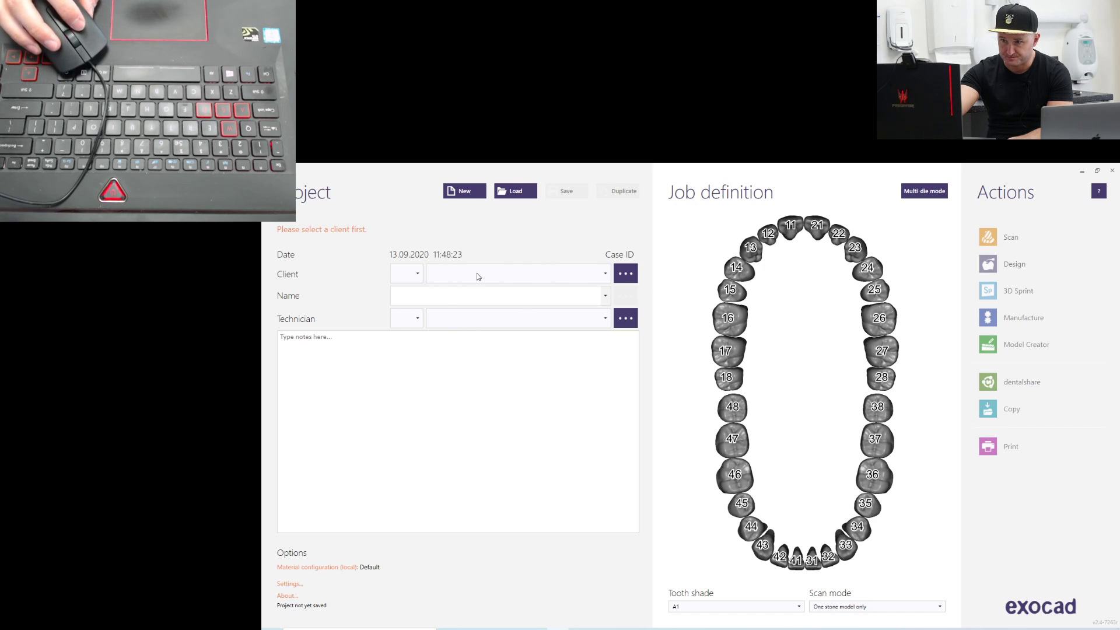
Start a new project and assign it to the existing named client listed below Default
{"action": "left_click", "coordinate": [470, 190]}
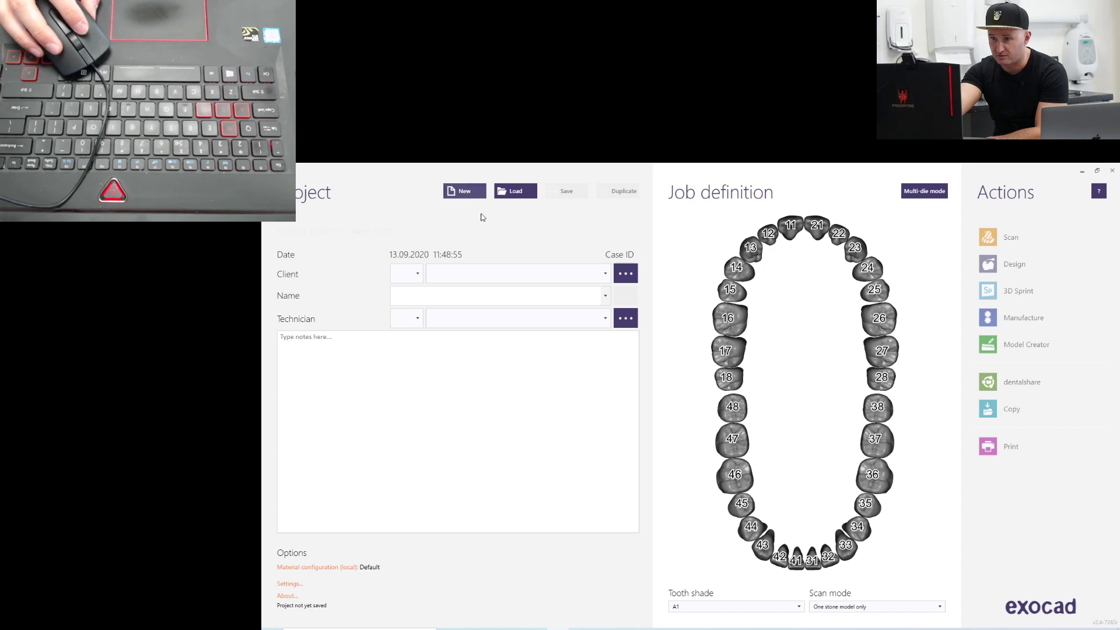
{"action": "left_click", "coordinate": [523, 275]}
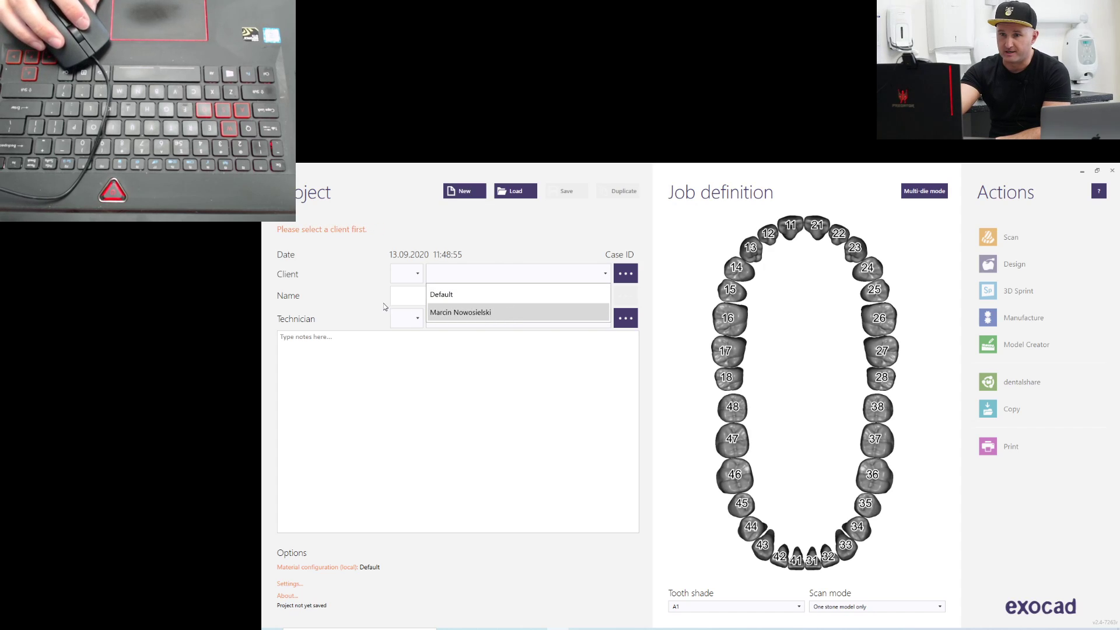
{"action": "left_click", "coordinate": [486, 314]}
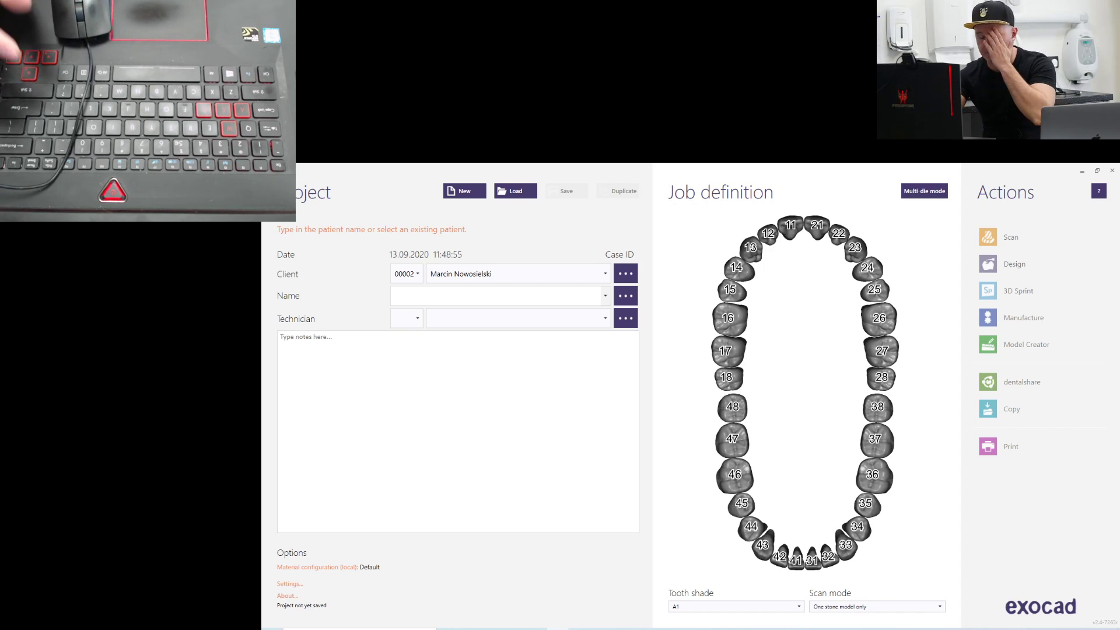
Enter "tEST CROW 36" as the patient name of the project
{"action": "type", "text": "t"}
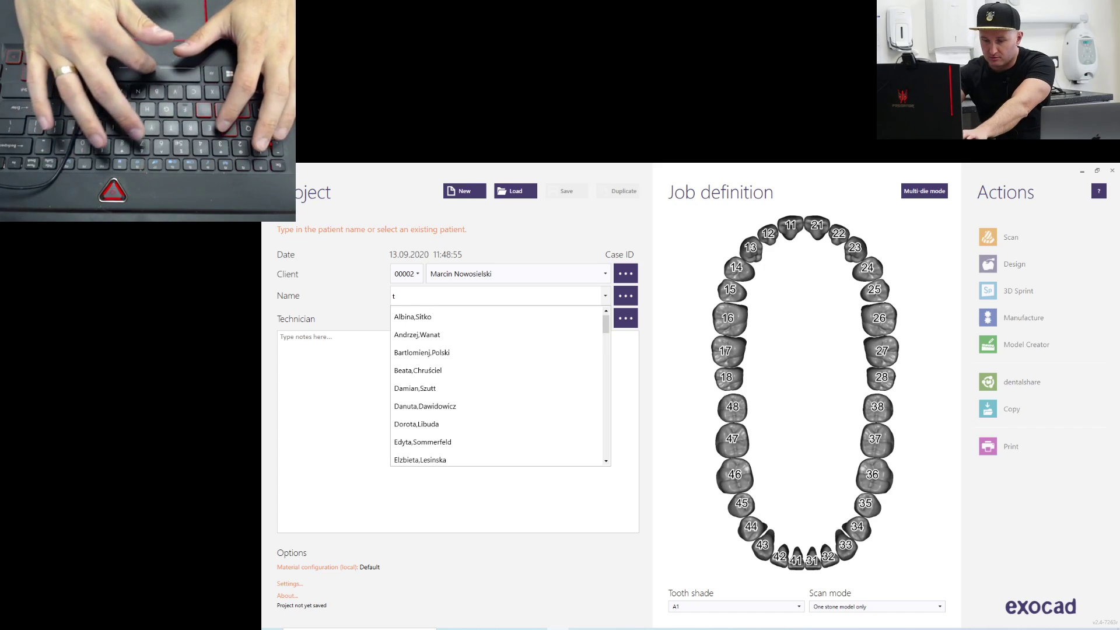
{"action": "type", "text": "ES"}
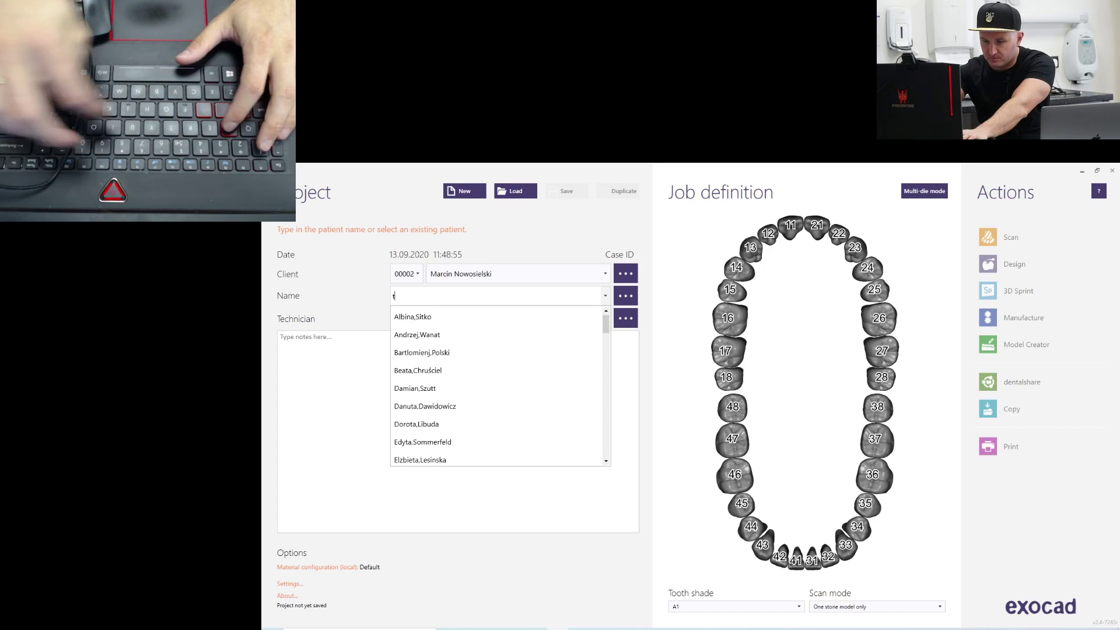
{"action": "type", "text": "T CR"}
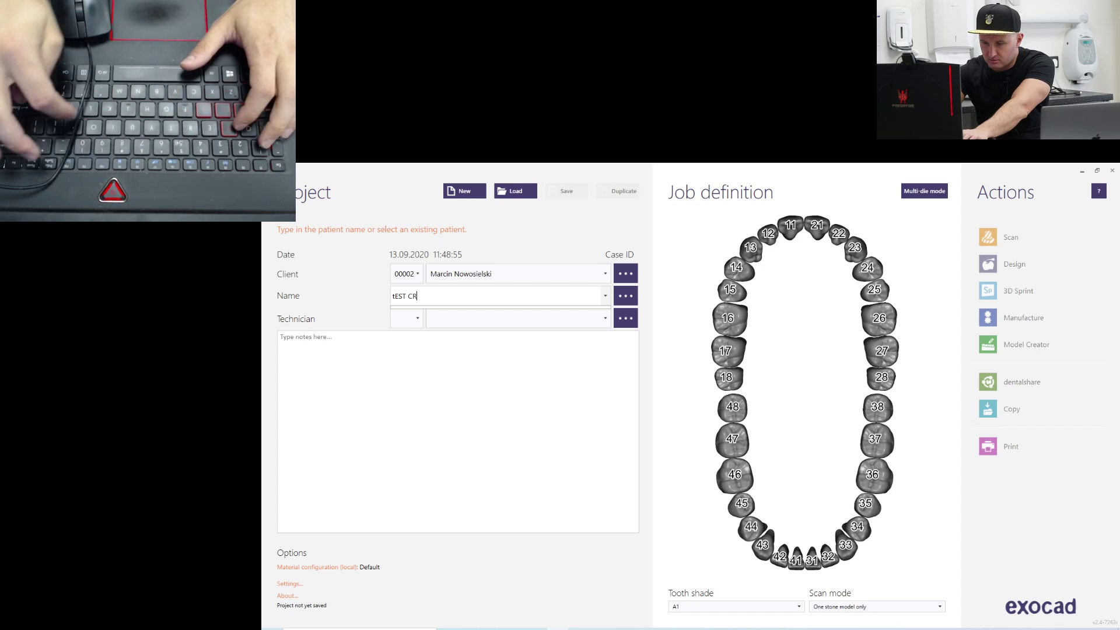
{"action": "type", "text": "OW 36"}
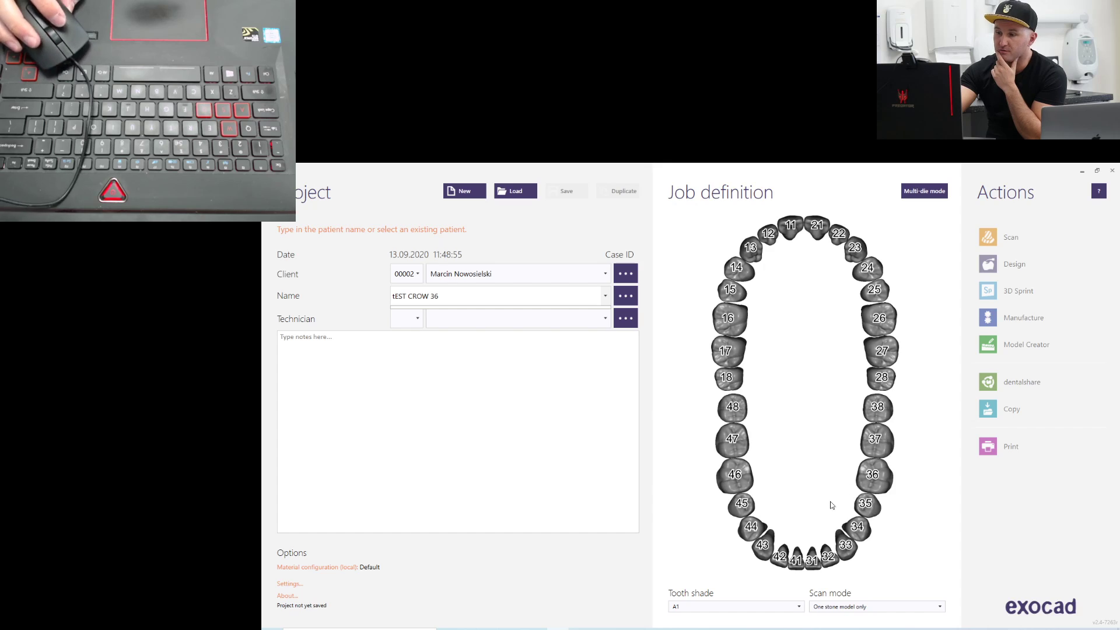
{"action": "left_click", "coordinate": [468, 325]}
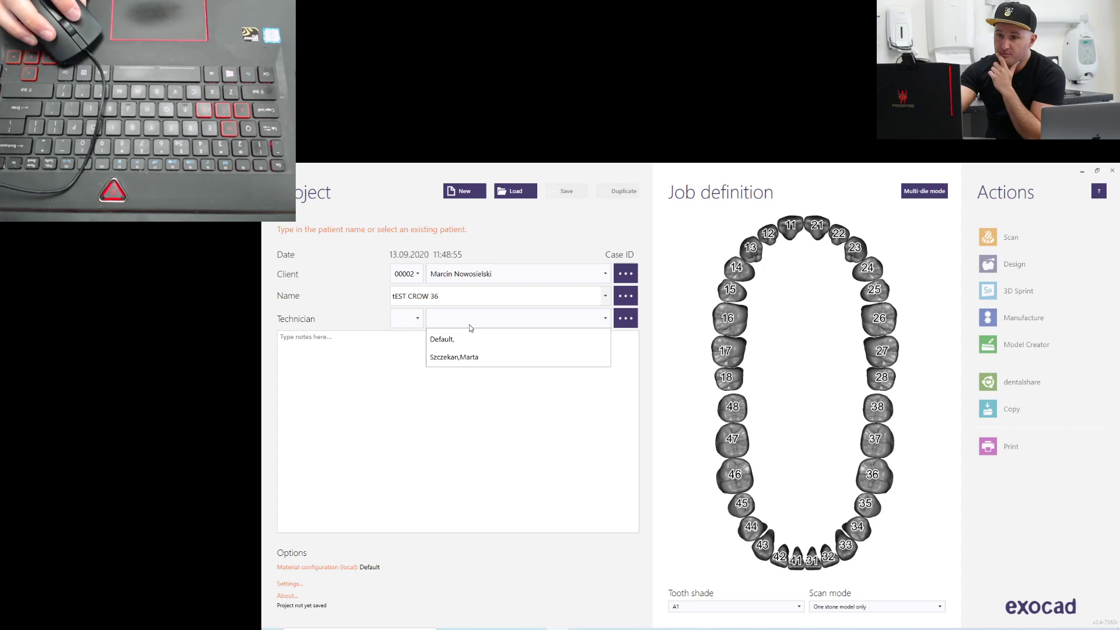
{"action": "left_click", "coordinate": [482, 320]}
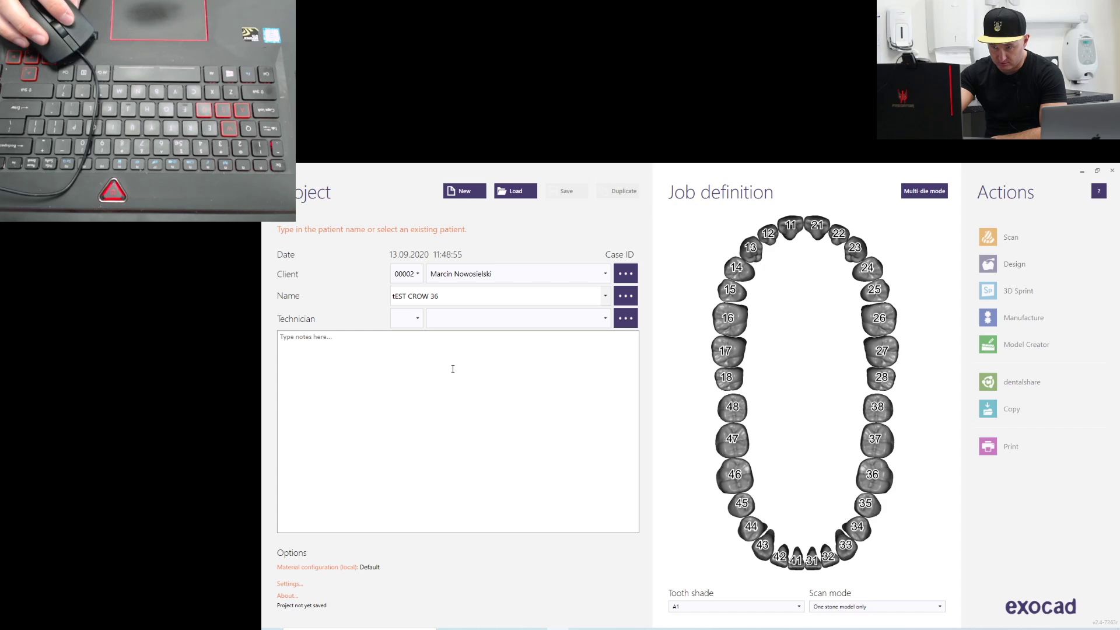
{"action": "left_click", "coordinate": [298, 344]}
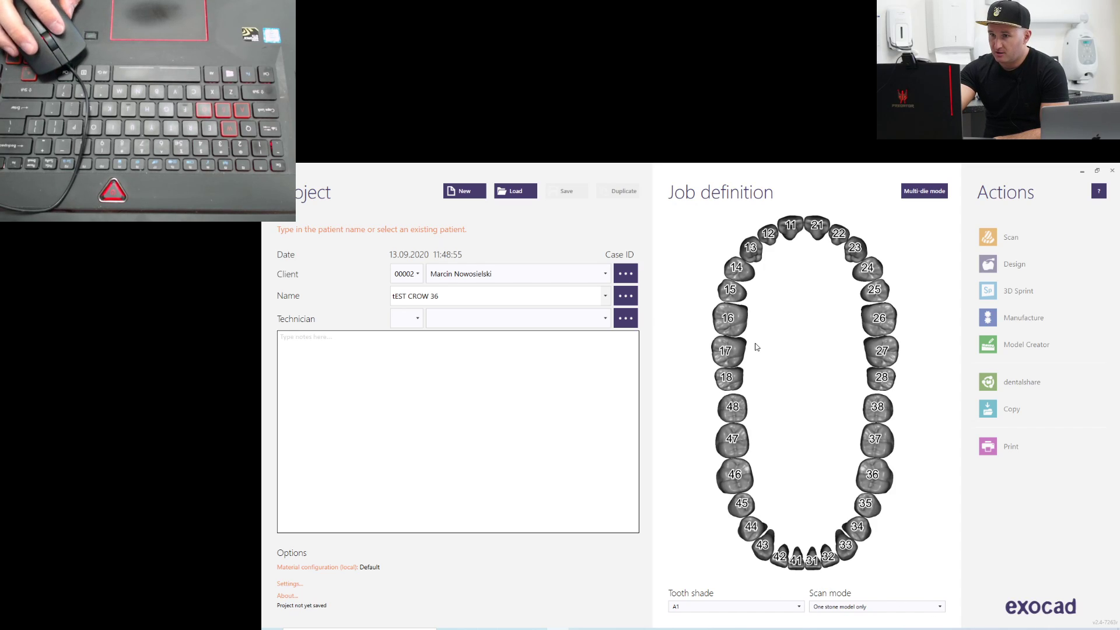
Define tooth 36 as an anatomic crown in Zirconia with the 5-Axis / Laser / 3D Print production type
{"action": "left_click", "coordinate": [881, 478]}
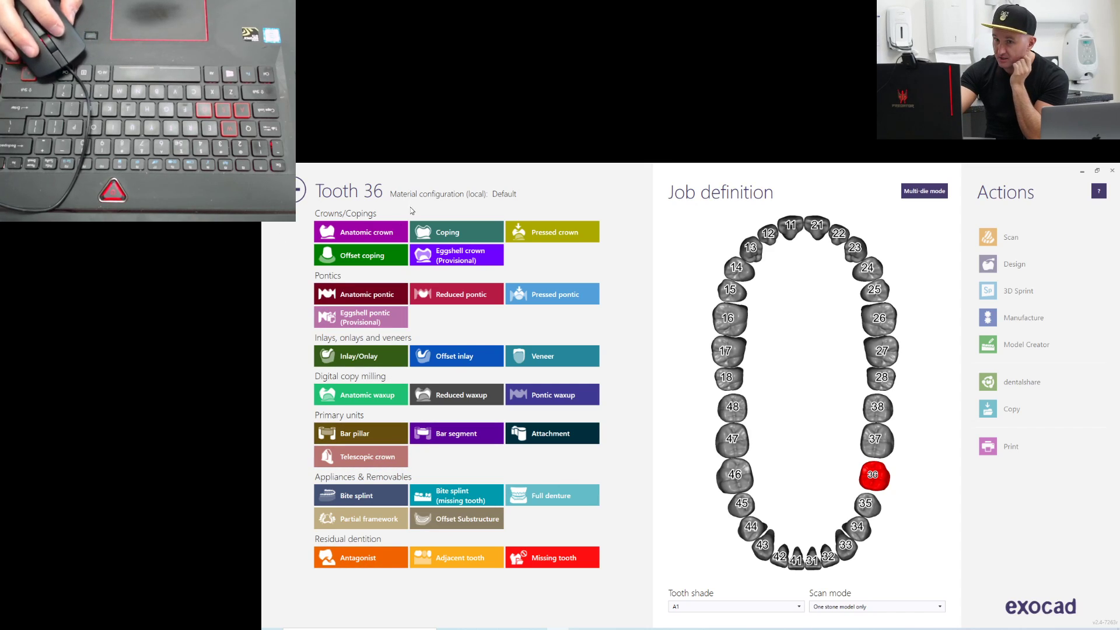
{"action": "left_click", "coordinate": [380, 233]}
{"action": "left_click", "coordinate": [691, 237]}
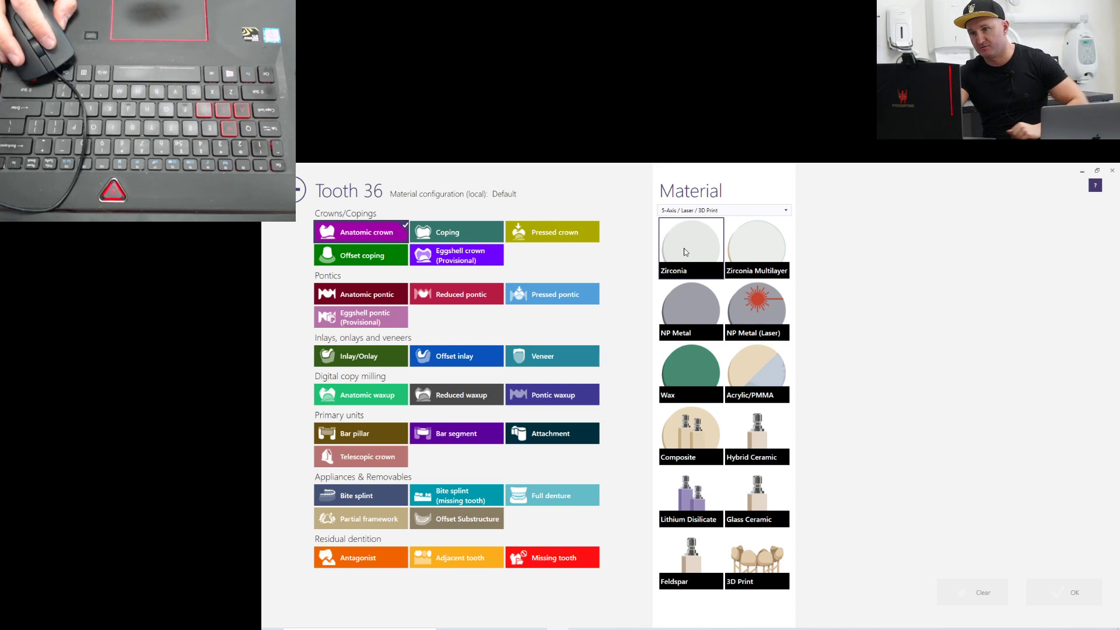
{"action": "left_click", "coordinate": [686, 252]}
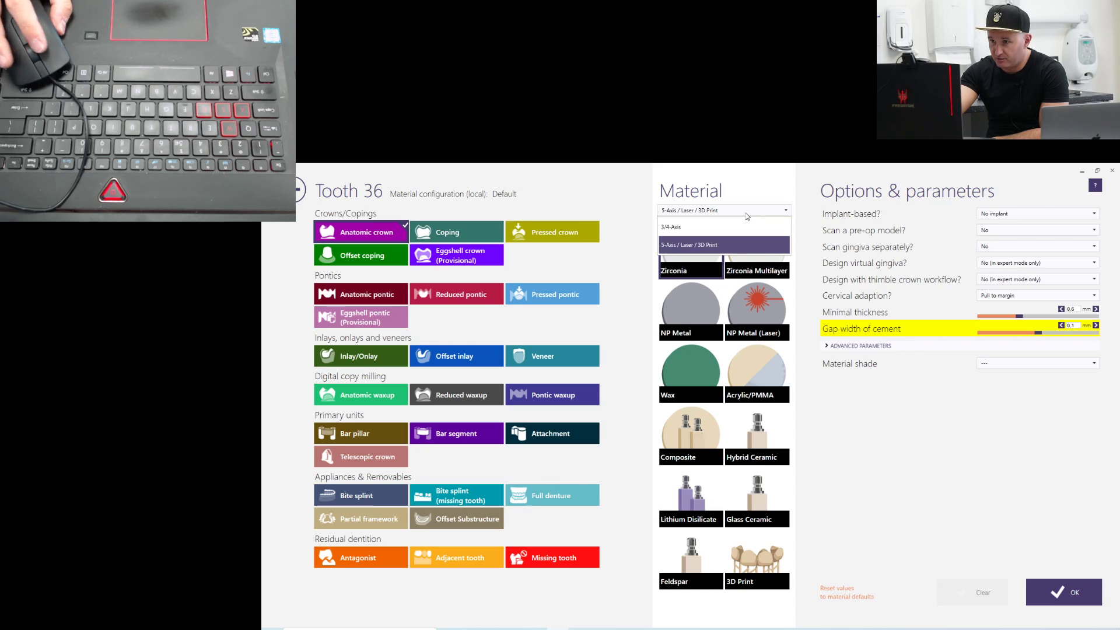
{"action": "left_click", "coordinate": [744, 211]}
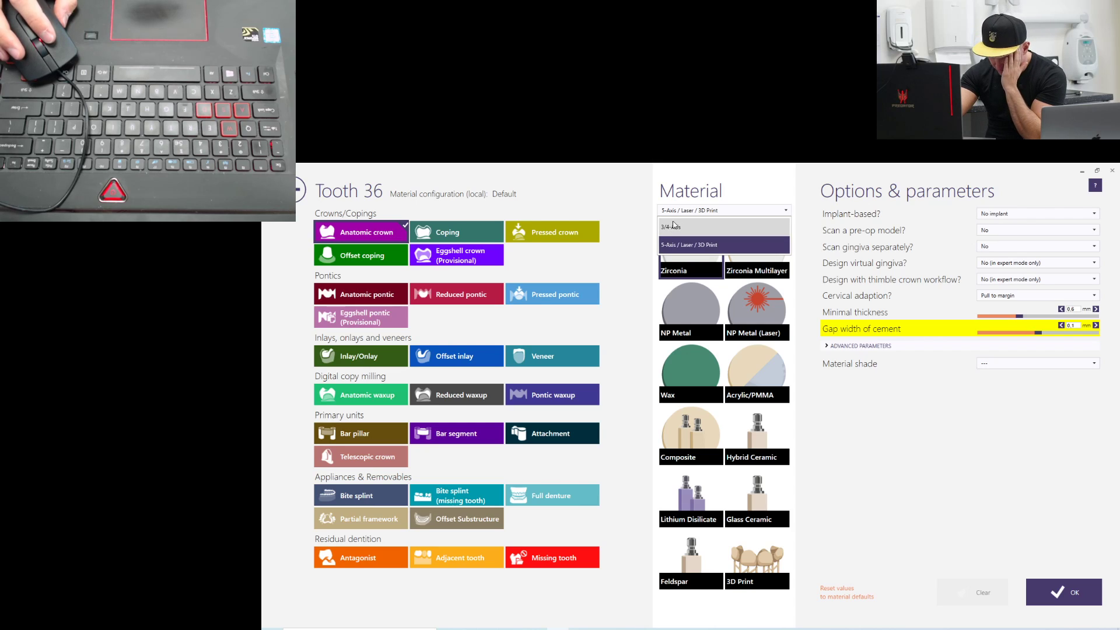
{"action": "left_click", "coordinate": [704, 248]}
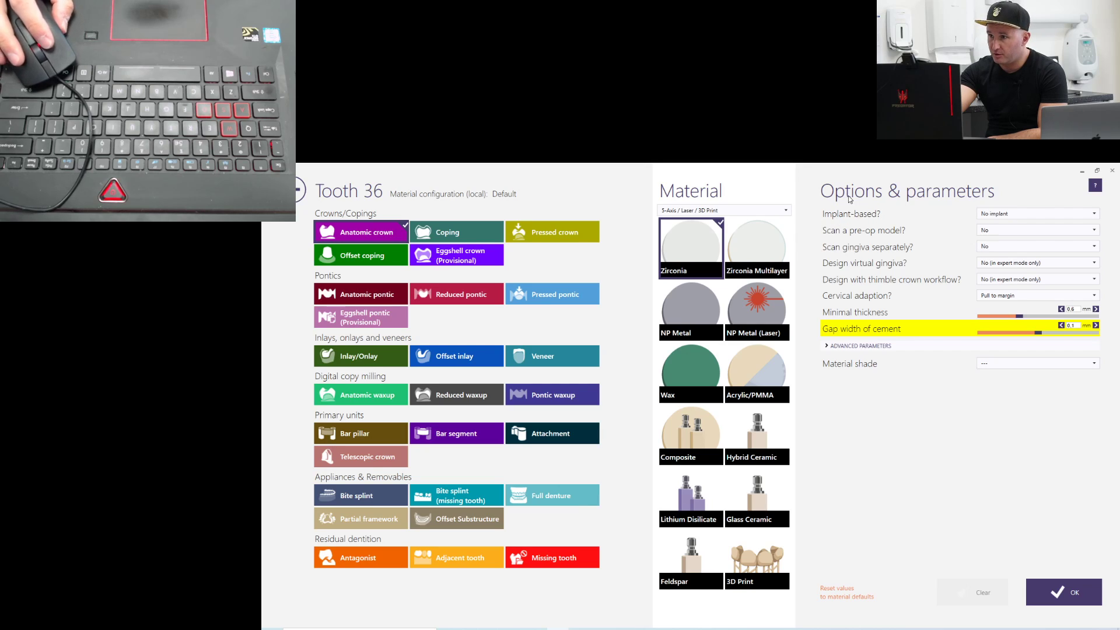
Set the pre-op model scan option to Yes for the tooth 36 crown and accept the tooth definition
{"action": "left_click", "coordinate": [1013, 214]}
{"action": "left_click", "coordinate": [1014, 216]}
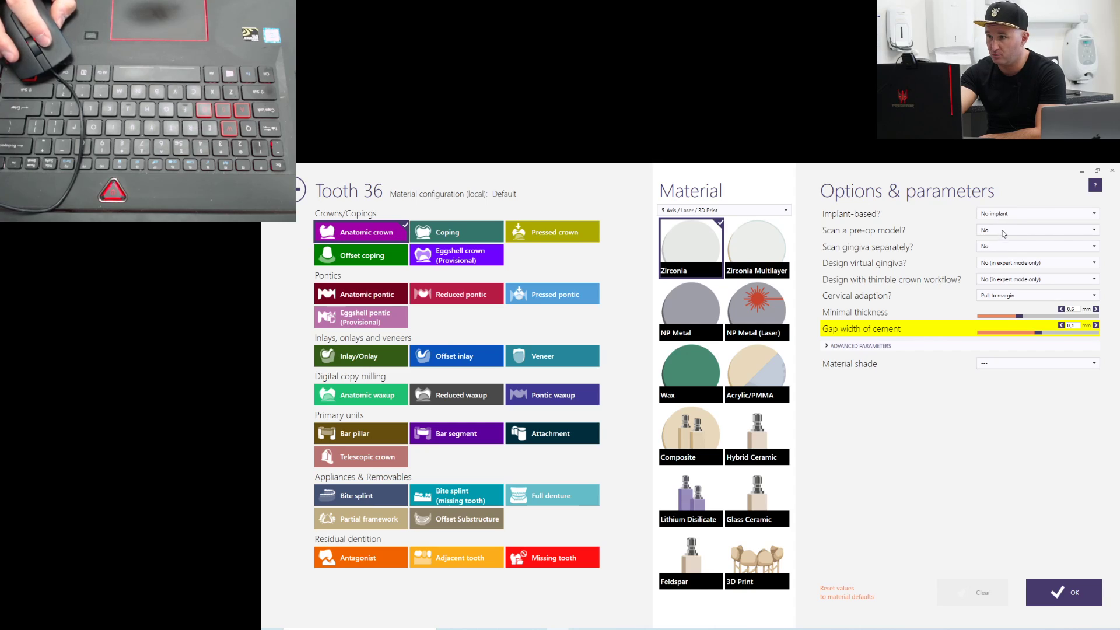
{"action": "left_click", "coordinate": [1002, 233]}
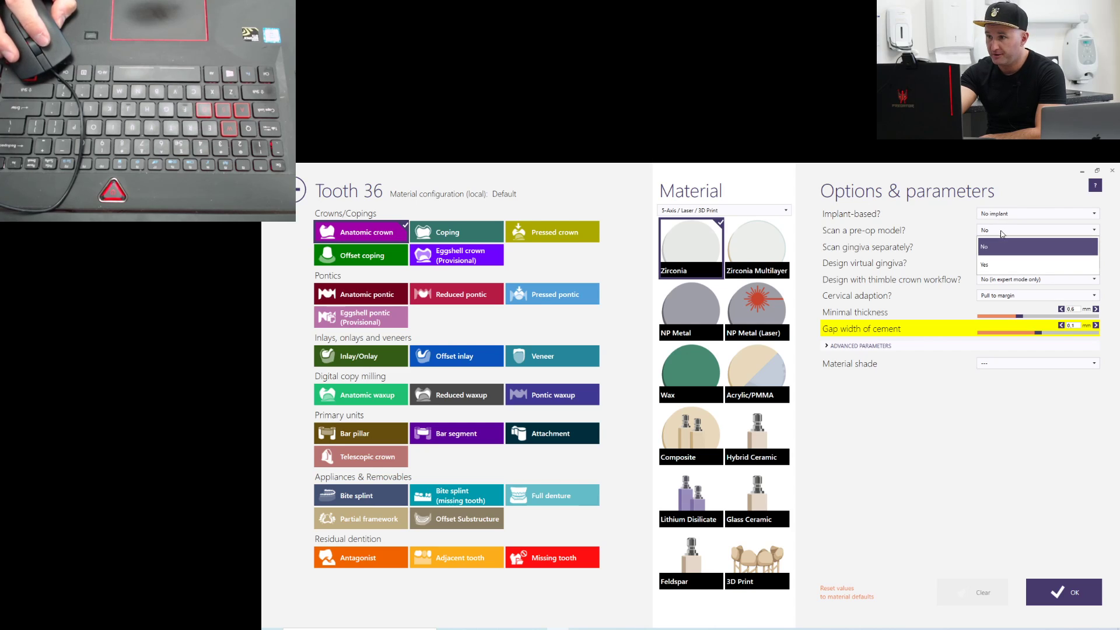
{"action": "left_click", "coordinate": [990, 267]}
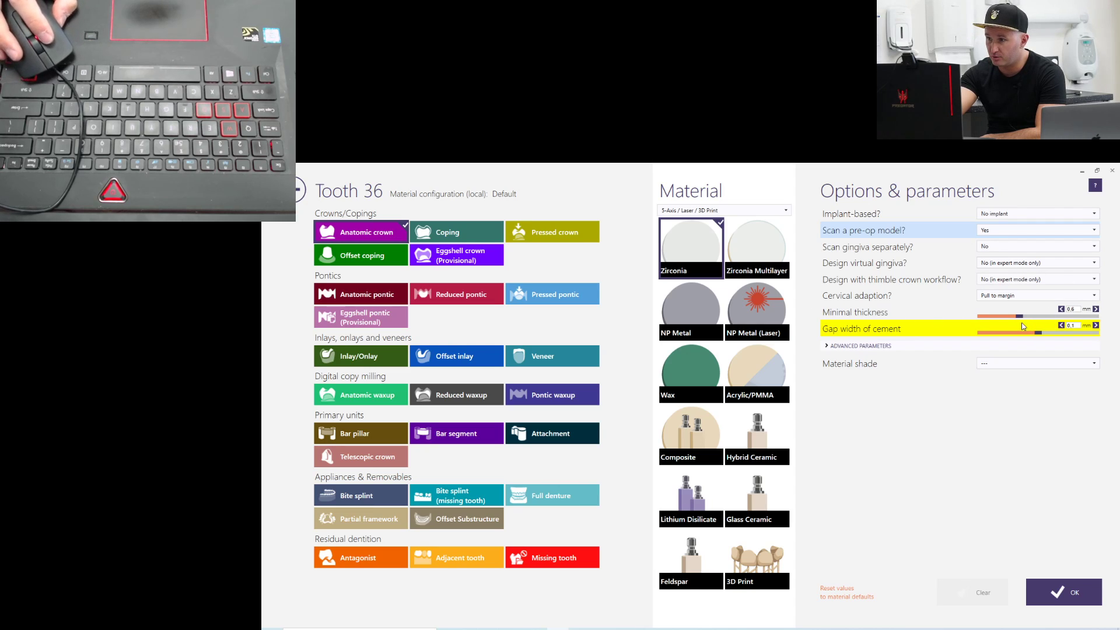
{"action": "mouse_move", "coordinate": [1020, 317]}
{"action": "left_mouse_down"}
{"action": "mouse_move", "coordinate": [971, 318]}
{"action": "mouse_move", "coordinate": [1021, 320]}
{"action": "left_mouse_up"}
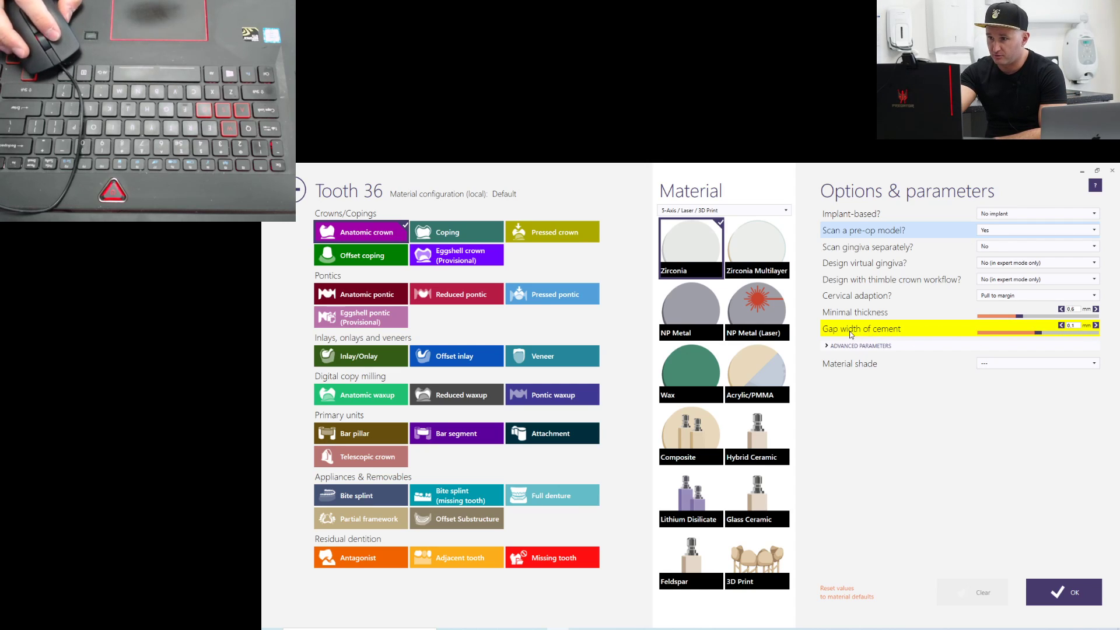
{"action": "left_click", "coordinate": [1081, 326]}
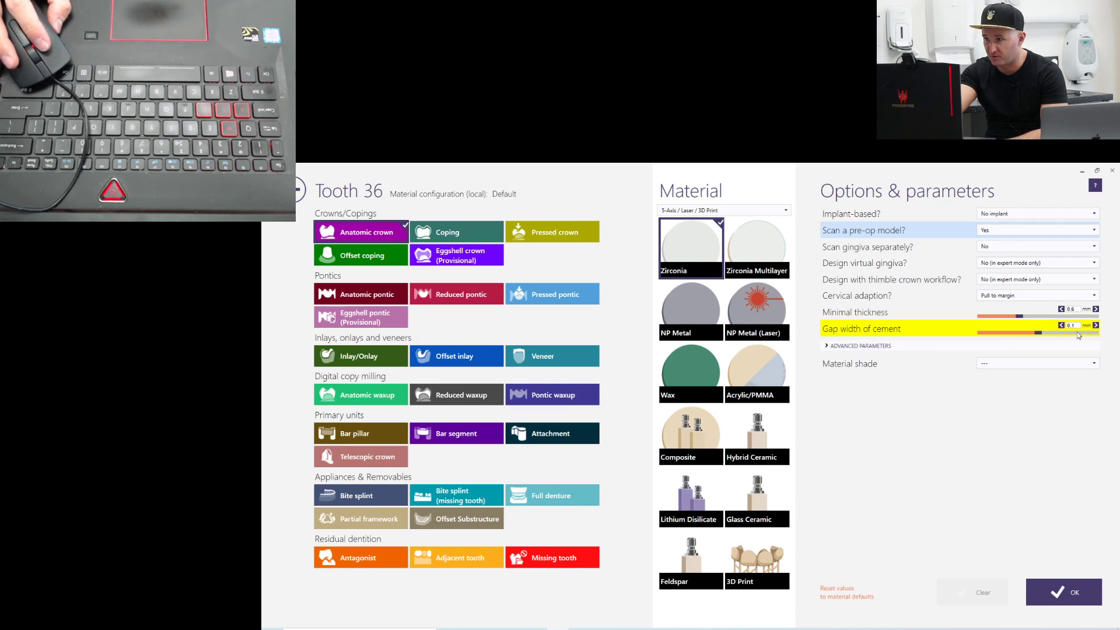
{"action": "left_click", "coordinate": [1061, 592]}
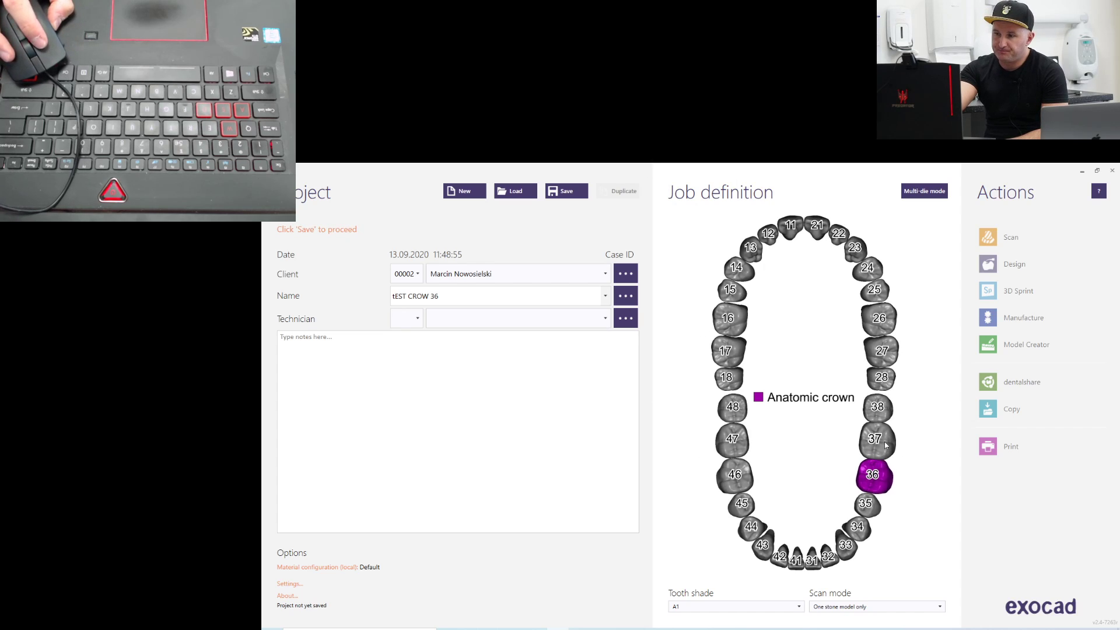
Mark teeth 37, 35 and 34 as healthy adjacent teeth in the job definition
{"action": "left_click", "coordinate": [885, 445]}
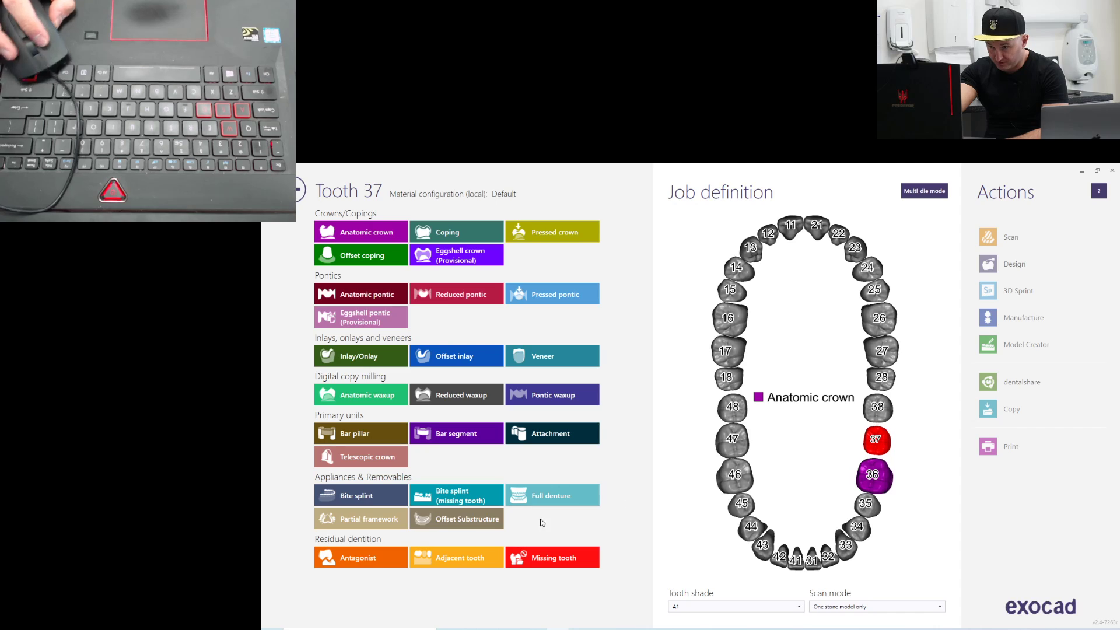
{"action": "left_click", "coordinate": [457, 563]}
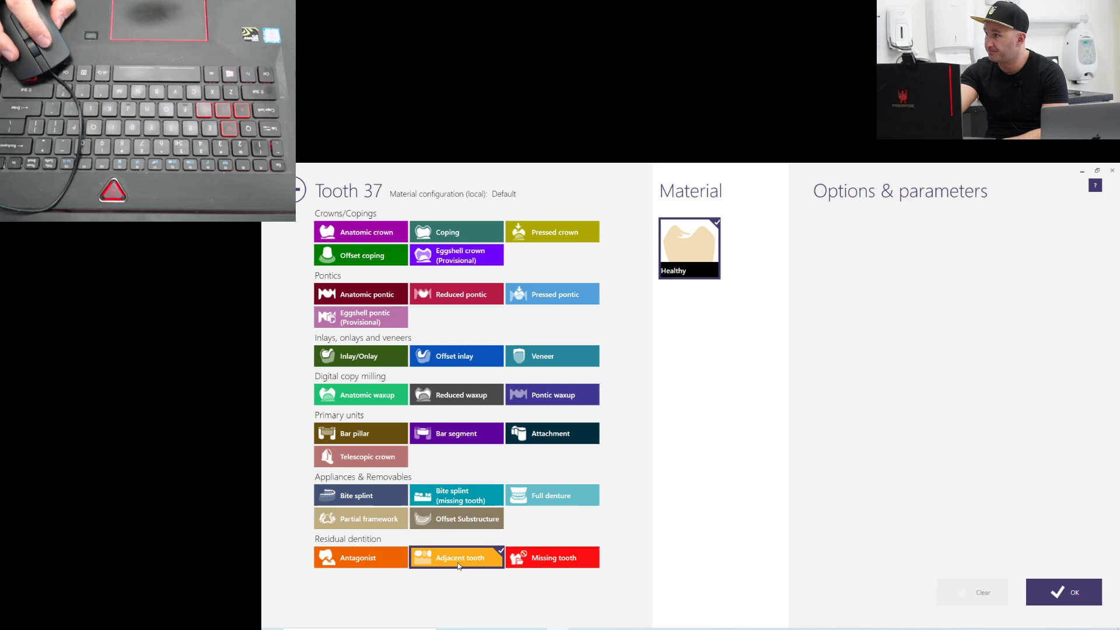
{"action": "left_click", "coordinate": [1059, 593]}
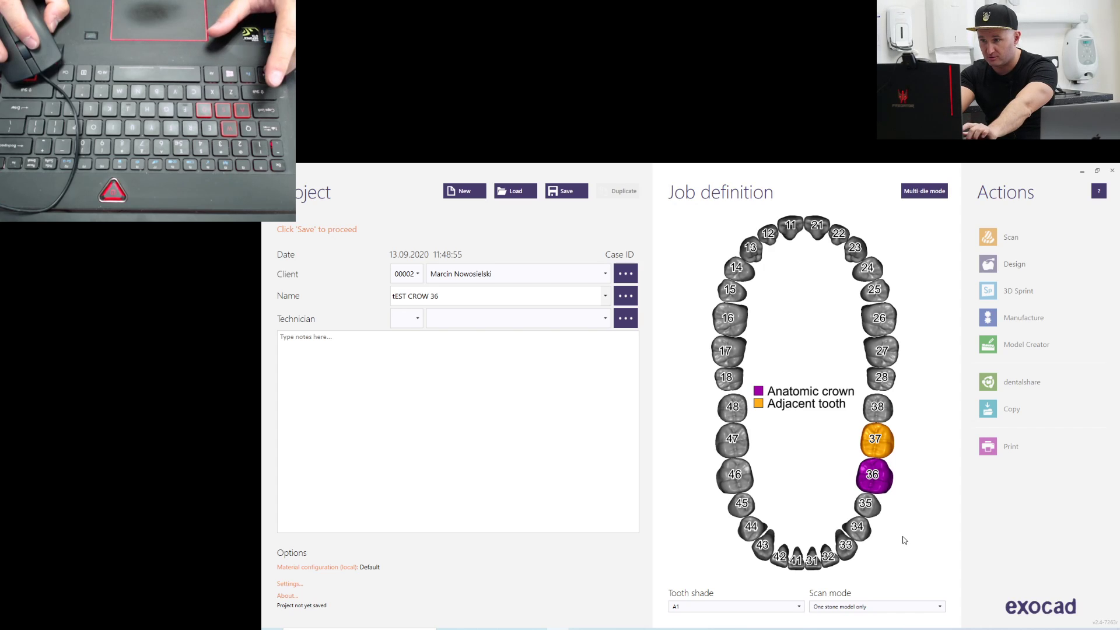
{"action": "left_click", "coordinate": [873, 510]}
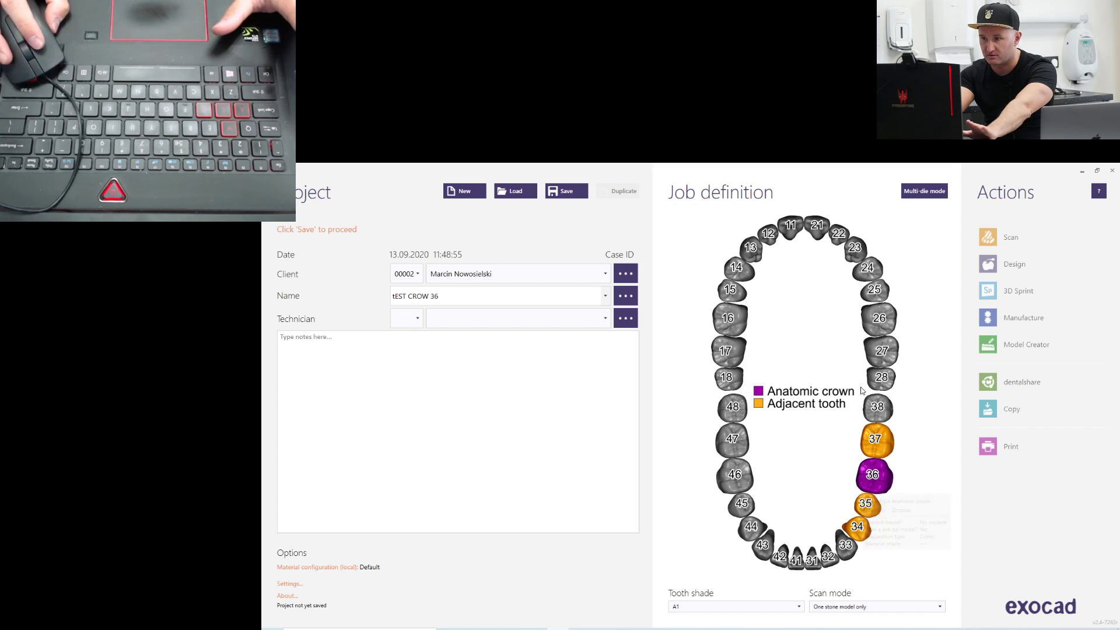
Mark all upper teeth from 17 to 27 as healthy antagonists
{"action": "left_click", "coordinate": [881, 356]}
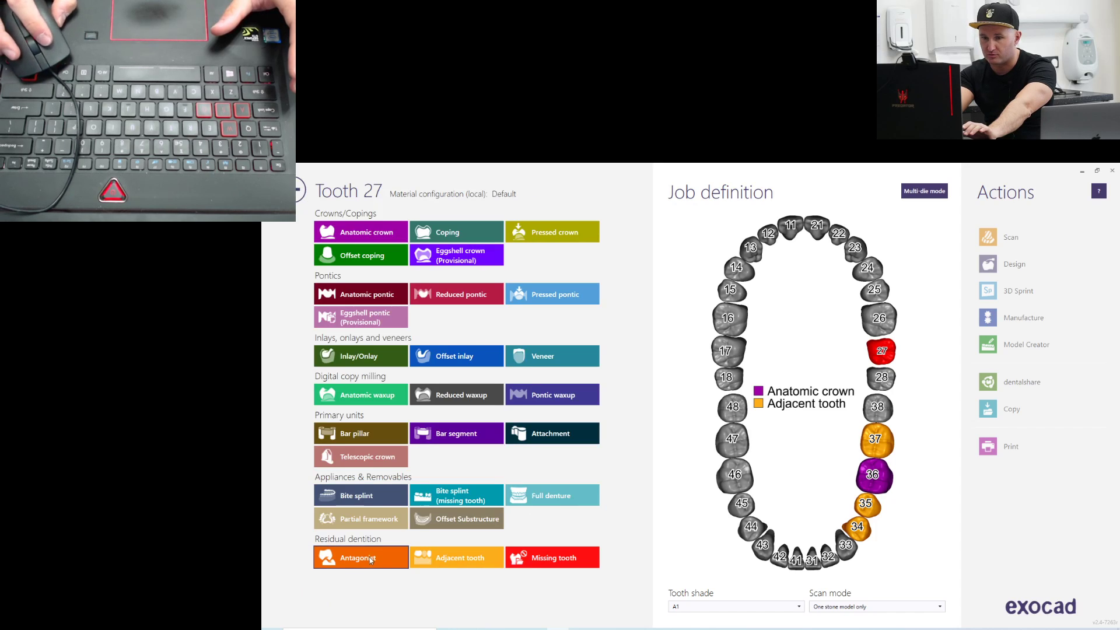
{"action": "left_click", "coordinate": [371, 559]}
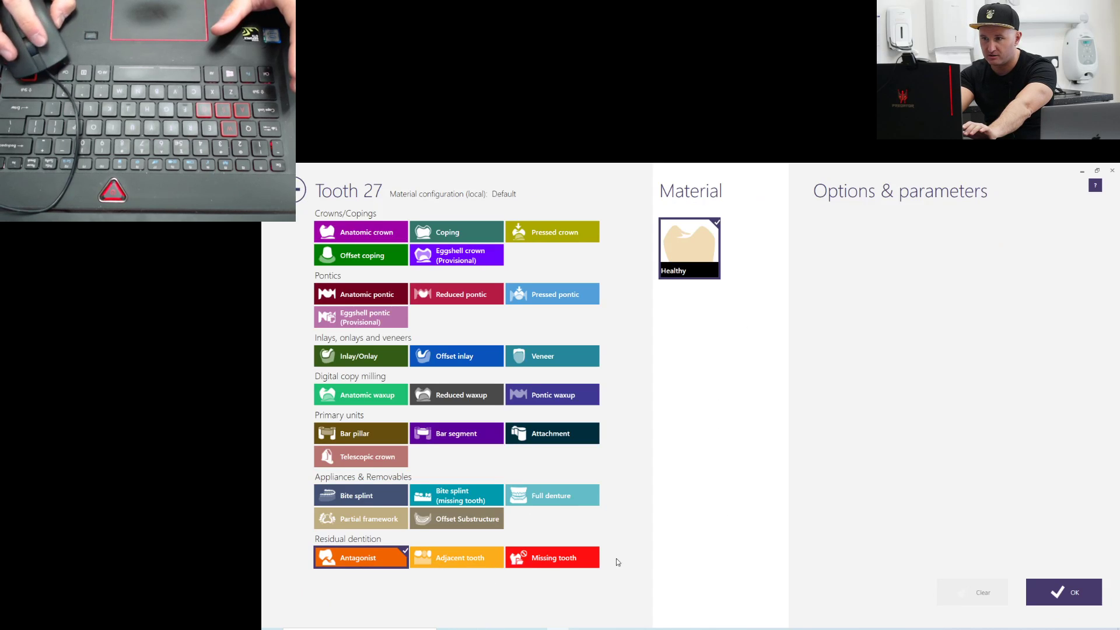
{"action": "left_click", "coordinate": [1085, 601]}
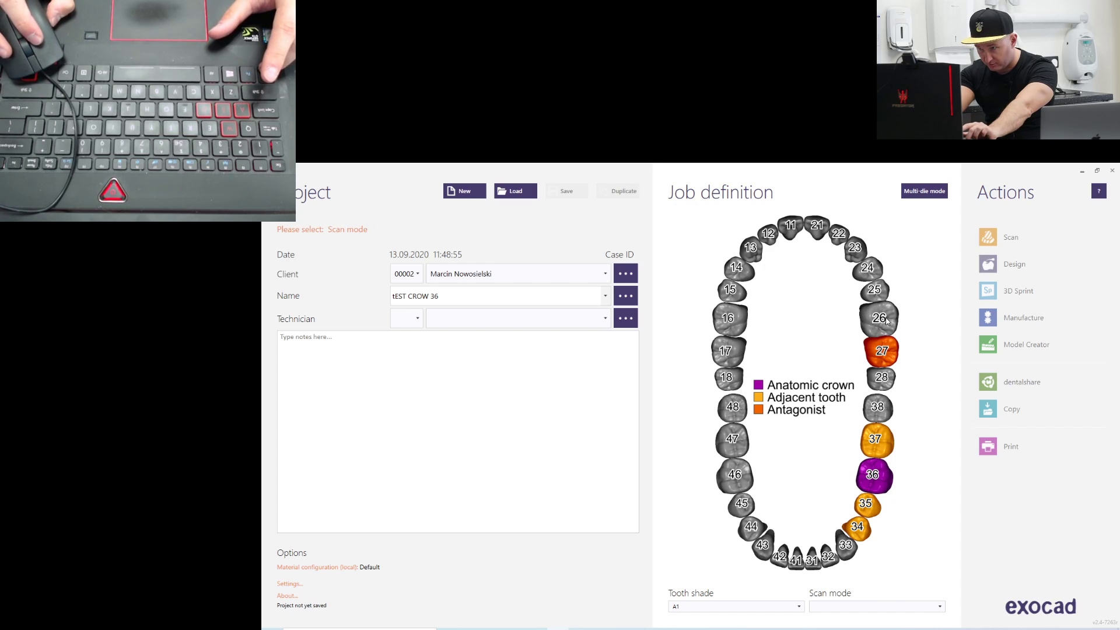
{"action": "left_click", "coordinate": [875, 290]}
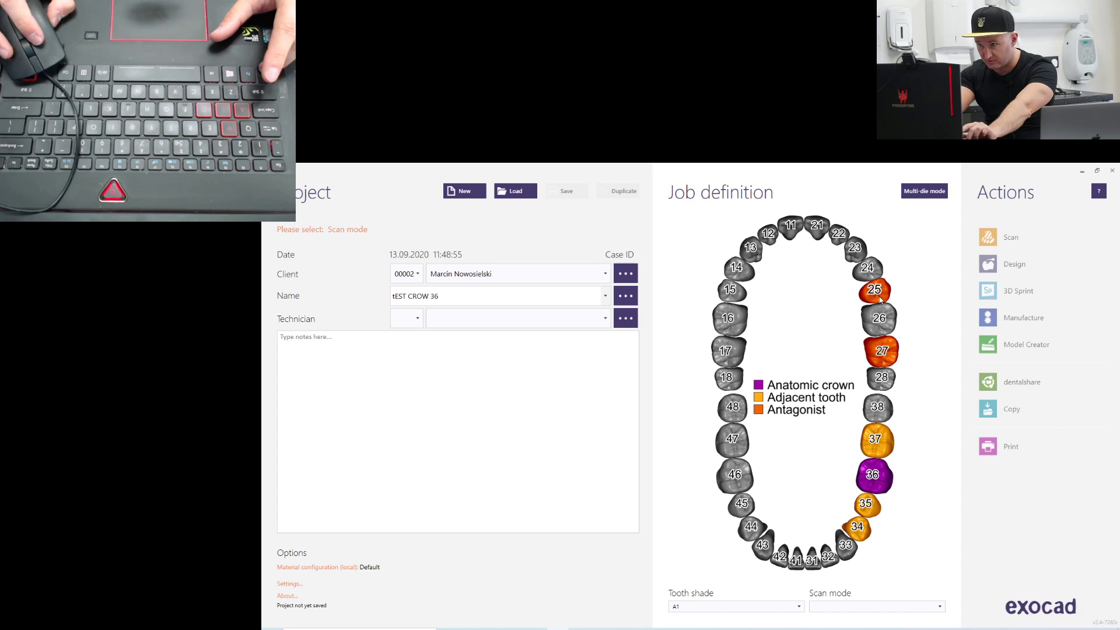
{"action": "left_click", "coordinate": [888, 321]}
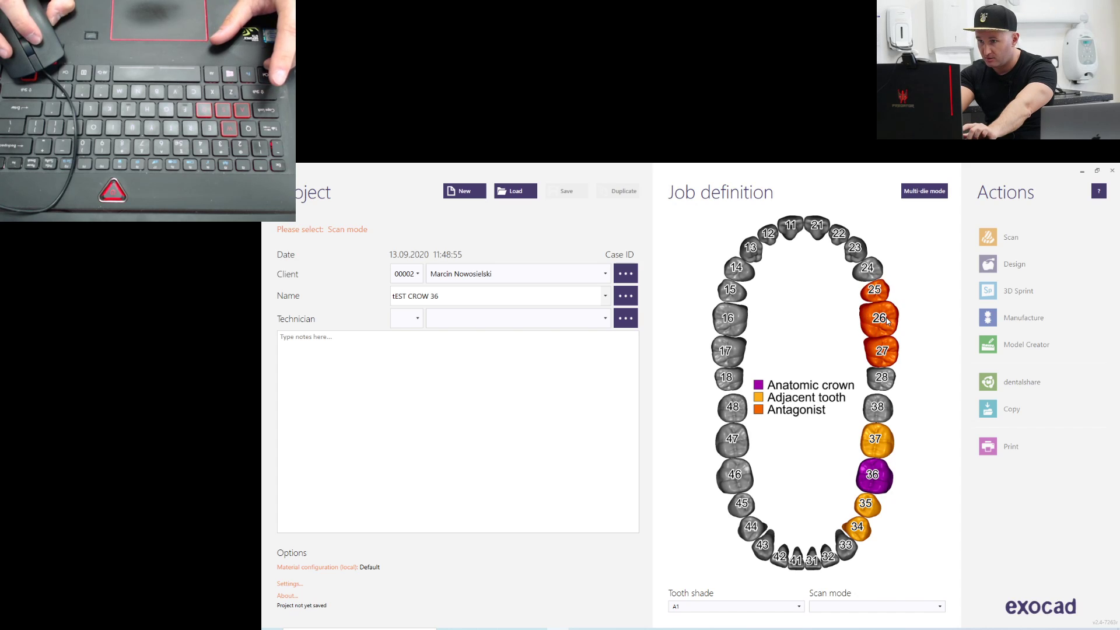
{"action": "left_click", "coordinate": [729, 322]}
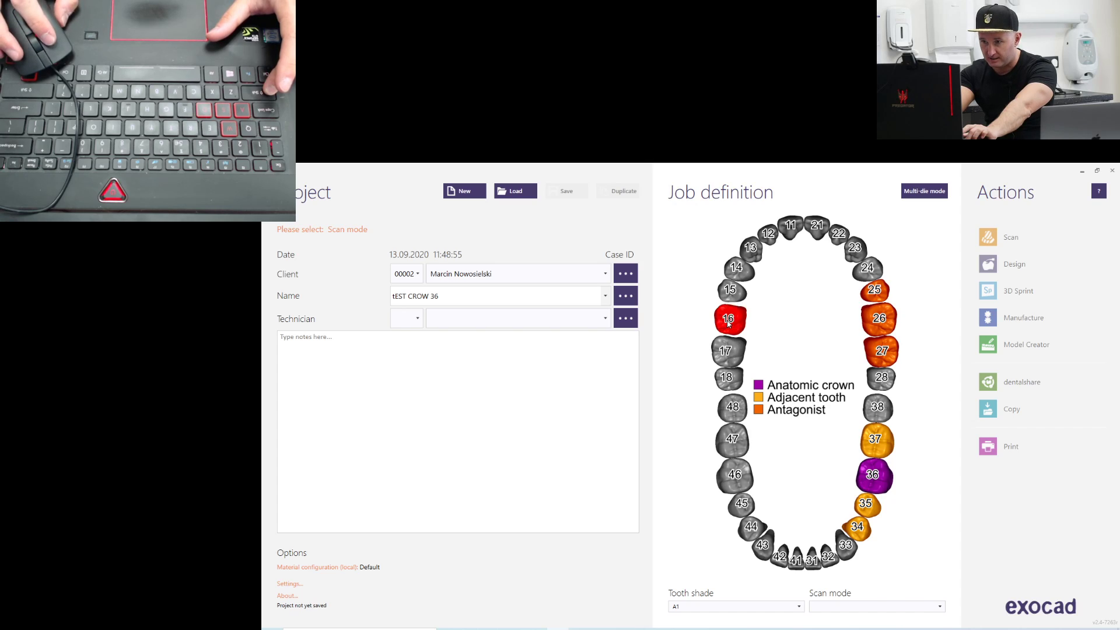
{"action": "left_click", "coordinate": [727, 350]}
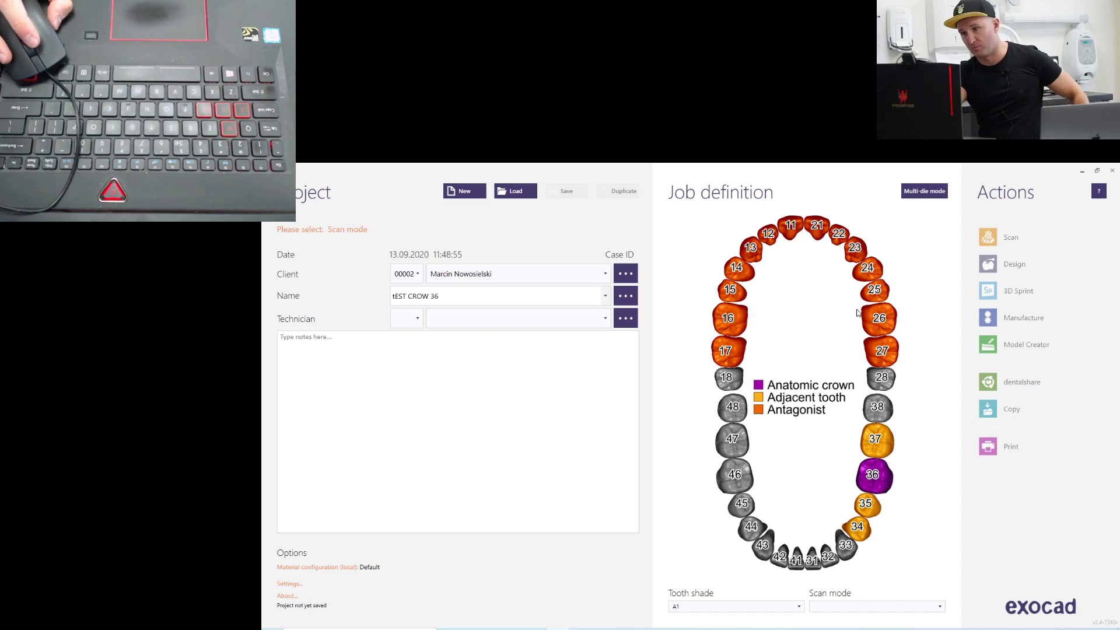
Set the project's scan mode to Digital impression scan
{"action": "left_click", "coordinate": [899, 610]}
{"action": "scroll", "coordinate": [882, 560], "scroll_direction": "down", "scroll_amount": 3}
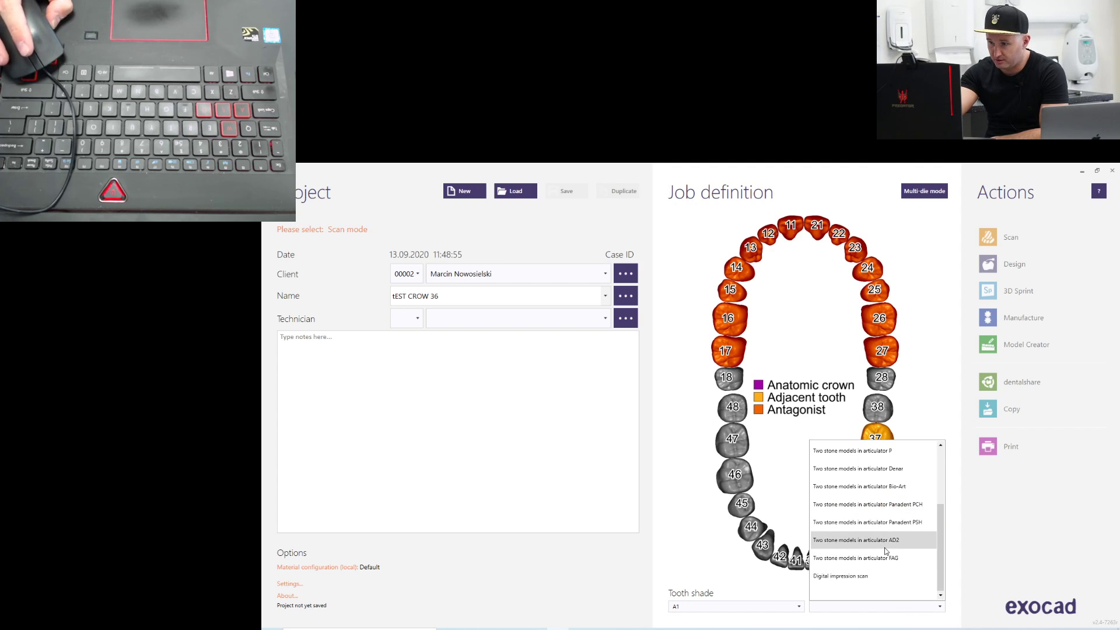
{"action": "scroll", "coordinate": [868, 536], "scroll_direction": "up", "scroll_amount": 2}
{"action": "scroll", "coordinate": [869, 535], "scroll_direction": "down", "scroll_amount": 2}
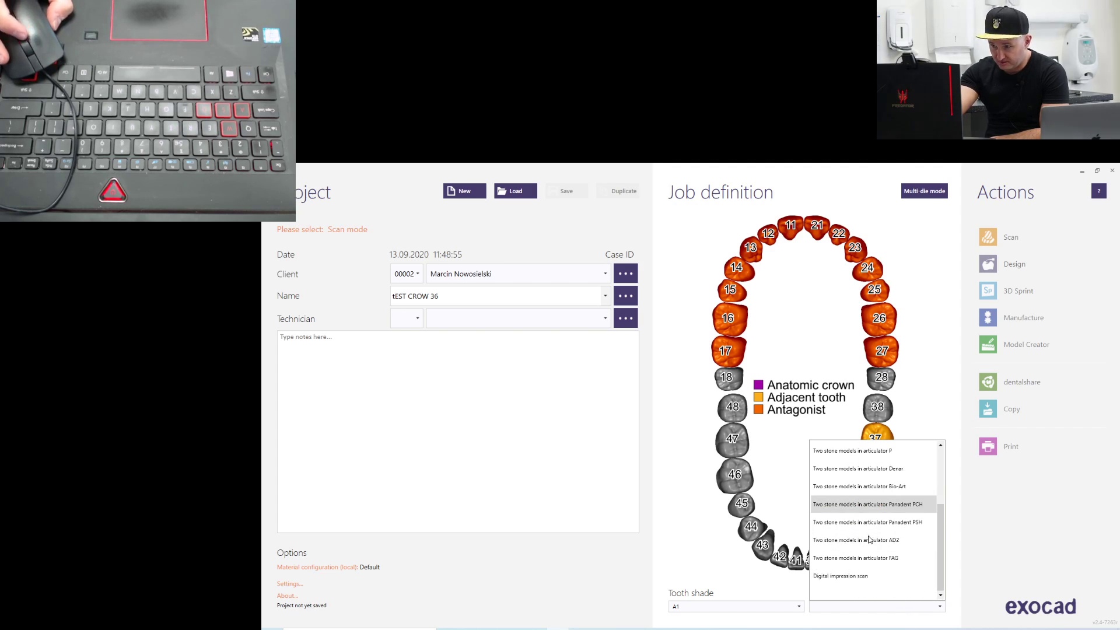
{"action": "left_click", "coordinate": [867, 576]}
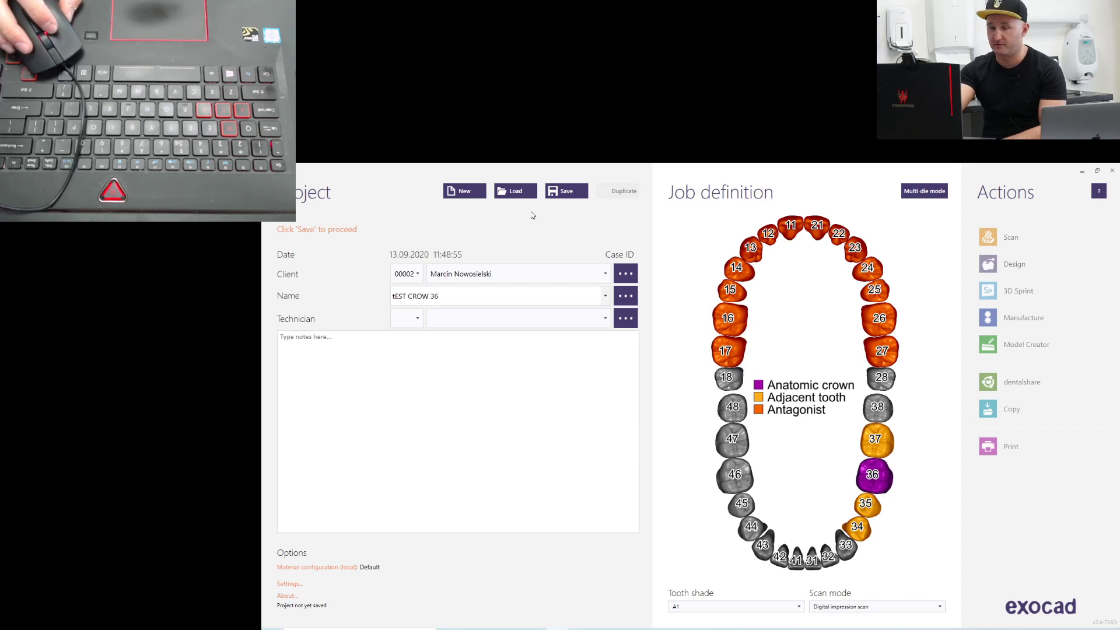
Save the project and load 34-lowerjaw from the desktop folder POJEDYNCZA KORONAQ as the lower jaw scan
{"action": "left_click", "coordinate": [571, 195]}
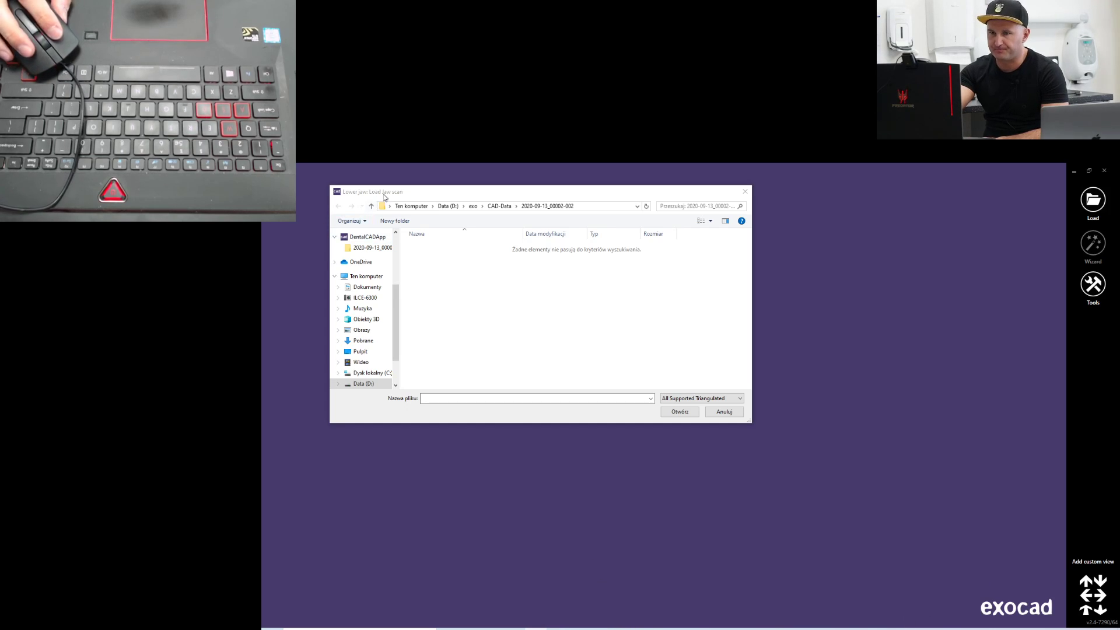
{"action": "left_click_drag", "start_coordinate": [433, 193], "coordinate": [517, 211]}
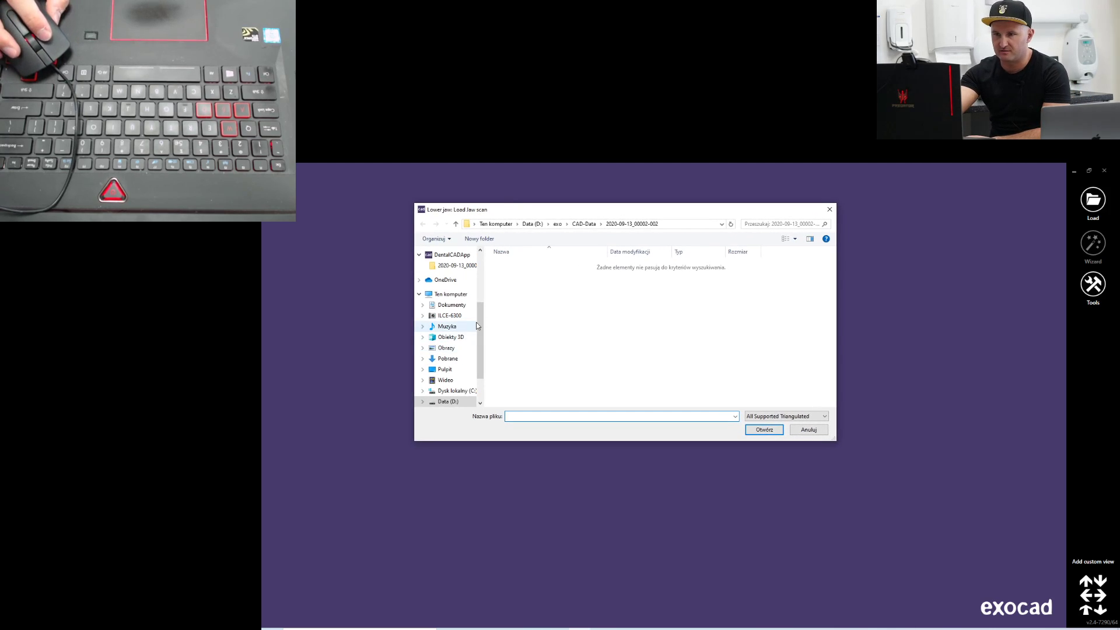
{"action": "left_click_drag", "start_coordinate": [482, 320], "coordinate": [482, 274]}
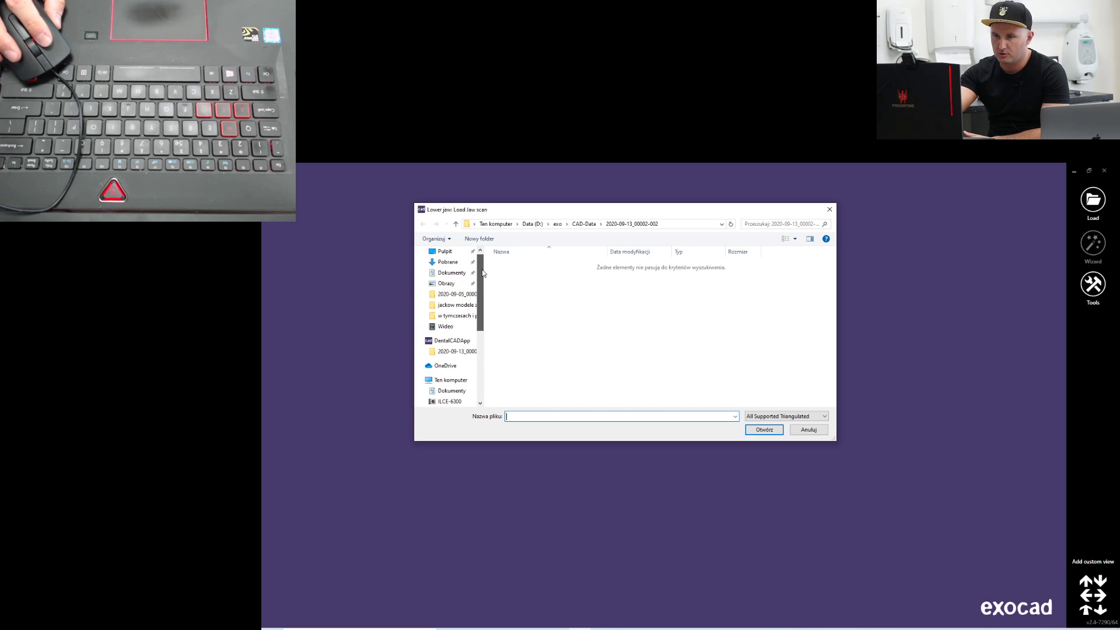
{"action": "left_click", "coordinate": [446, 254]}
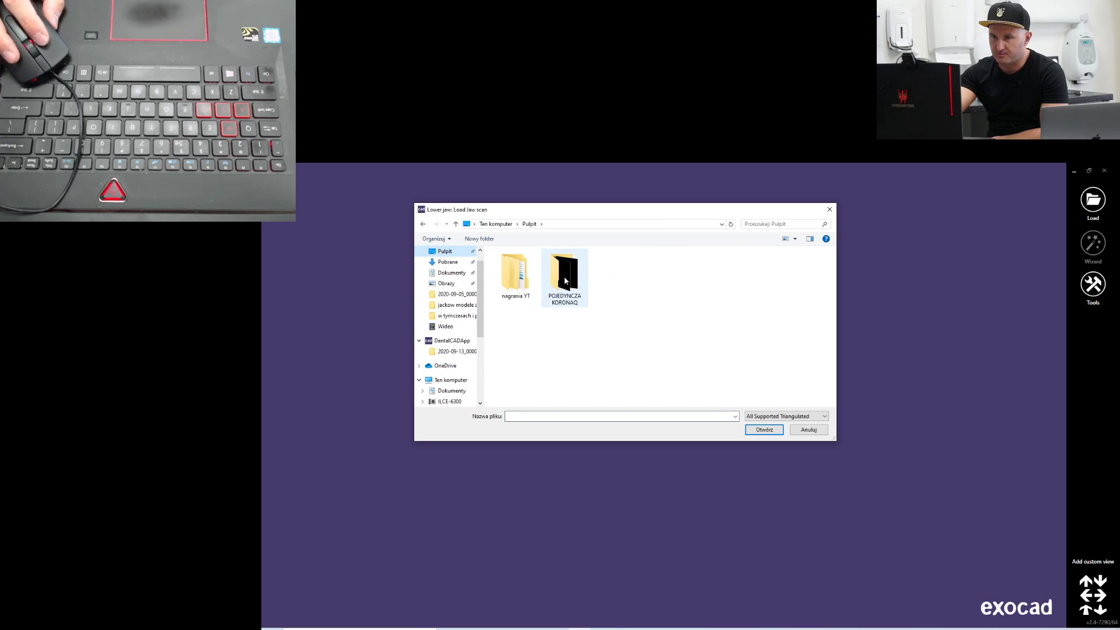
{"action": "double_click", "coordinate": [564, 281]}
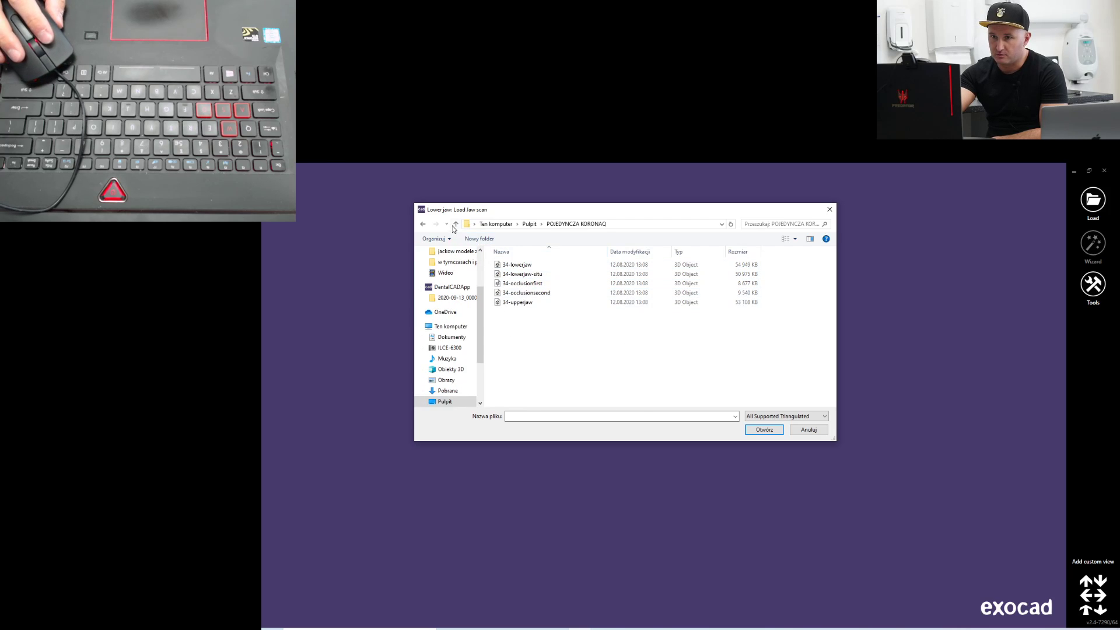
{"action": "double_click", "coordinate": [517, 265]}
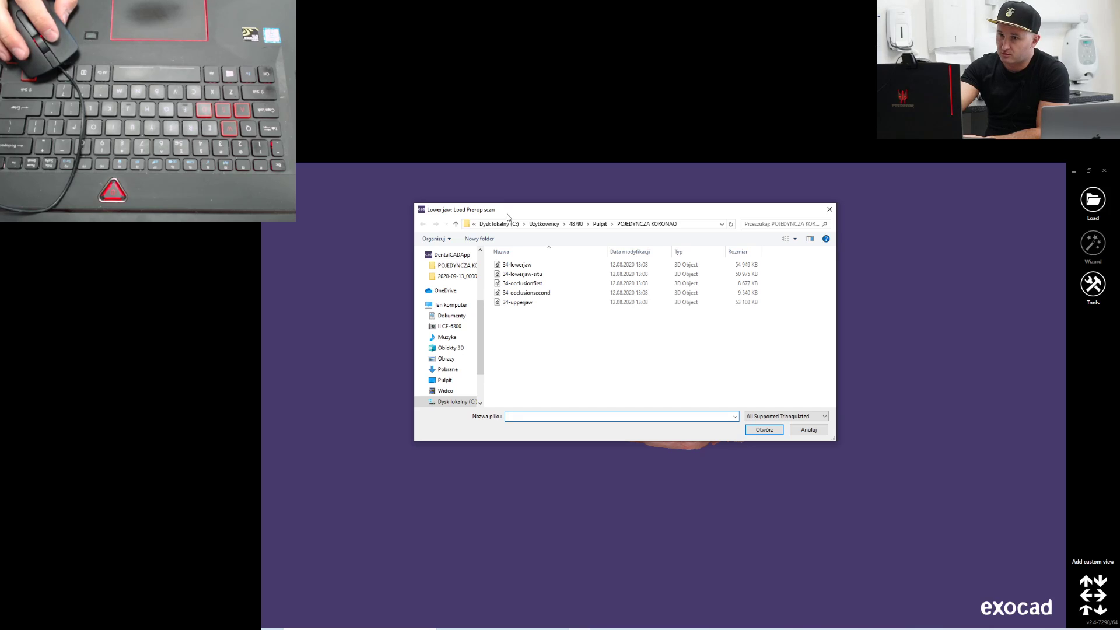
Load 34-lowerjaw-situ as the lower jaw pre-op scan and 34-upperjaw as the upper jaw antagonist
{"action": "double_click", "coordinate": [527, 274]}
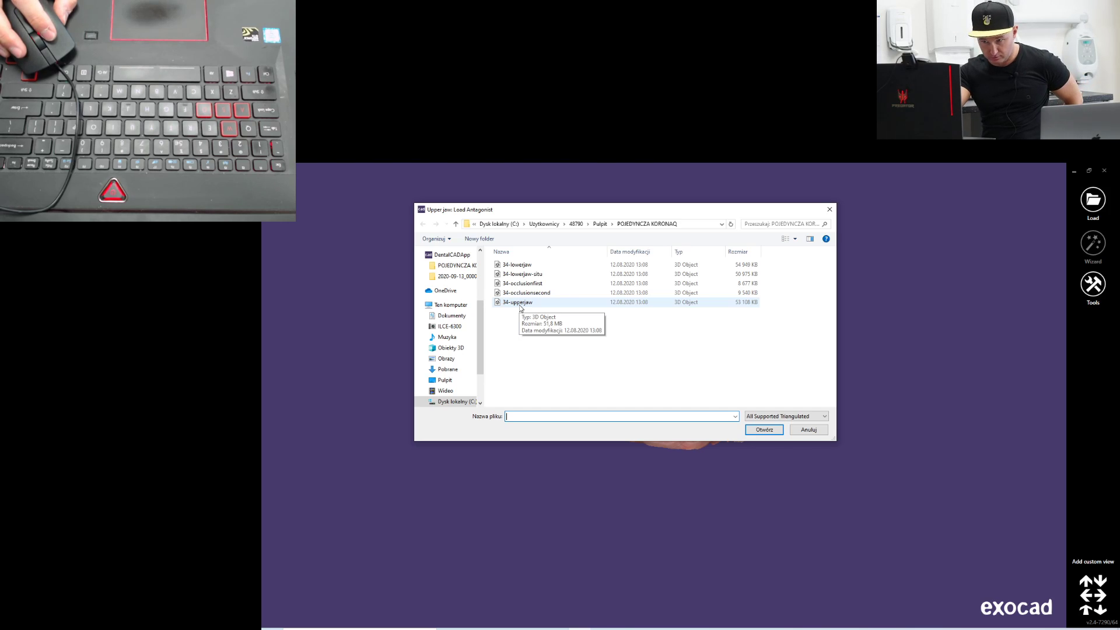
{"action": "double_click", "coordinate": [520, 305]}
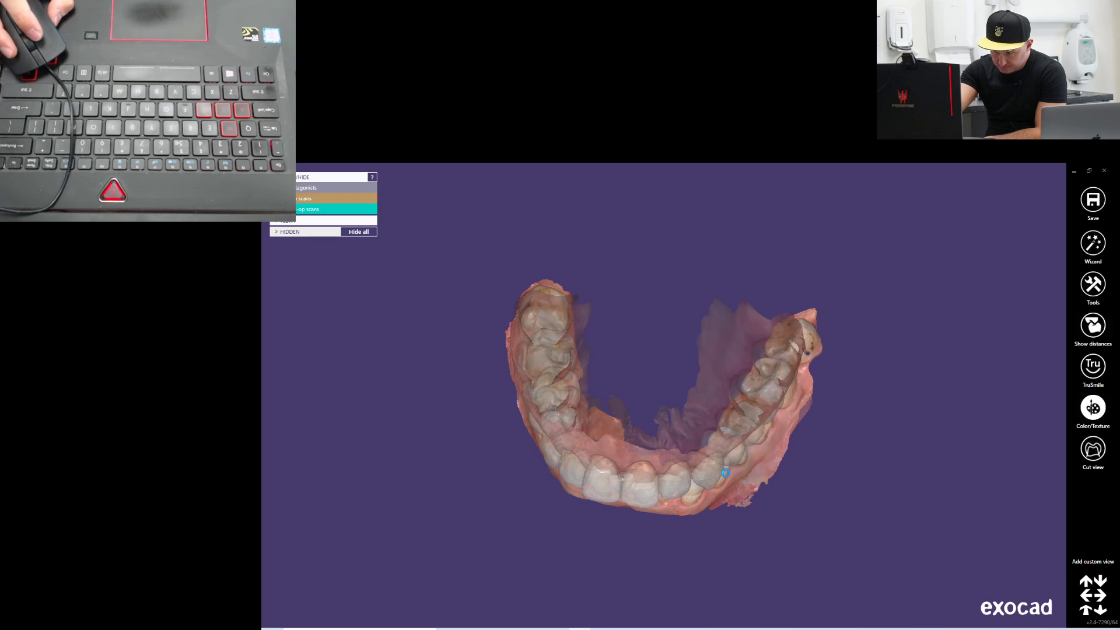
Rotate the lower jaw scan to look onto the occlusal side of the teeth and accept this orientation
{"action": "right_click", "coordinate": [615, 365]}
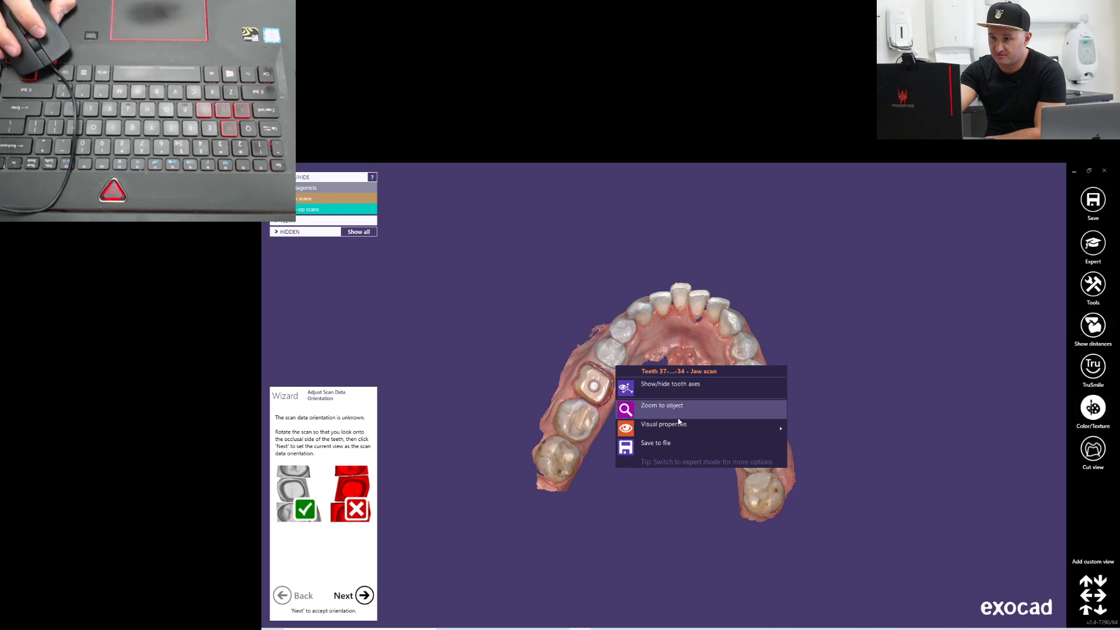
{"action": "left_click", "coordinate": [807, 314]}
{"action": "right_click_drag", "start_coordinate": [796, 412], "coordinate": [798, 410]}
{"action": "middle_click_drag", "start_coordinate": [670, 468], "coordinate": [647, 431]}
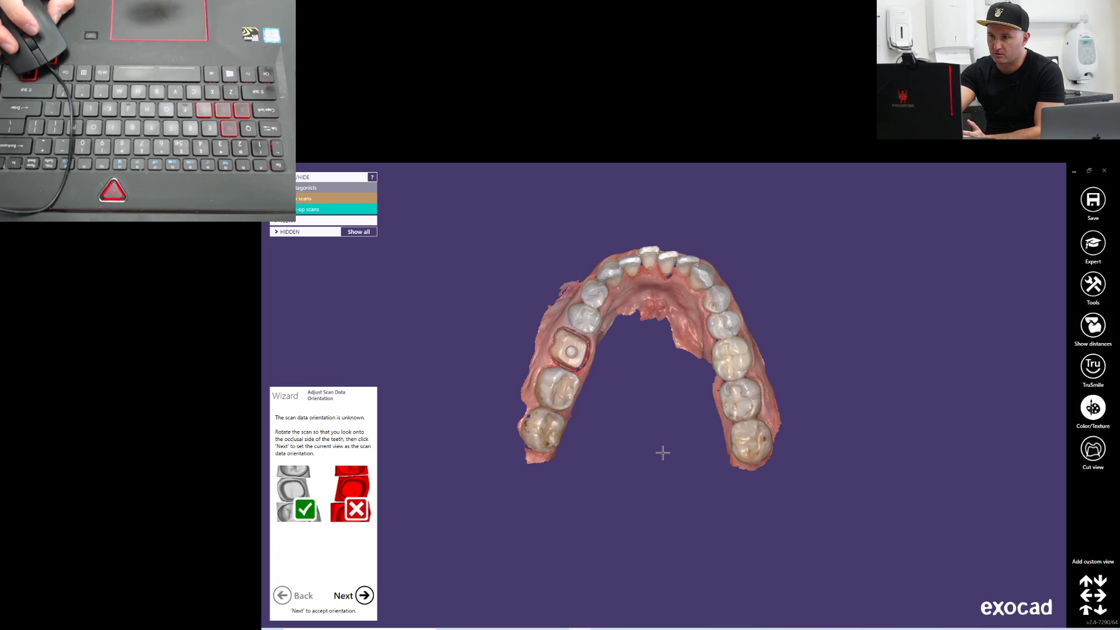
{"action": "middle_click_drag", "start_coordinate": [669, 451], "coordinate": [698, 464]}
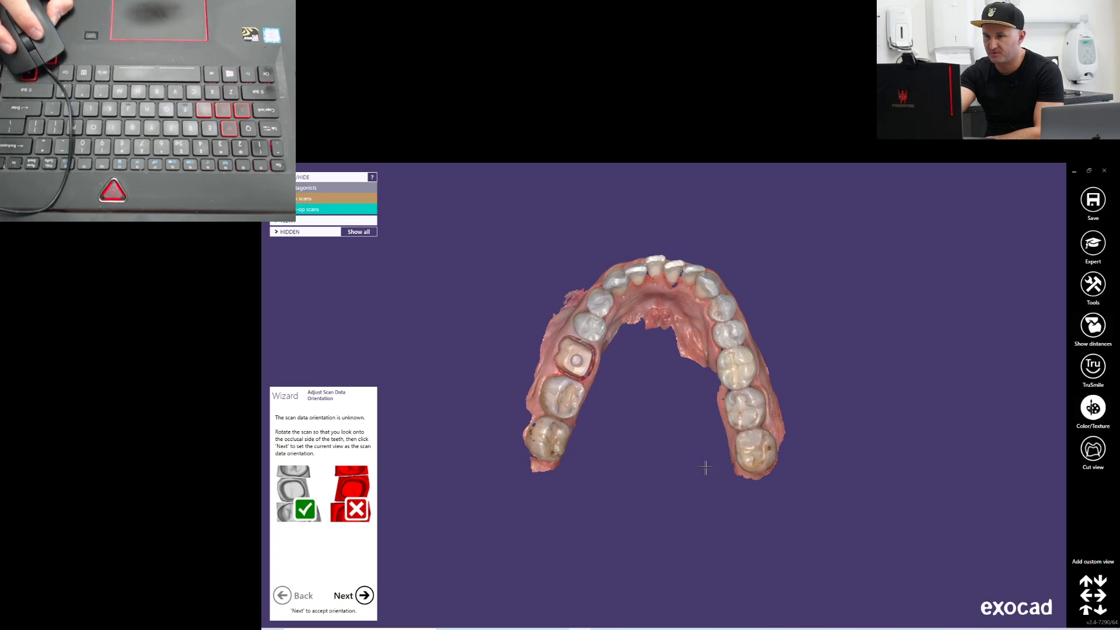
{"action": "right_click_drag", "start_coordinate": [706, 469], "coordinate": [706, 467]}
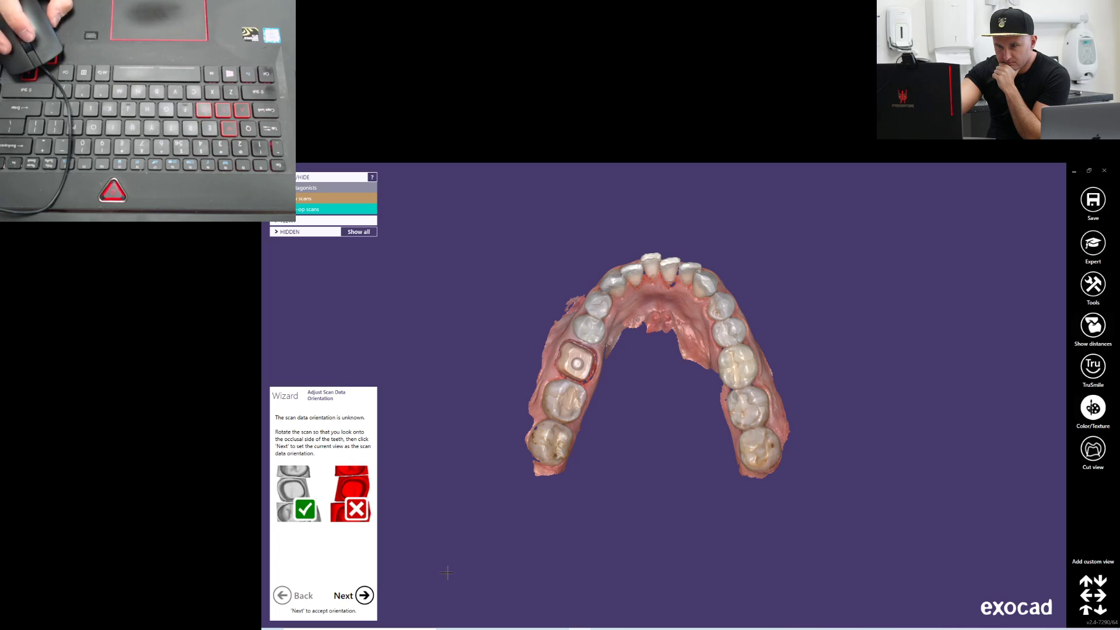
{"action": "left_click", "coordinate": [364, 596]}
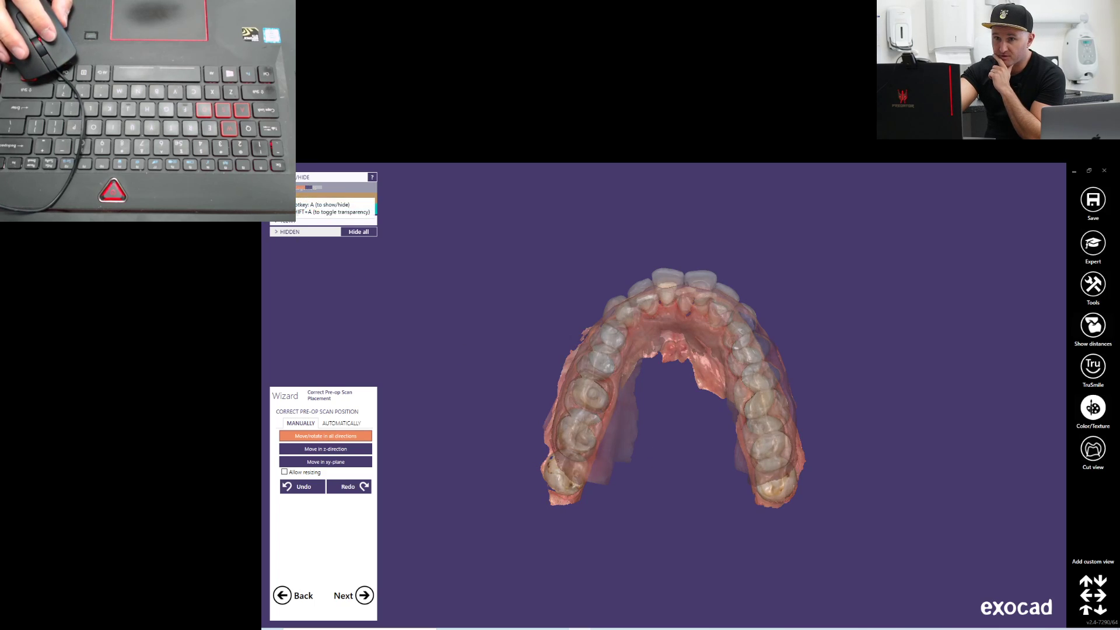
Try moving the pre-op scan manually over the lower jaw scan and undo the movement
{"action": "scroll", "coordinate": [307, 188], "scroll_direction": "down", "scroll_amount": 4}
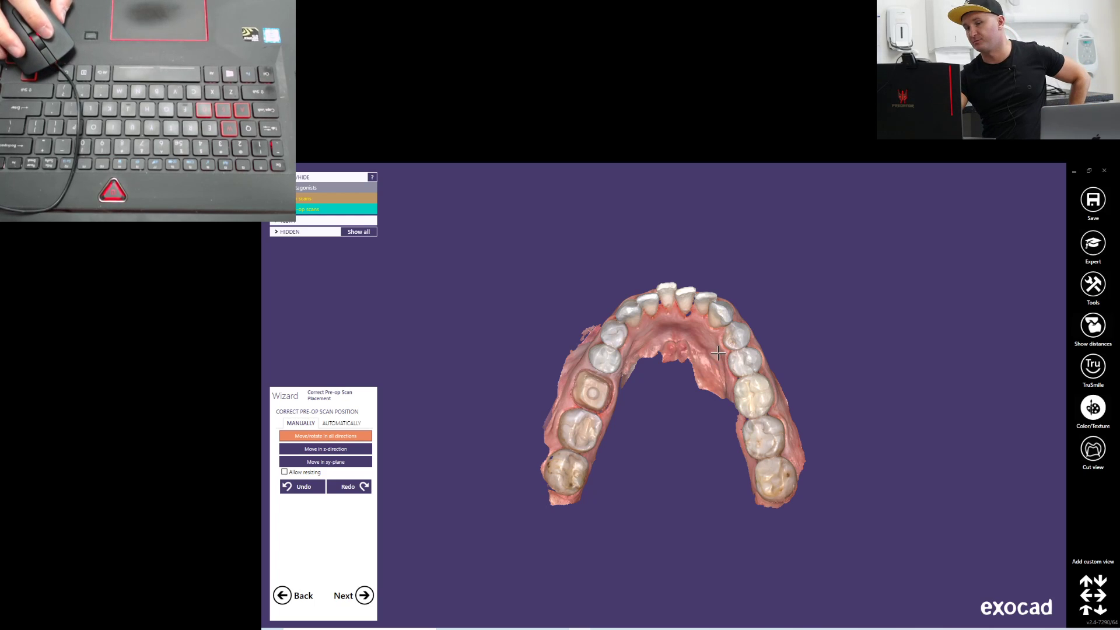
{"action": "mouse_move", "coordinate": [710, 365]}
{"action": "left_mouse_down"}
{"action": "mouse_move", "coordinate": [793, 336]}
{"action": "mouse_move", "coordinate": [959, 324]}
{"action": "mouse_move", "coordinate": [866, 274]}
{"action": "mouse_move", "coordinate": [454, 251]}
{"action": "mouse_move", "coordinate": [456, 271]}
{"action": "mouse_move", "coordinate": [432, 254]}
{"action": "mouse_move", "coordinate": [507, 263]}
{"action": "mouse_move", "coordinate": [478, 275]}
{"action": "mouse_move", "coordinate": [539, 280]}
{"action": "mouse_move", "coordinate": [710, 365]}
{"action": "left_mouse_up"}
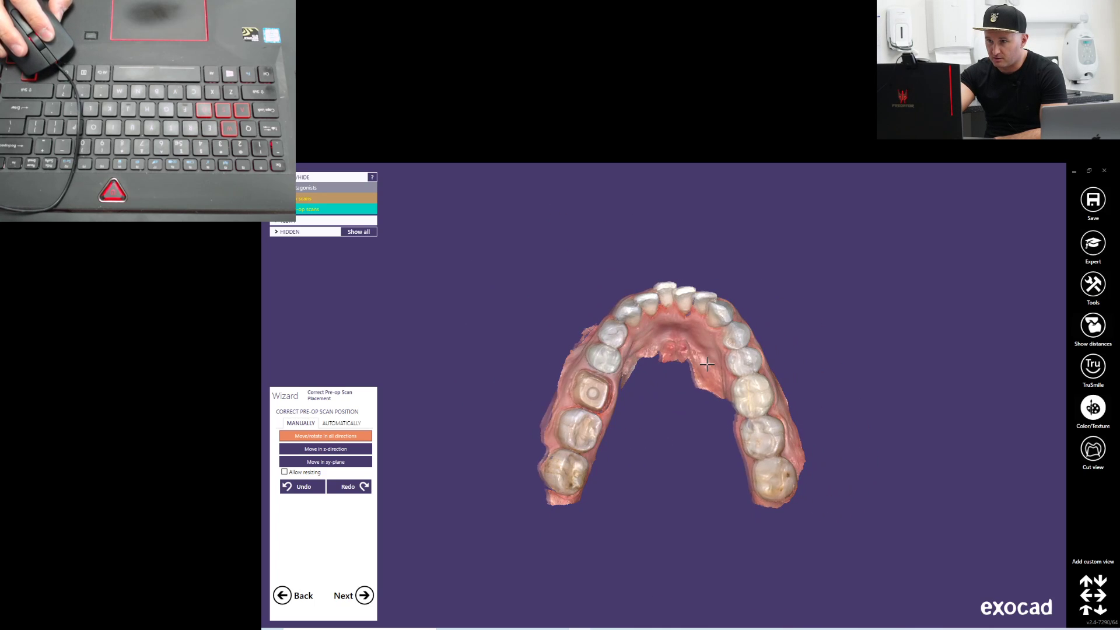
{"action": "left_click_drag", "start_coordinate": [710, 364], "coordinate": [618, 318]}
{"action": "key", "text": "ctrl+z"}
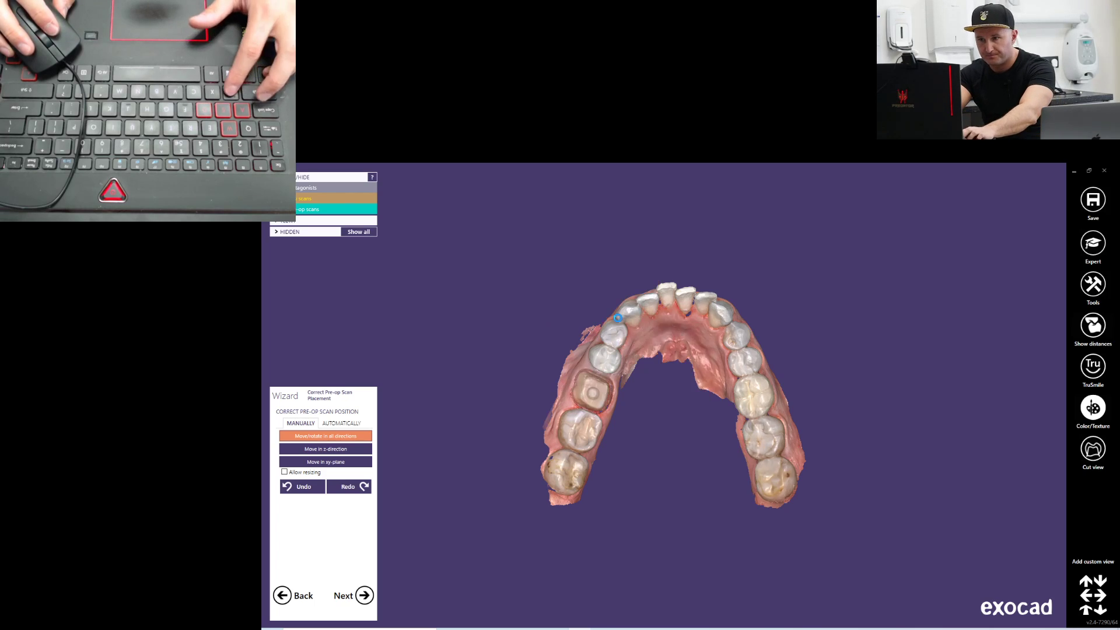
Try placing automatic alignment points on the premolar and the prepared tooth, and clear them
{"action": "left_click", "coordinate": [342, 423]}
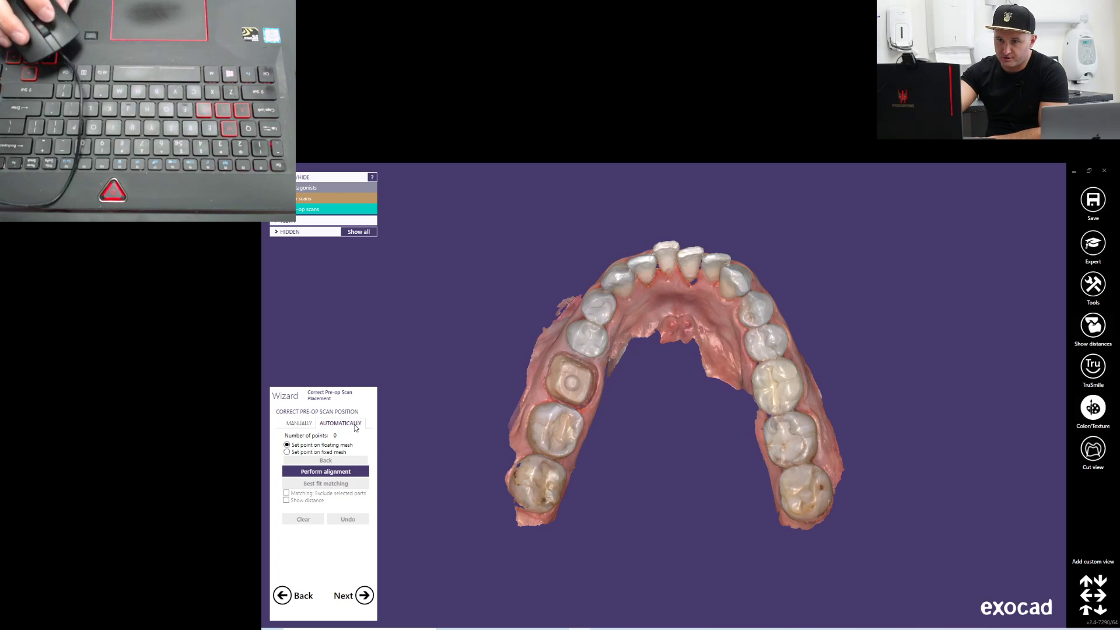
{"action": "left_click", "coordinate": [322, 472]}
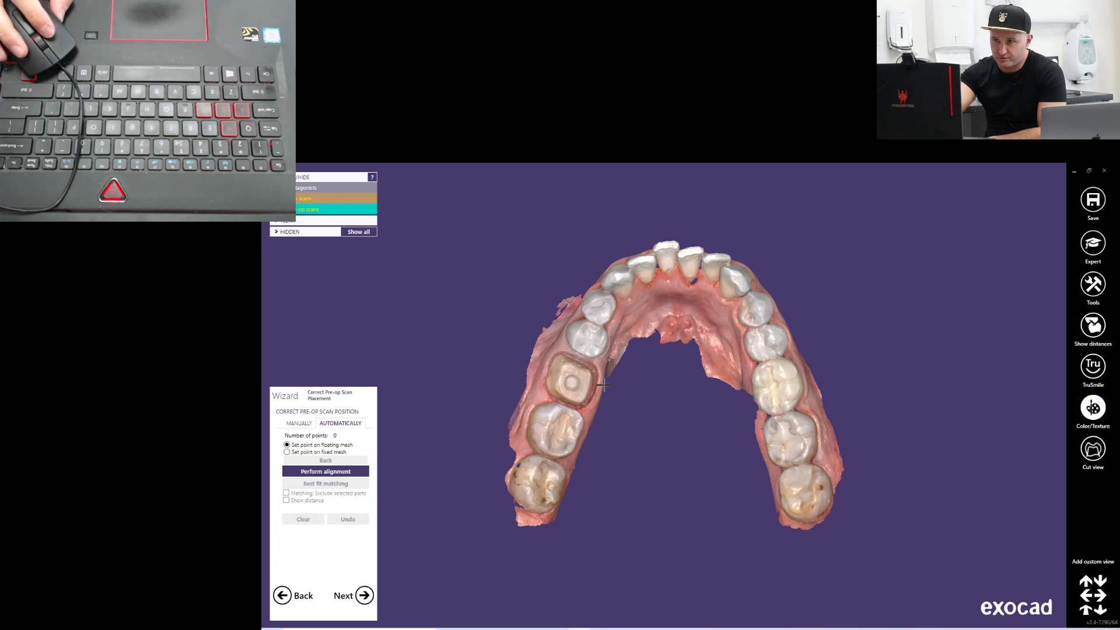
{"action": "left_click", "coordinate": [590, 345]}
{"action": "left_click", "coordinate": [557, 384]}
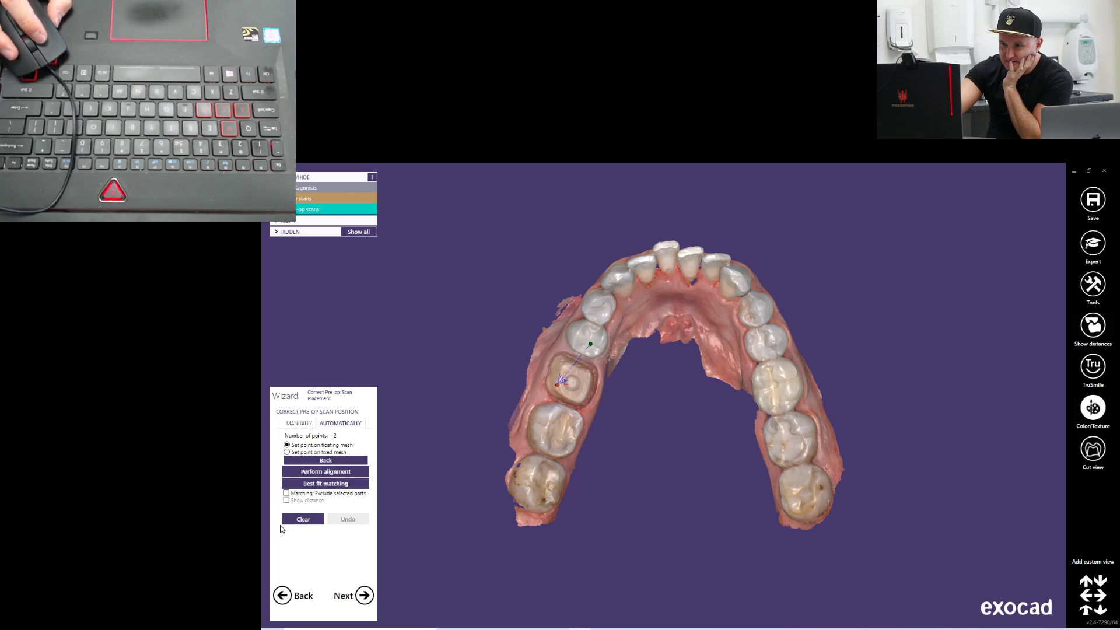
{"action": "left_click", "coordinate": [303, 519]}
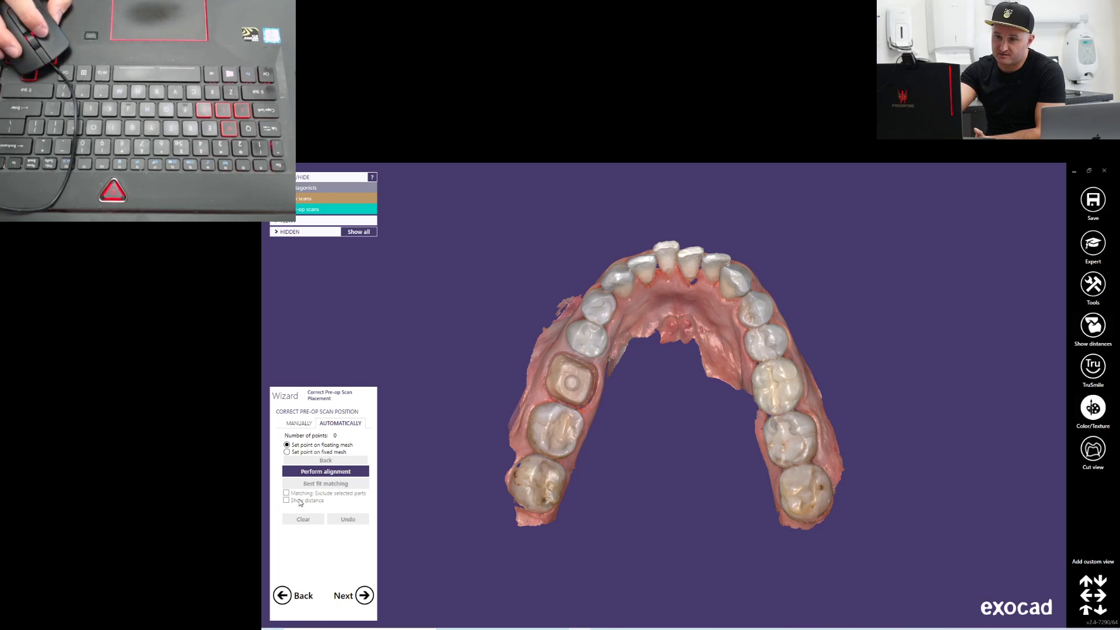
Accept the pre-op scan placement, continue to the 3D data editor and hide the antagonist scan
{"action": "left_click", "coordinate": [365, 595]}
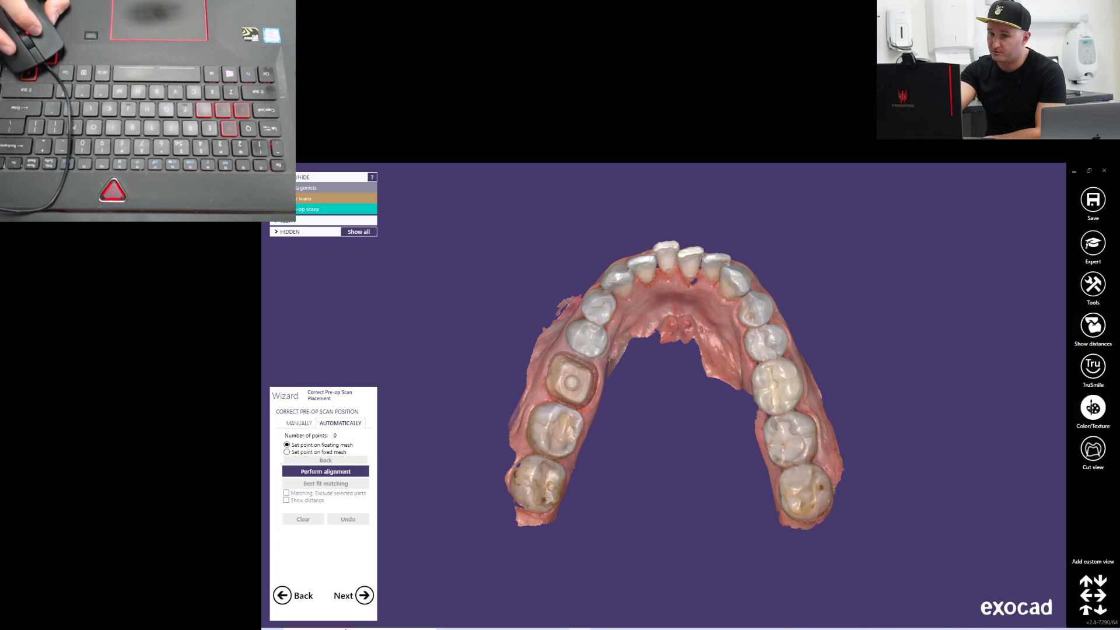
{"action": "left_click", "coordinate": [364, 596]}
{"action": "left_click", "coordinate": [366, 598]}
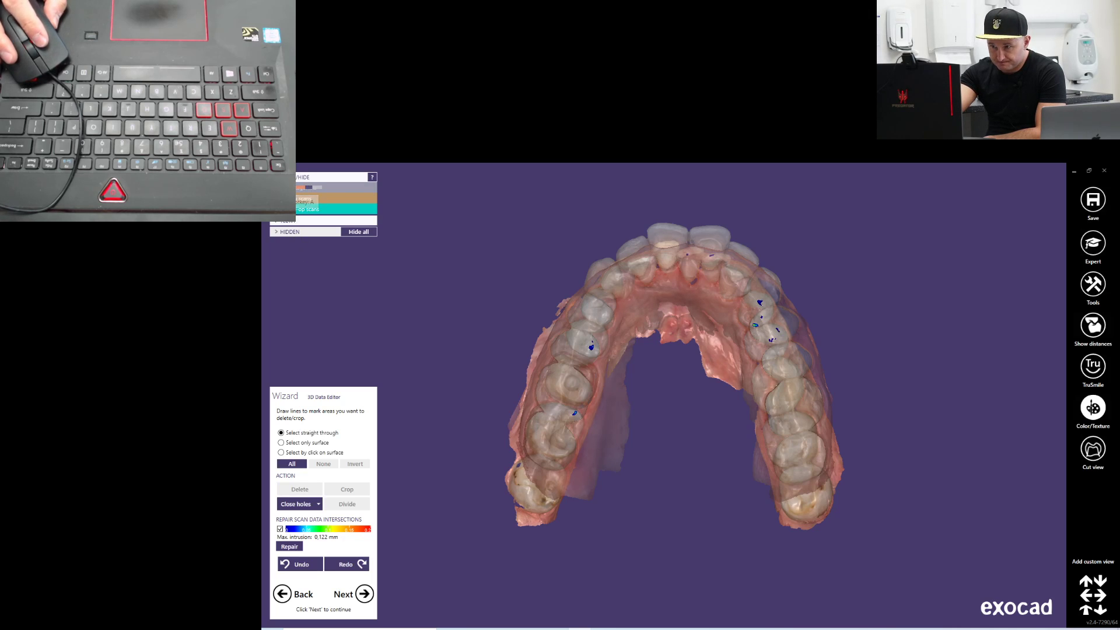
{"action": "left_click", "coordinate": [291, 188]}
Examine the prepared tooth 36, its margin and the neighbouring teeth for holes and scan defects
{"action": "right_click_drag", "start_coordinate": [632, 436], "coordinate": [579, 393]}
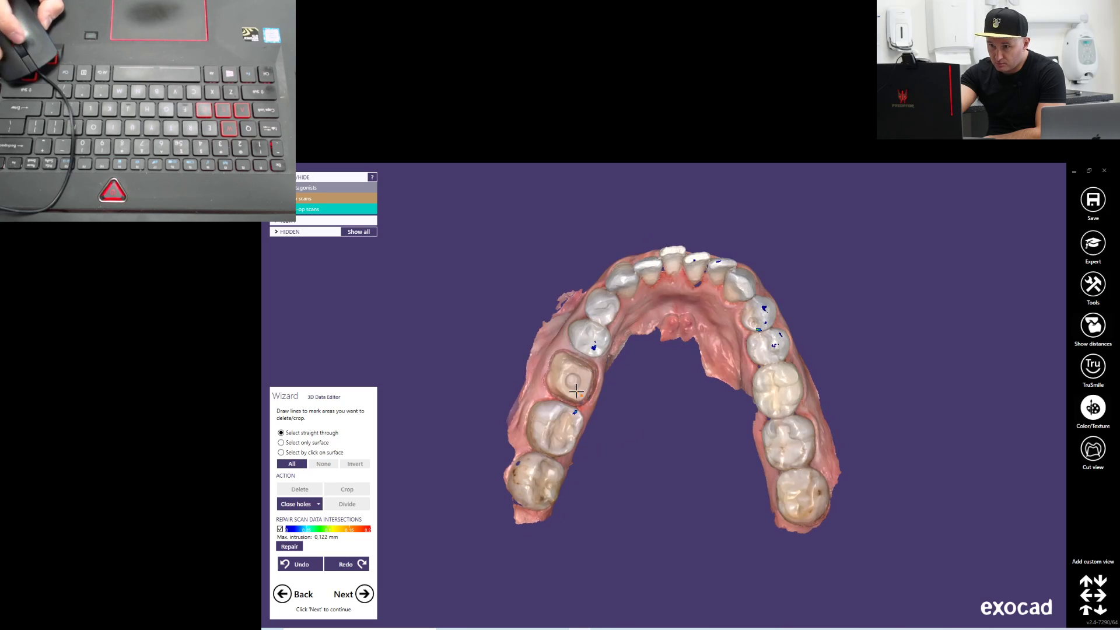
{"action": "scroll", "coordinate": [579, 393], "scroll_direction": "up", "scroll_amount": 8}
{"action": "middle_click_drag", "start_coordinate": [848, 543], "coordinate": [850, 366]}
{"action": "left_click", "coordinate": [850, 366]}
{"action": "right_click", "coordinate": [754, 477]}
{"action": "right_click_drag", "start_coordinate": [754, 476], "coordinate": [455, 372]}
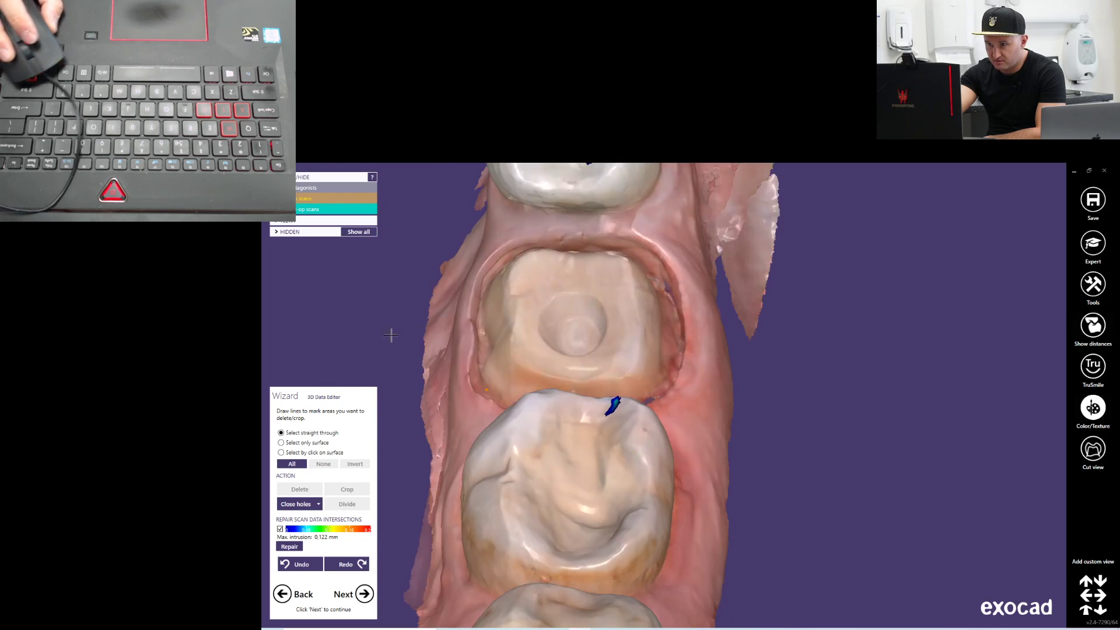
{"action": "left_click", "coordinate": [309, 209]}
{"action": "right_click_drag", "start_coordinate": [476, 297], "coordinate": [531, 314]}
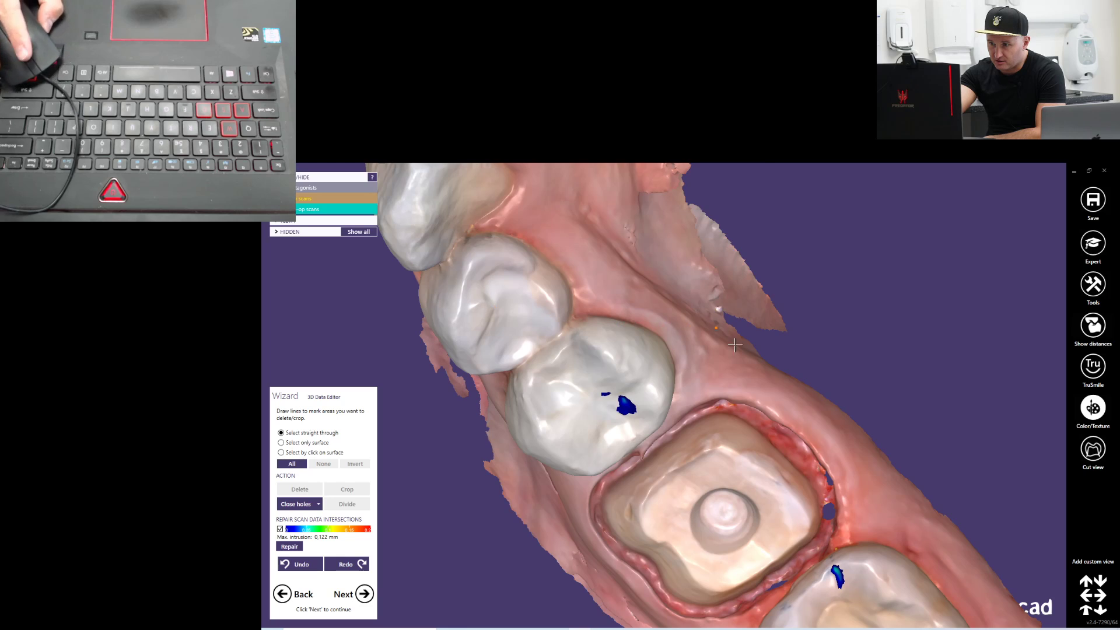
{"action": "scroll", "coordinate": [782, 373], "scroll_direction": "down", "scroll_amount": 3}
Outline the area around the tooth 36 preparation straight through the mesh, close its holes and clear the selection
{"action": "middle_click_drag", "start_coordinate": [922, 393], "coordinate": [822, 385]}
{"action": "left_click", "coordinate": [823, 383]}
{"action": "left_click", "coordinate": [820, 395]}
{"action": "double_click", "coordinate": [858, 448]}
{"action": "right_click_drag", "start_coordinate": [859, 448], "coordinate": [853, 459]}
{"action": "middle_click_drag", "start_coordinate": [853, 460], "coordinate": [783, 423]}
{"action": "left_click", "coordinate": [734, 441]}
{"action": "right_click_drag", "start_coordinate": [739, 439], "coordinate": [733, 440]}
{"action": "left_click_drag", "start_coordinate": [722, 439], "coordinate": [698, 497]}
{"action": "left_click_drag", "start_coordinate": [647, 536], "coordinate": [564, 532]}
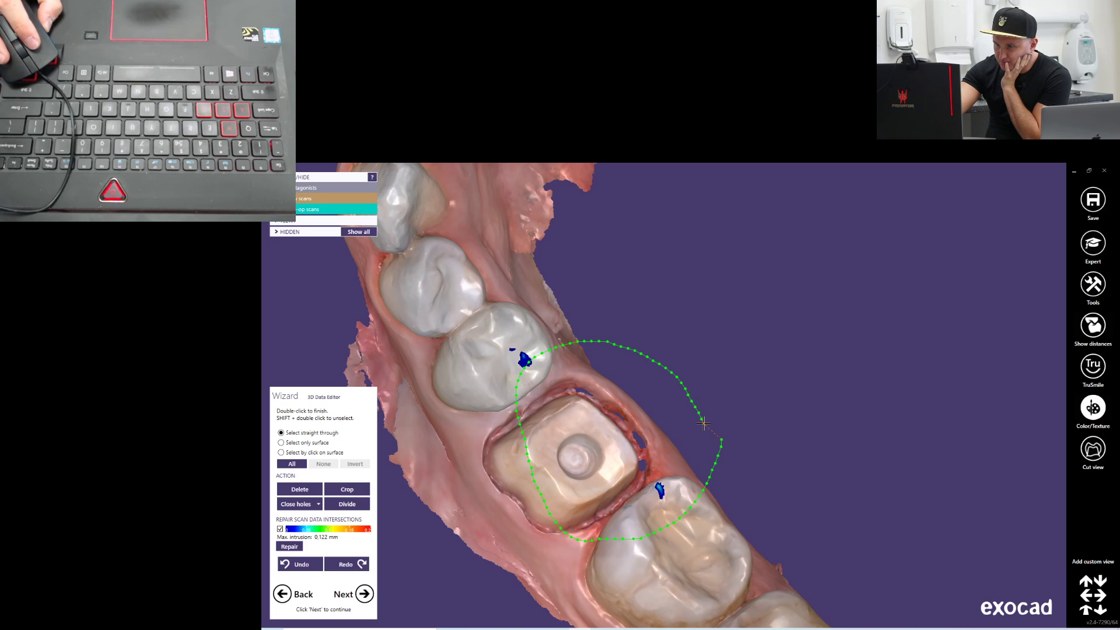
{"action": "double_click", "coordinate": [704, 423]}
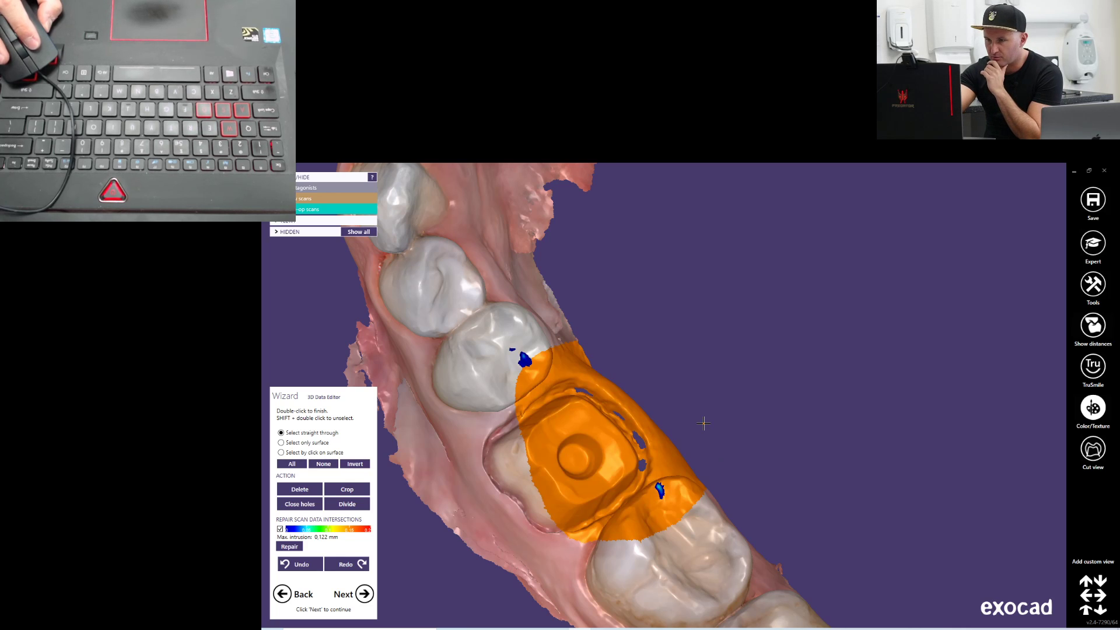
{"action": "right_click_drag", "start_coordinate": [574, 533], "coordinate": [580, 523]}
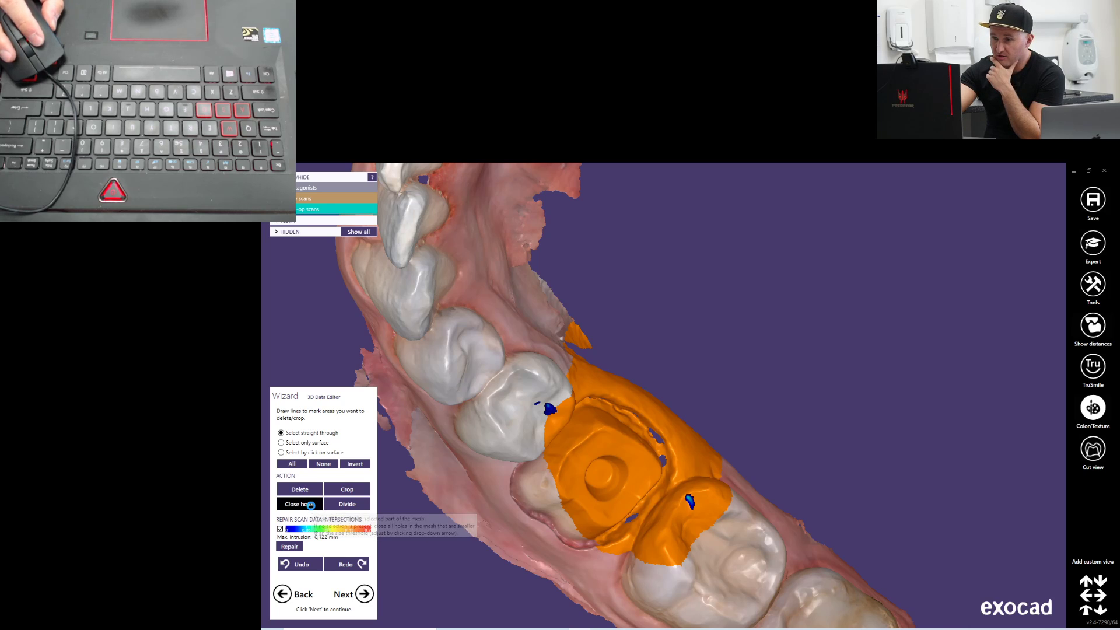
{"action": "right_click_drag", "start_coordinate": [574, 519], "coordinate": [261, 478]}
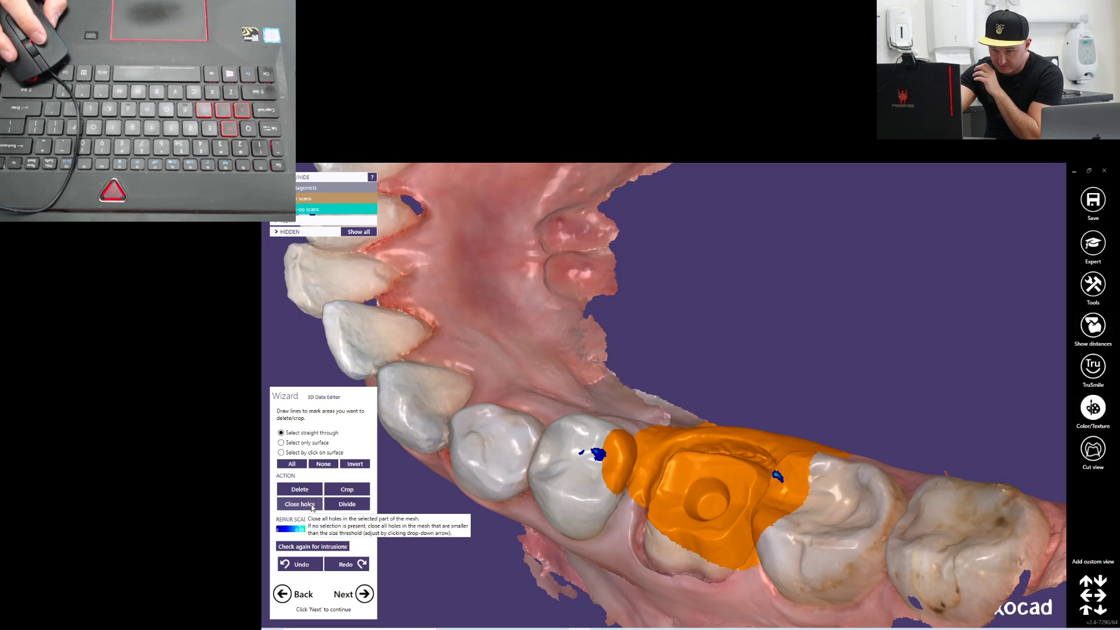
{"action": "right_click_drag", "start_coordinate": [720, 358], "coordinate": [617, 407]}
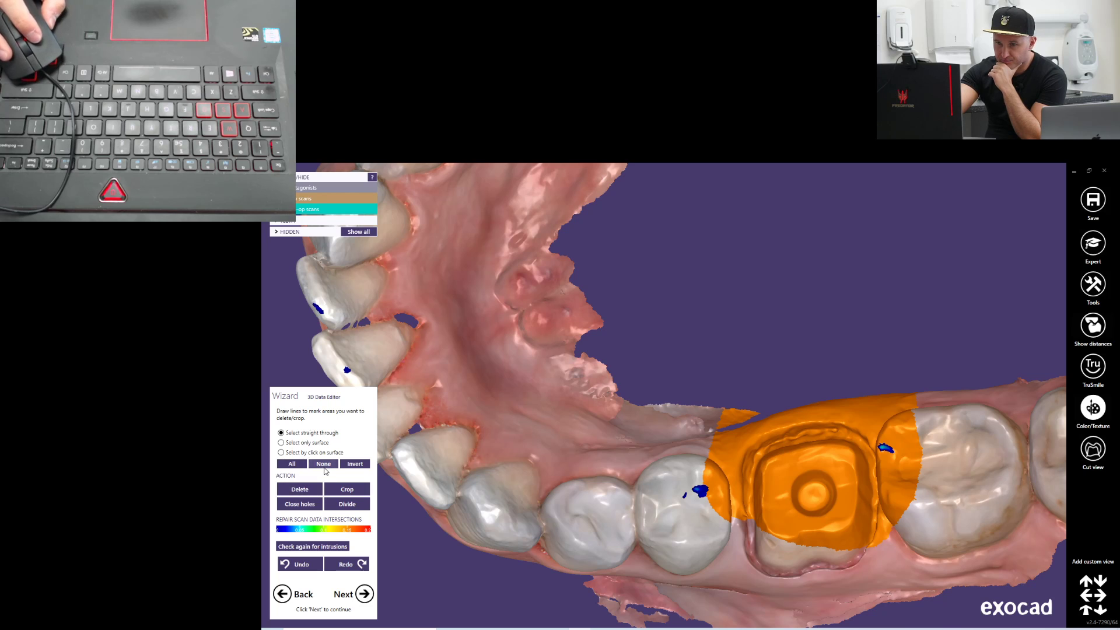
{"action": "left_click", "coordinate": [325, 467]}
Outline the loose lingual soft tissue along the inside of the lower arch straight through the mesh and delete it
{"action": "scroll", "coordinate": [542, 436], "scroll_direction": "down", "scroll_amount": 3}
{"action": "right_click_drag", "start_coordinate": [465, 497], "coordinate": [461, 502]}
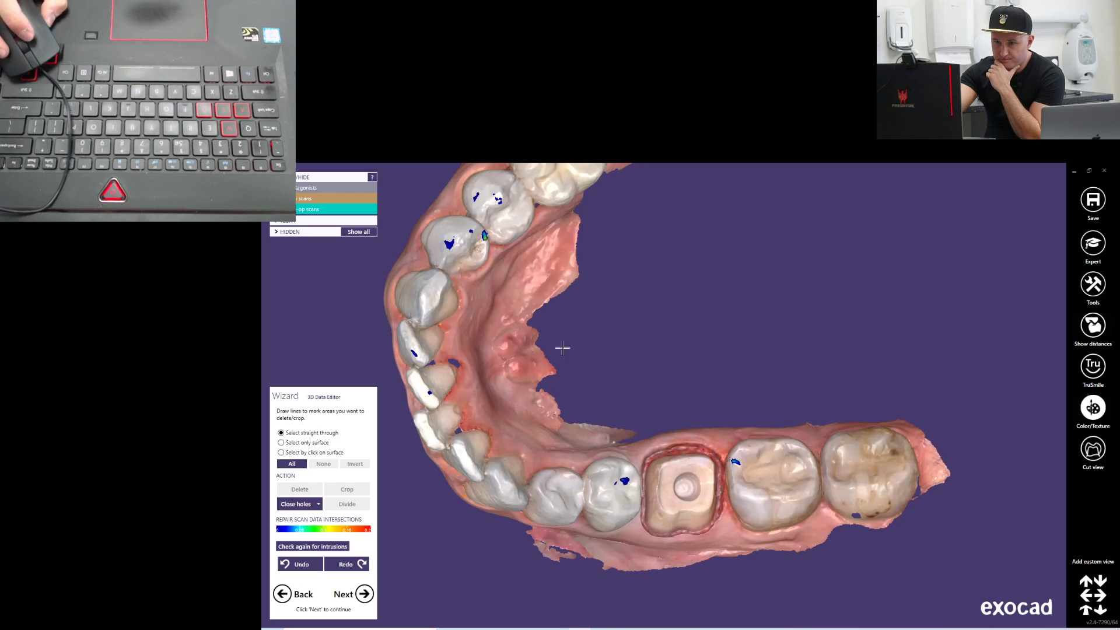
{"action": "right_click_drag", "start_coordinate": [661, 321], "coordinate": [640, 379]}
{"action": "right_click_drag", "start_coordinate": [610, 305], "coordinate": [611, 304]}
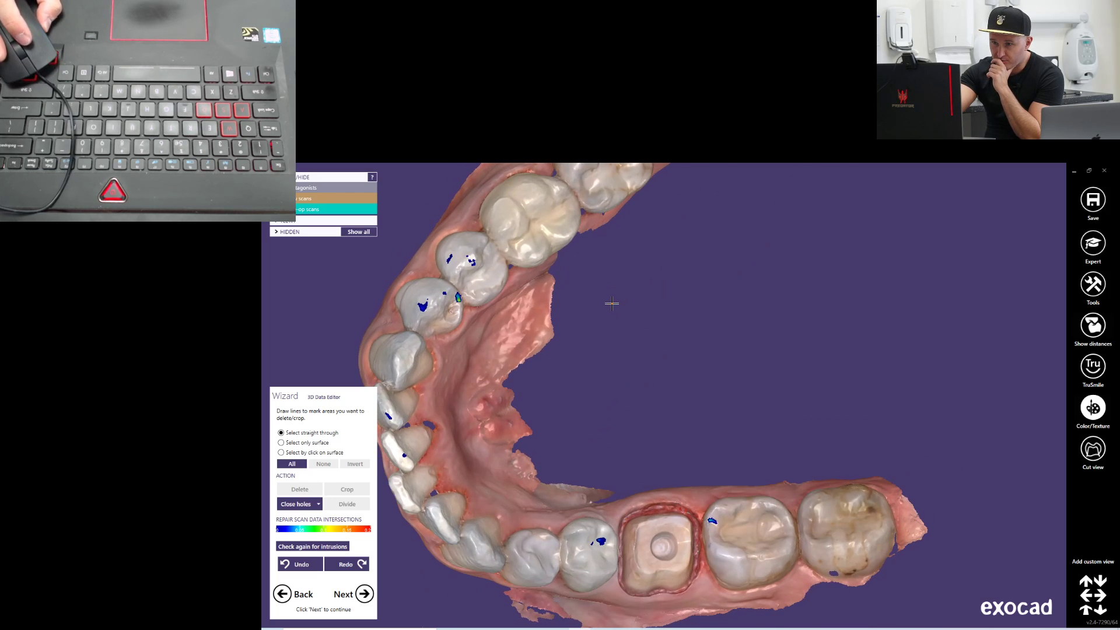
{"action": "left_click", "coordinate": [561, 279]}
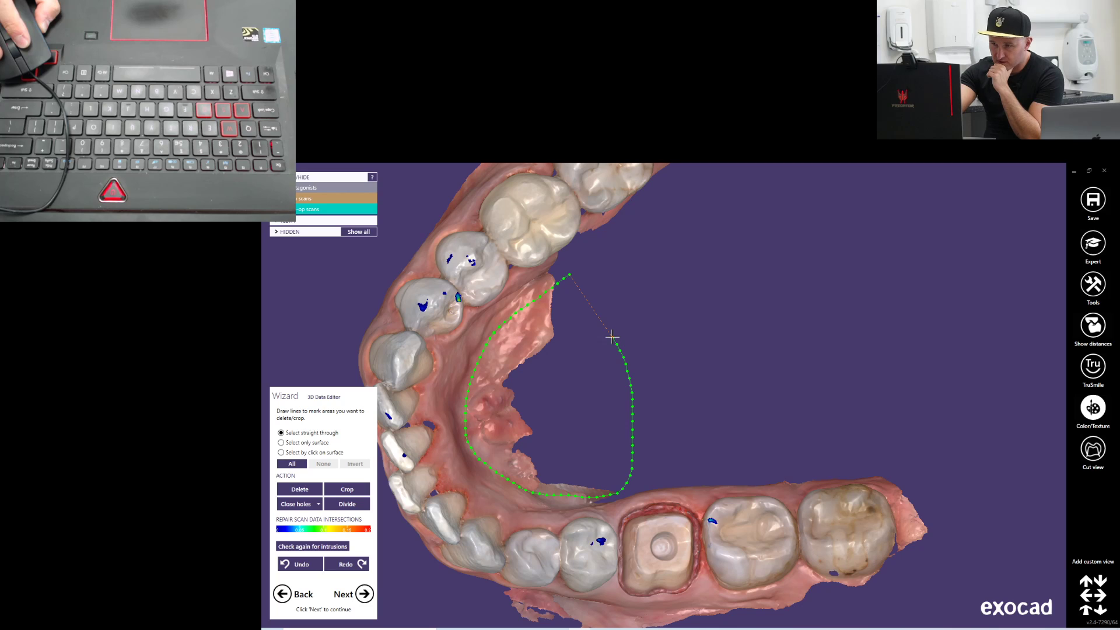
{"action": "left_click_drag", "start_coordinate": [600, 318], "coordinate": [581, 291]}
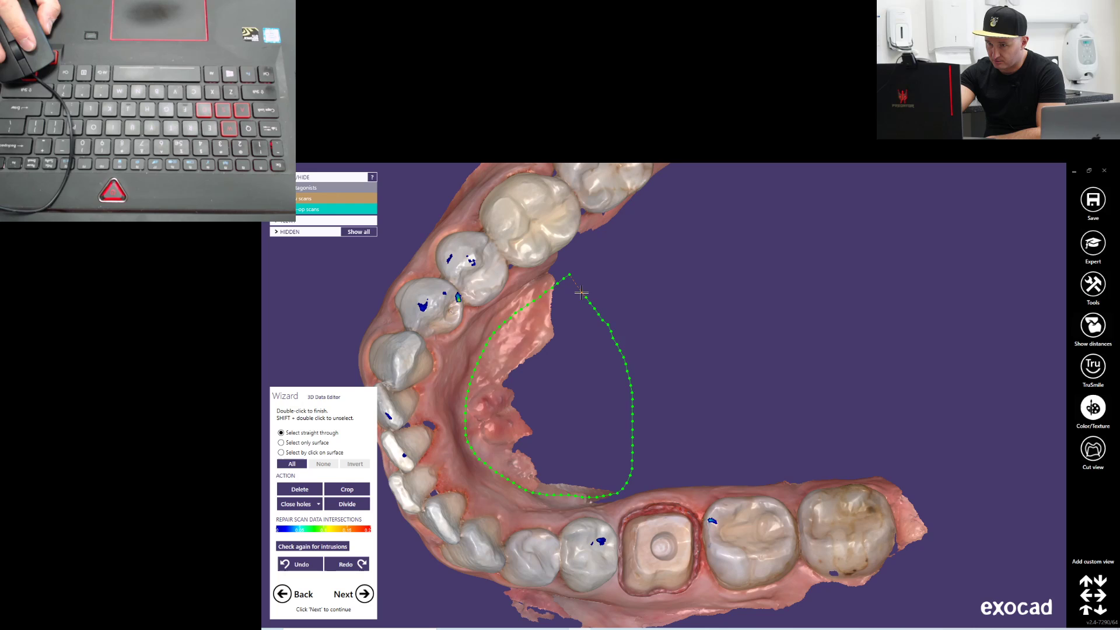
{"action": "double_click", "coordinate": [582, 292]}
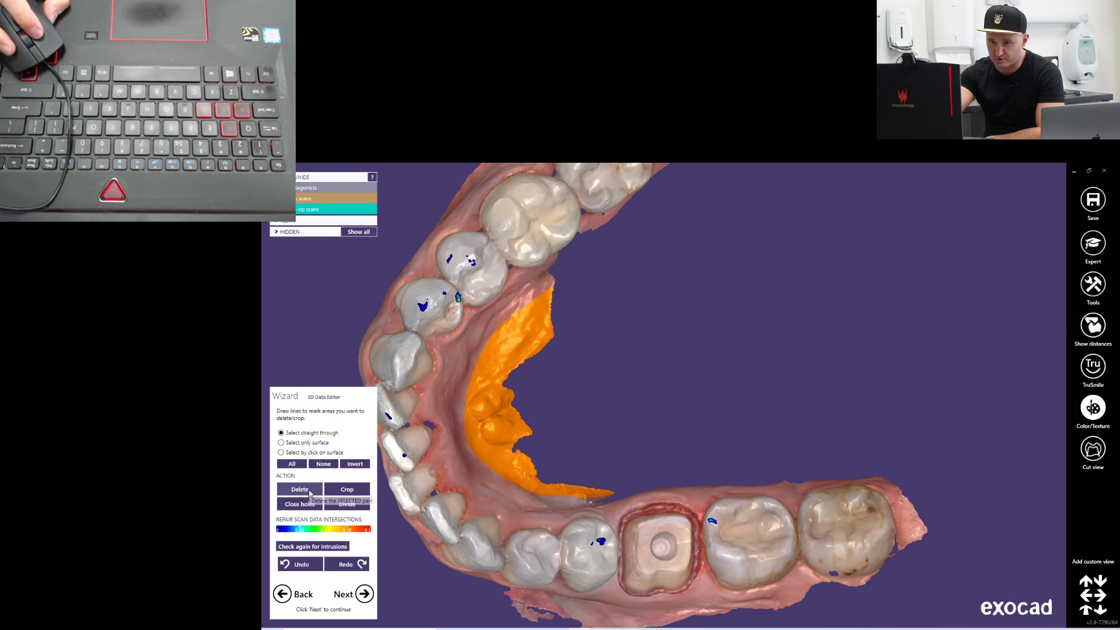
{"action": "left_click", "coordinate": [310, 492]}
Examine the trimmed lower arch and the gingiva and margin around the tooth 36 preparation up close
{"action": "right_click_drag", "start_coordinate": [559, 430], "coordinate": [583, 444]}
{"action": "scroll", "coordinate": [584, 444], "scroll_direction": "up", "scroll_amount": 8}
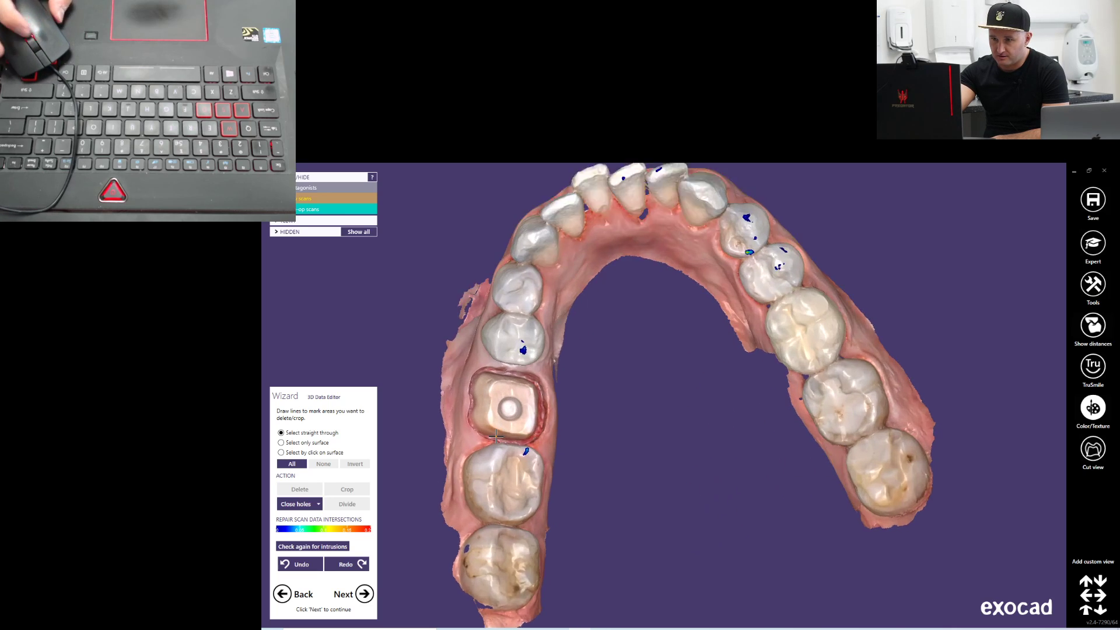
{"action": "middle_click_drag", "start_coordinate": [583, 450], "coordinate": [661, 479]}
{"action": "right_click_drag", "start_coordinate": [661, 479], "coordinate": [619, 438]}
{"action": "left_click", "coordinate": [631, 451]}
{"action": "scroll", "coordinate": [589, 396], "scroll_direction": "up", "scroll_amount": 5}
{"action": "right_click_drag", "start_coordinate": [583, 391], "coordinate": [585, 342]}
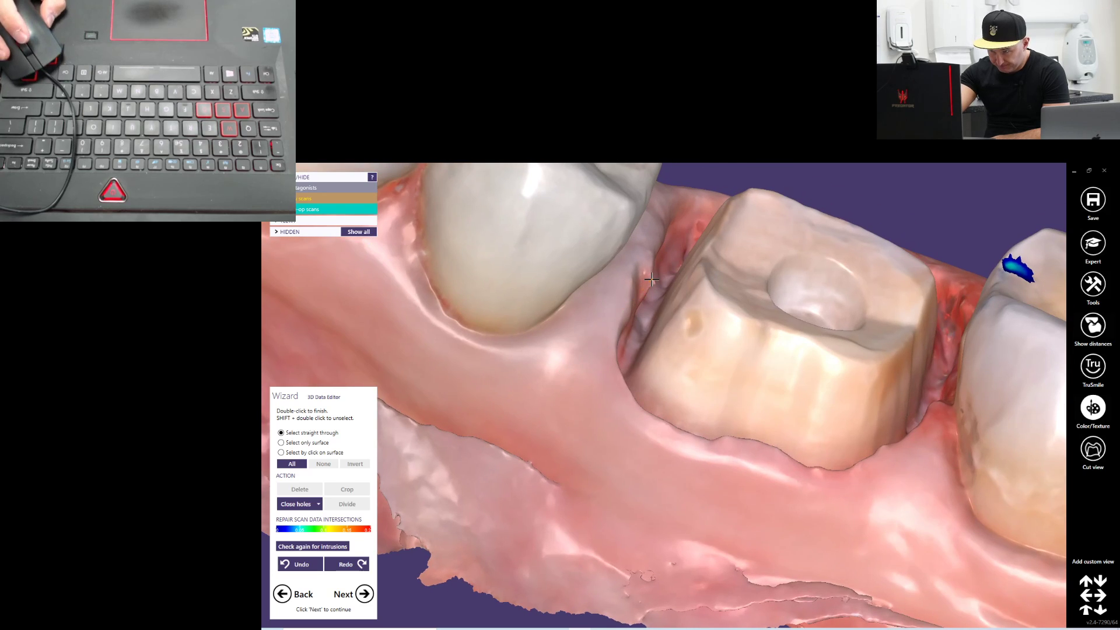
{"action": "right_click_drag", "start_coordinate": [652, 260], "coordinate": [667, 317]}
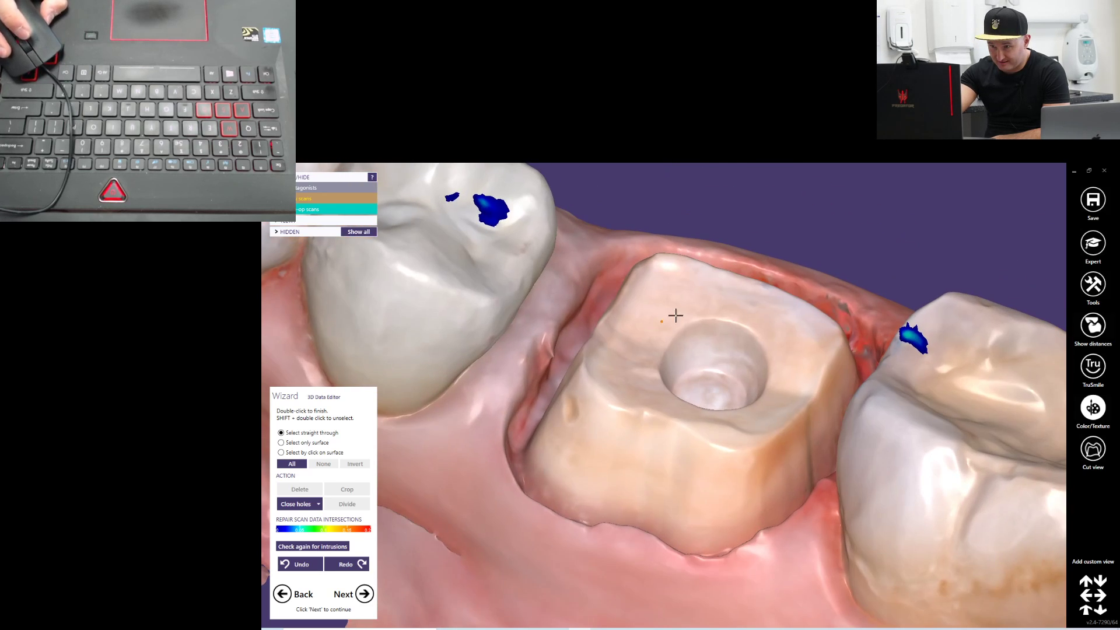
{"action": "scroll", "coordinate": [474, 404], "scroll_direction": "down", "scroll_amount": 4}
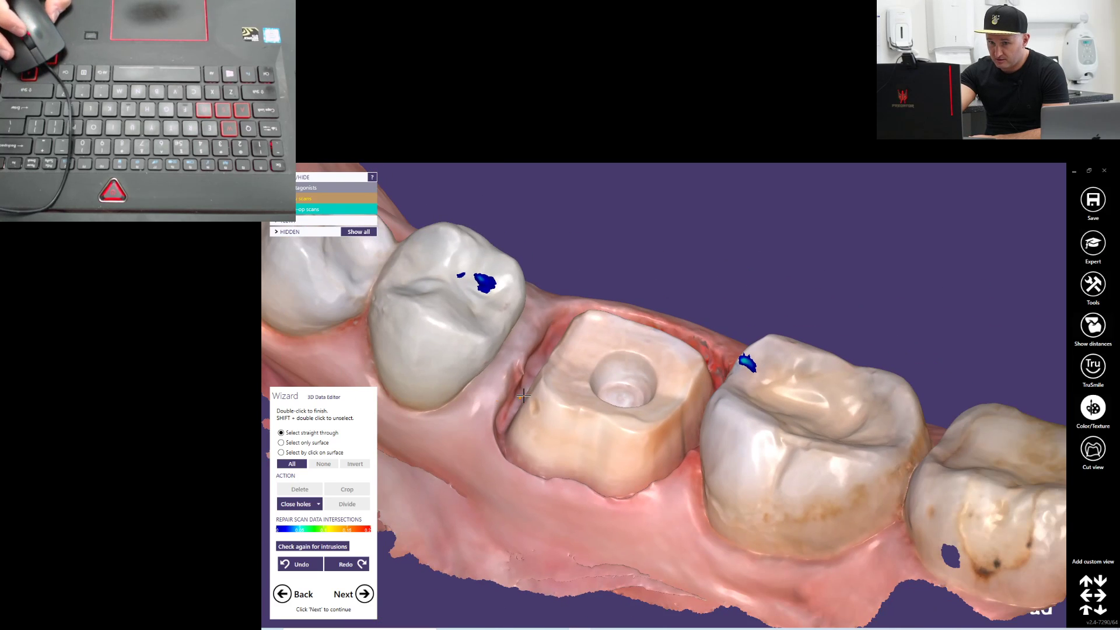
{"action": "scroll", "coordinate": [521, 372], "scroll_direction": "up", "scroll_amount": 4}
{"action": "right_click_drag", "start_coordinate": [537, 377], "coordinate": [534, 380]}
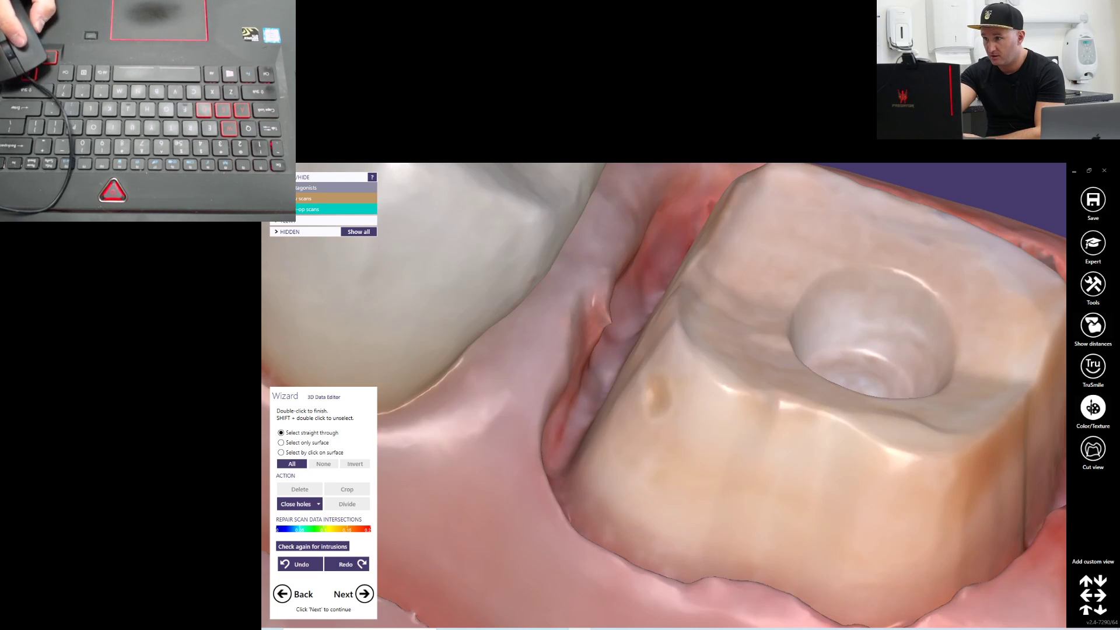
Switch to expert mode without modifying the scan data and open free-form editing for the jaw scan
{"action": "left_click", "coordinate": [1093, 244]}
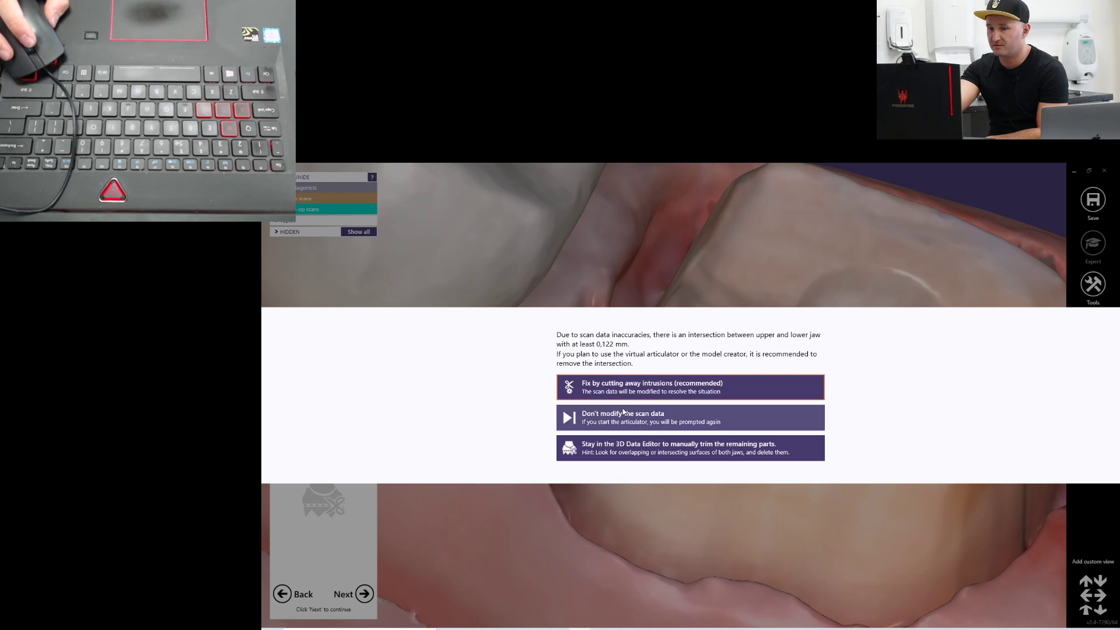
{"action": "left_click", "coordinate": [641, 417]}
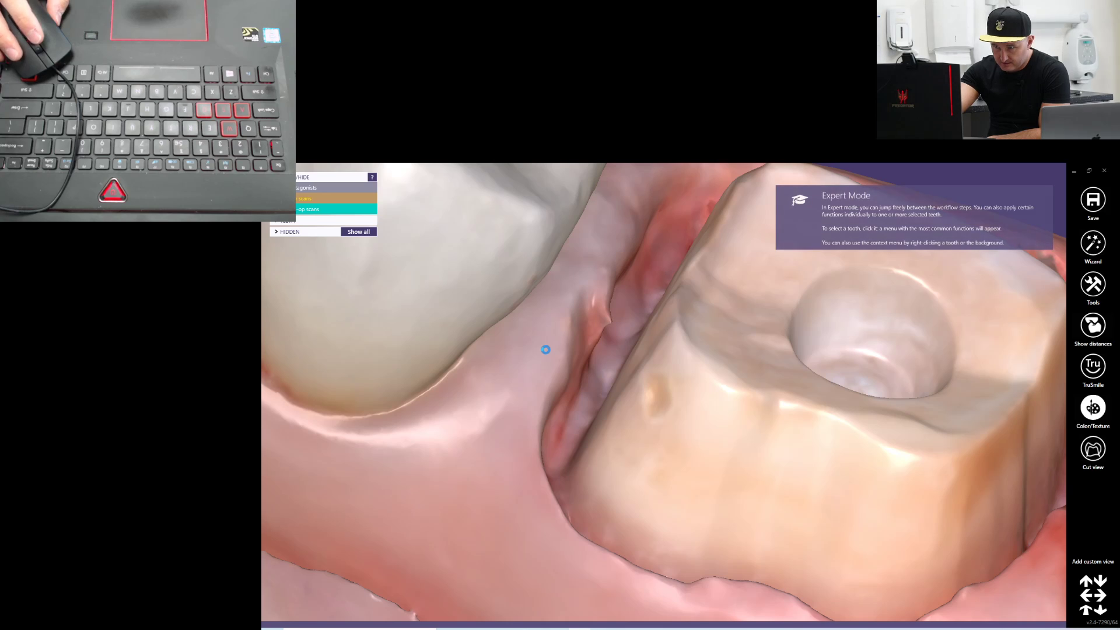
{"action": "right_click", "coordinate": [545, 349]}
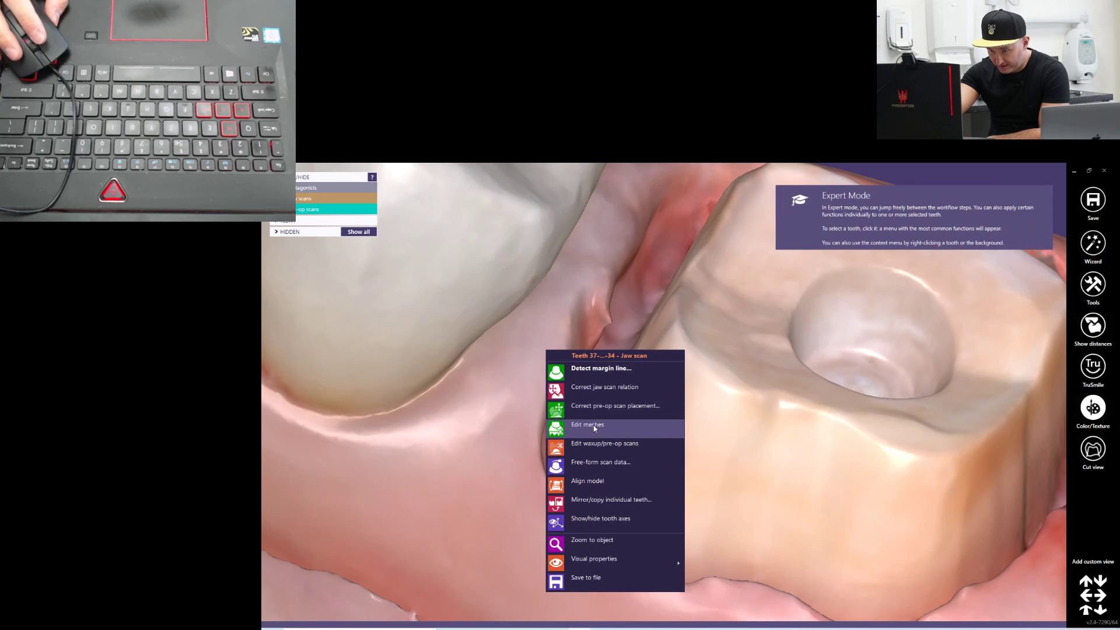
{"action": "left_click", "coordinate": [607, 462]}
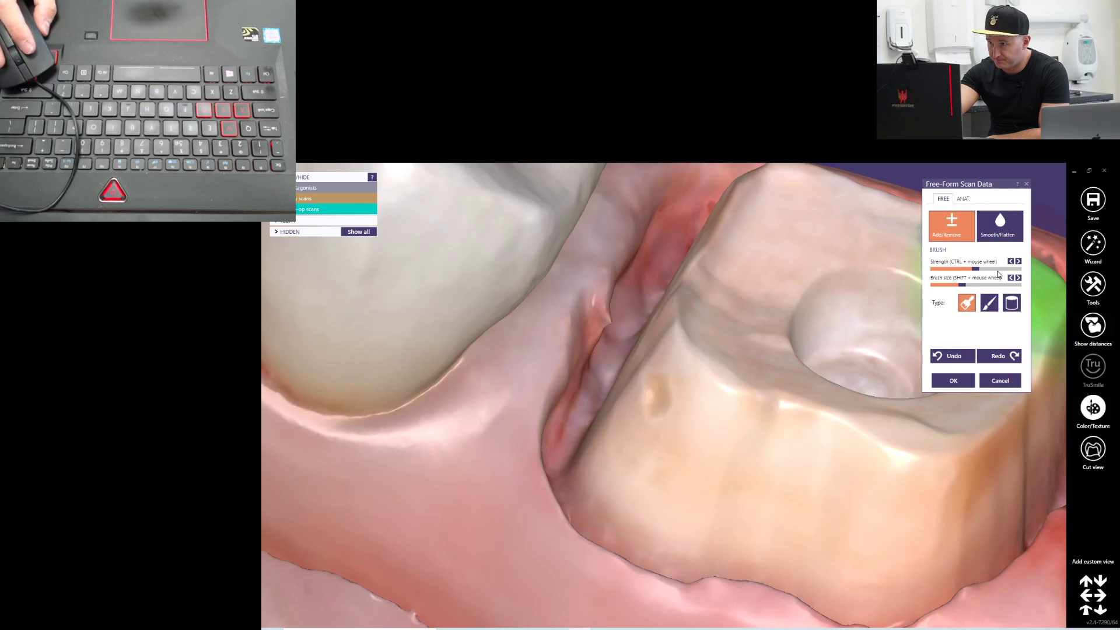
Build up material on the buccal gingiva below the premolars and increase the brush strength and size
{"action": "right_click_drag", "start_coordinate": [751, 393], "coordinate": [738, 391]}
{"action": "scroll", "coordinate": [672, 392], "scroll_direction": "down", "scroll_amount": 7}
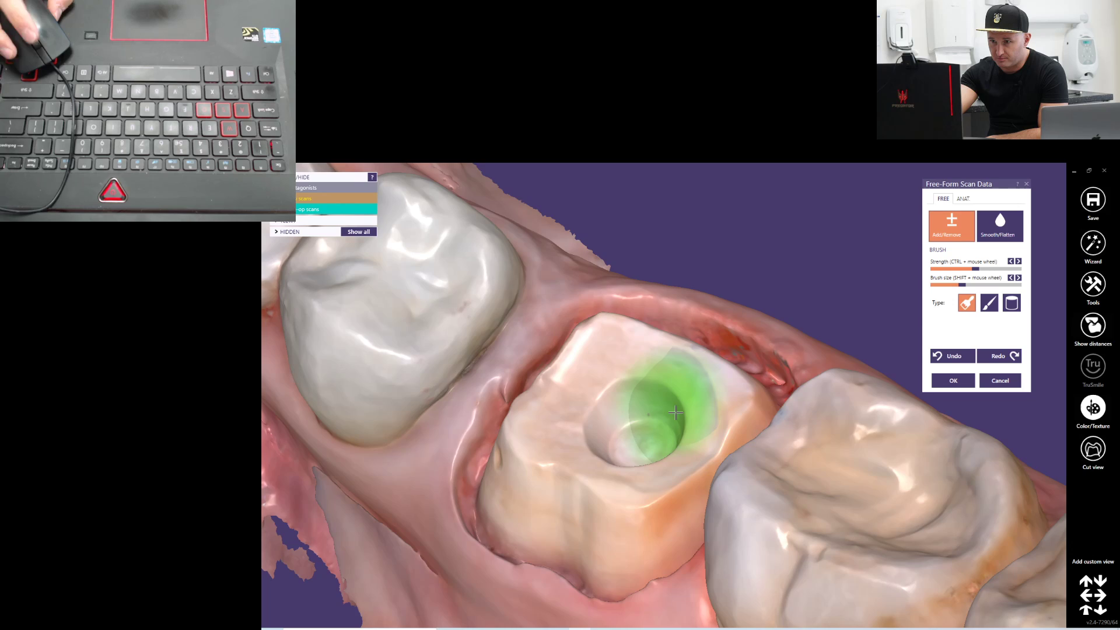
{"action": "right_click_drag", "start_coordinate": [650, 461], "coordinate": [653, 445]}
{"action": "right_click_drag", "start_coordinate": [495, 476], "coordinate": [518, 458]}
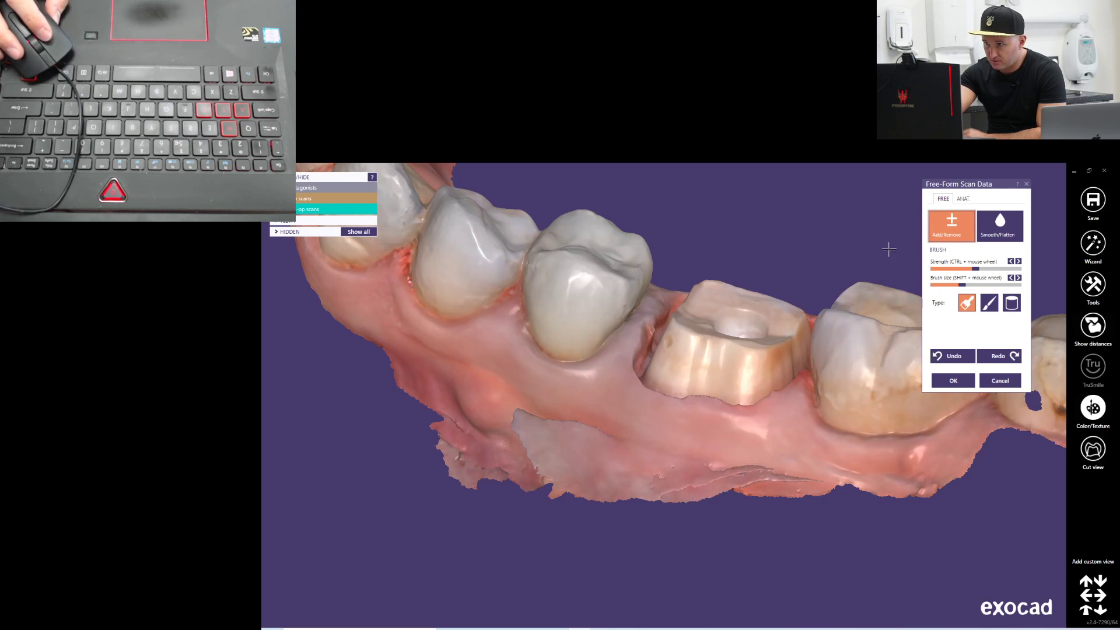
{"action": "mouse_move", "coordinate": [482, 417]}
{"action": "left_mouse_down"}
{"action": "mouse_move", "coordinate": [508, 403]}
{"action": "mouse_move", "coordinate": [484, 397]}
{"action": "left_mouse_up"}
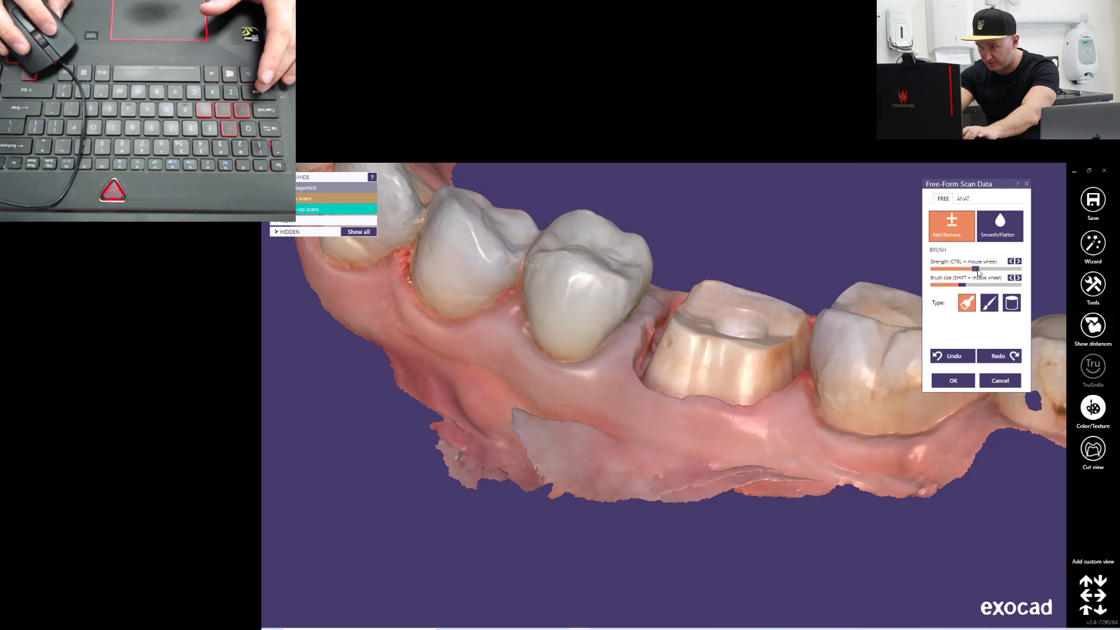
{"action": "left_click_drag", "start_coordinate": [1002, 269], "coordinate": [1003, 268]}
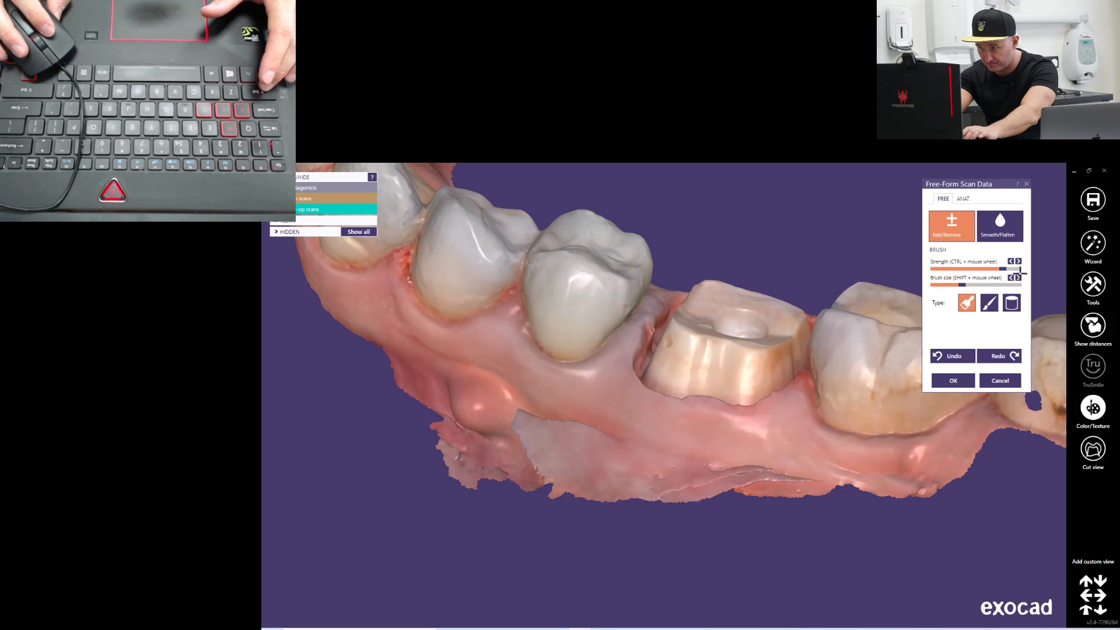
{"action": "left_click_drag", "start_coordinate": [968, 288], "coordinate": [974, 288]}
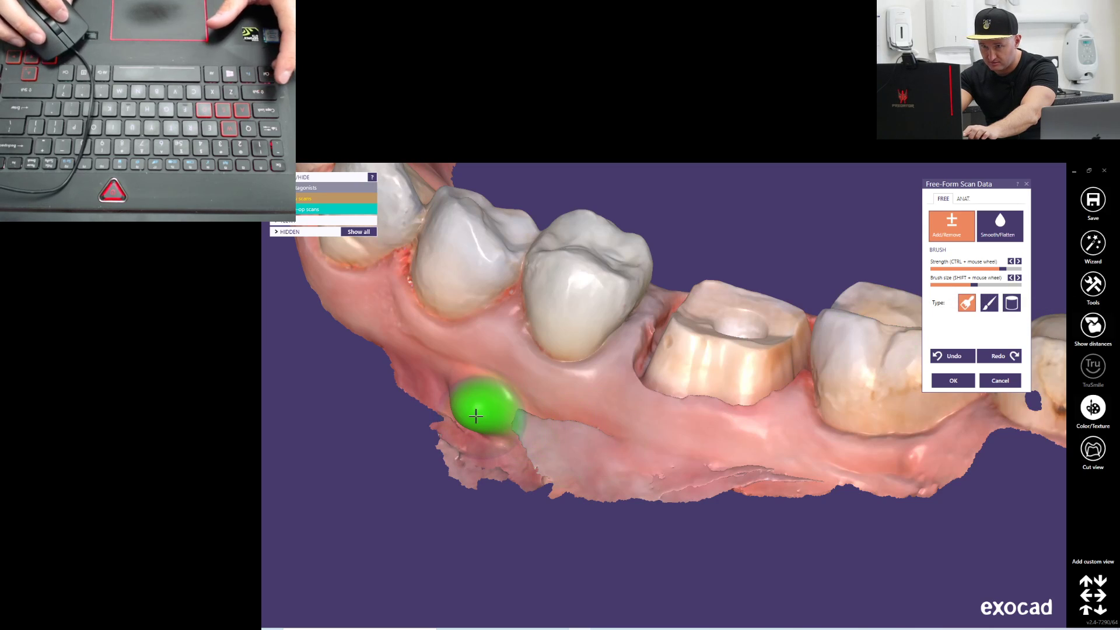
Reshape the raised buccal gingiva below the premolars and smooth its outer edge with Smooth/Flatten
{"action": "key", "text": "shift"}
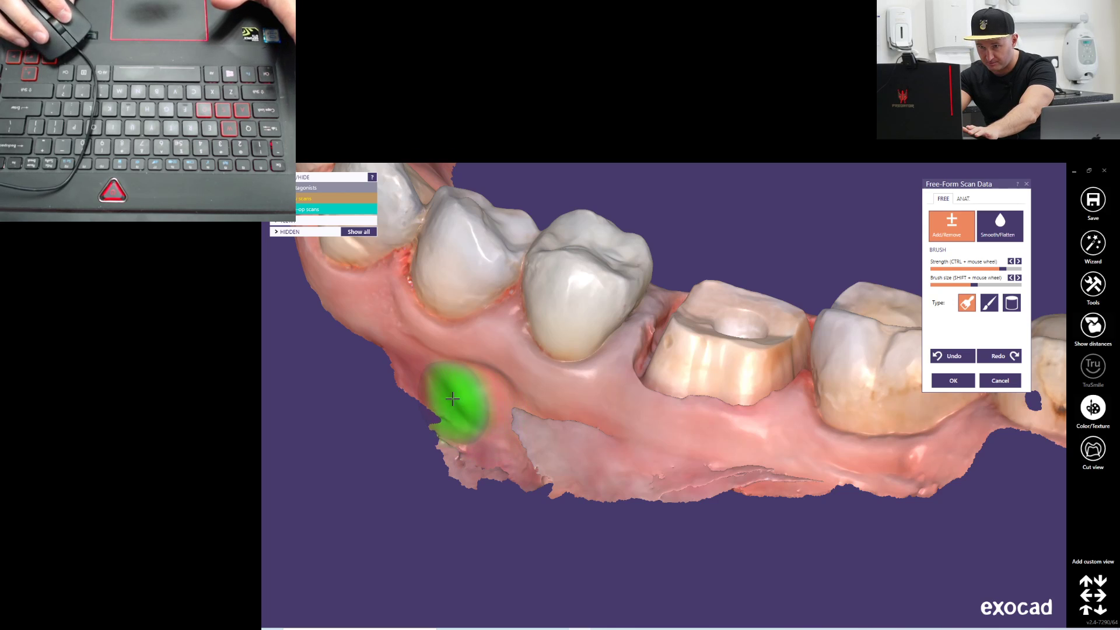
{"action": "key", "text": "ctrl"}
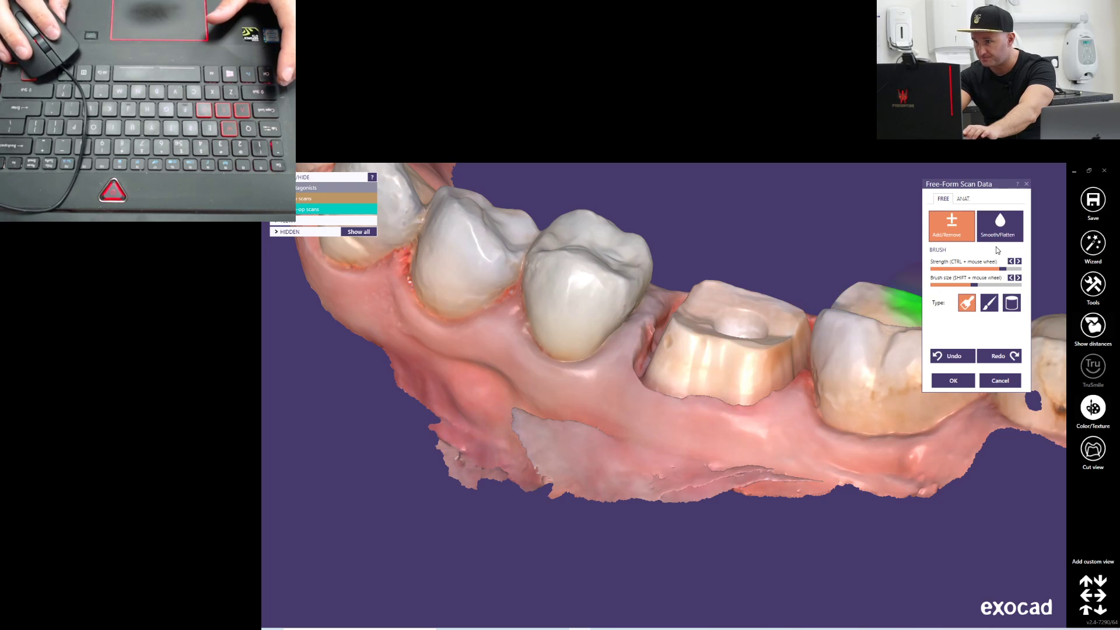
{"action": "left_click", "coordinate": [999, 227]}
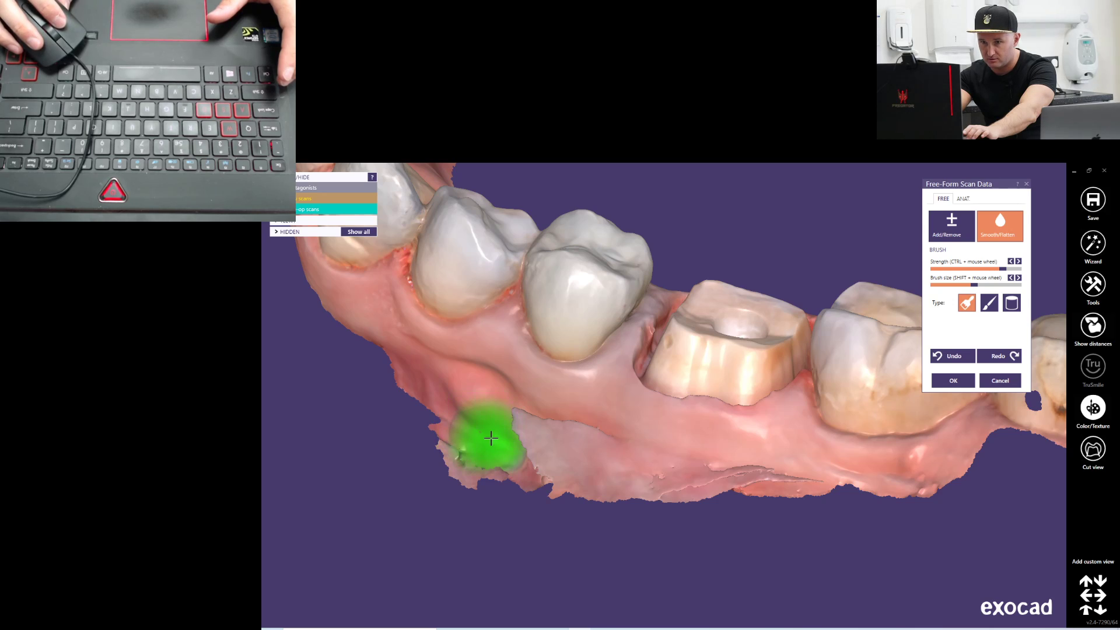
{"action": "right_click_drag", "start_coordinate": [466, 450], "coordinate": [529, 471]}
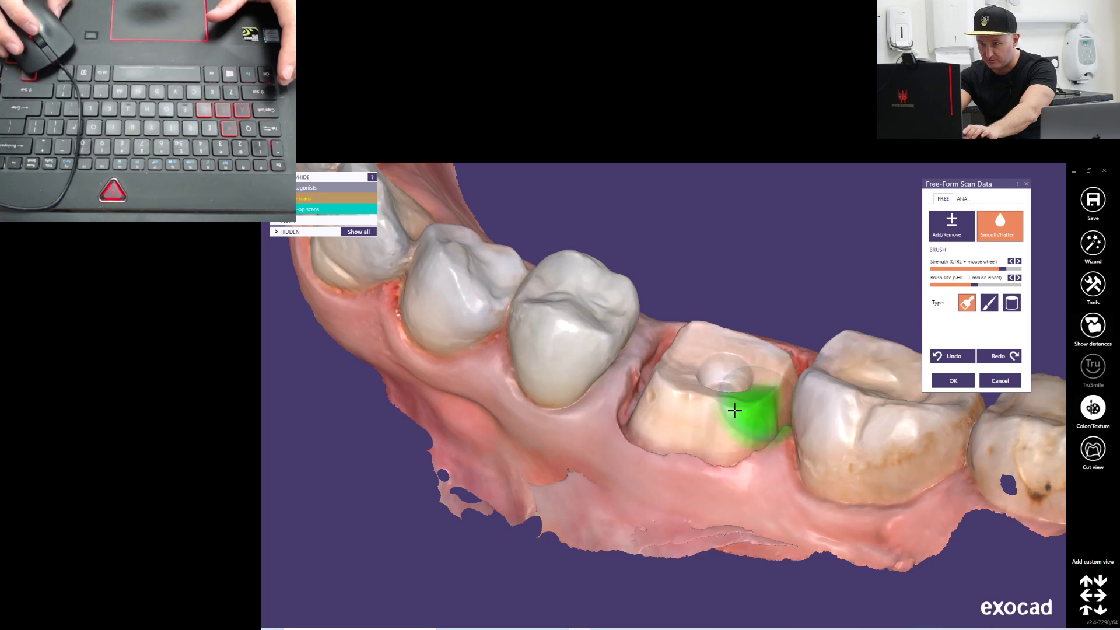
Smooth the gingival irregularity between the premolar and the tooth 36 preparation using a smaller, weaker brush, and accept the free-form changes
{"action": "scroll", "coordinate": [600, 400], "scroll_direction": "up", "scroll_amount": 6}
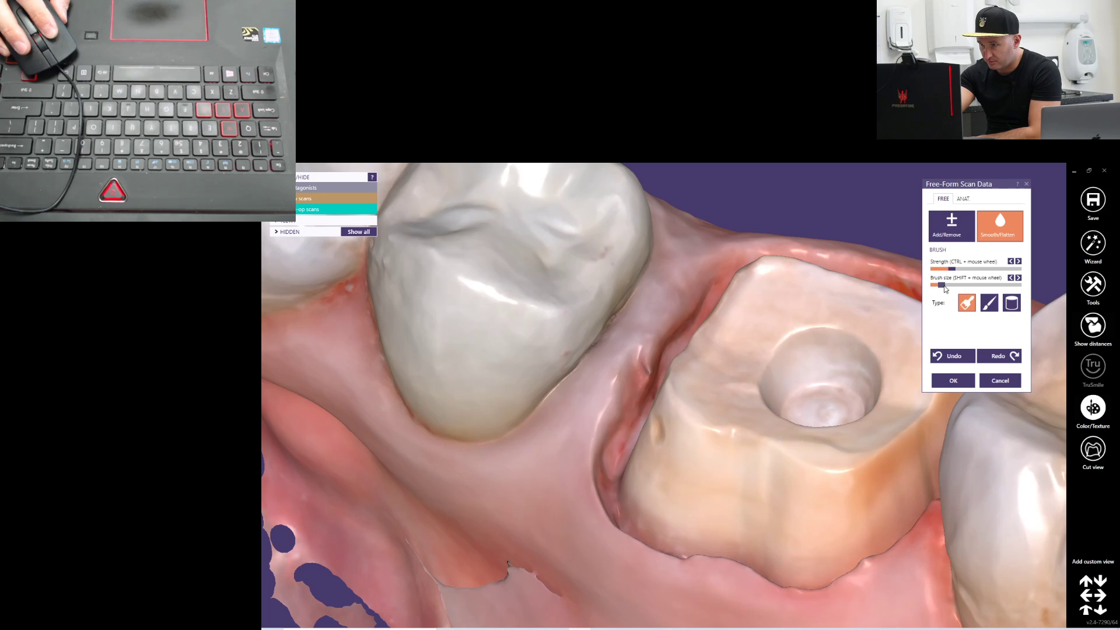
{"action": "mouse_move", "coordinate": [881, 319]}
{"action": "right_mouse_down"}
{"action": "mouse_move", "coordinate": [871, 333]}
{"action": "mouse_move", "coordinate": [855, 326]}
{"action": "right_mouse_up"}
{"action": "scroll", "coordinate": [578, 383], "scroll_direction": "up", "scroll_amount": 4}
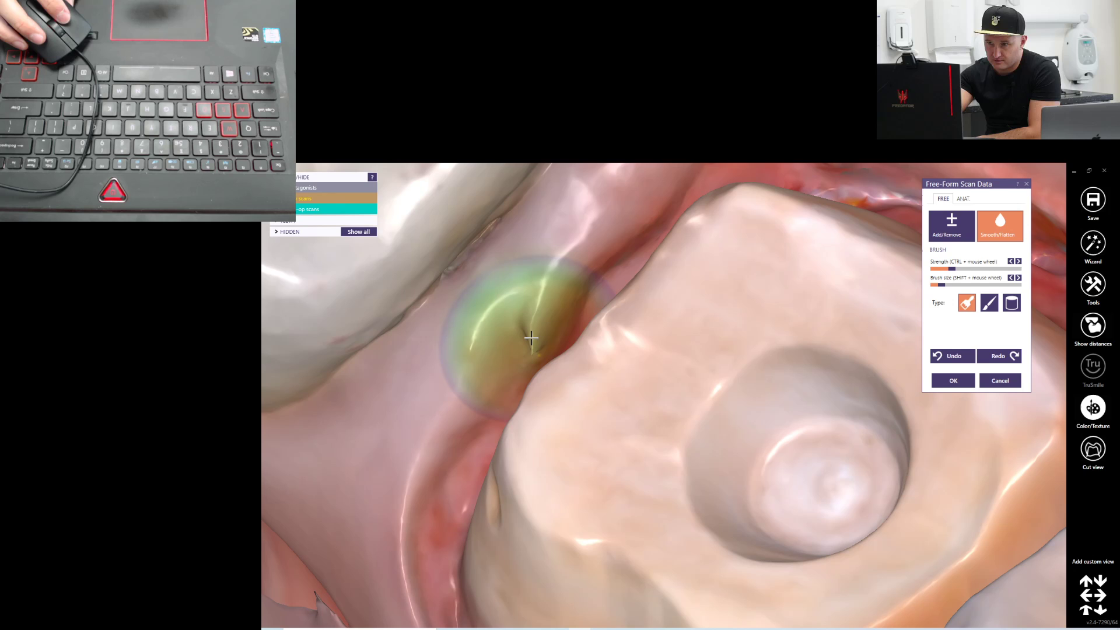
{"action": "mouse_move", "coordinate": [532, 337]}
{"action": "right_mouse_down"}
{"action": "mouse_move", "coordinate": [603, 328]}
{"action": "mouse_move", "coordinate": [560, 341]}
{"action": "mouse_move", "coordinate": [530, 295]}
{"action": "mouse_move", "coordinate": [522, 325]}
{"action": "mouse_move", "coordinate": [564, 351]}
{"action": "mouse_move", "coordinate": [561, 361]}
{"action": "right_mouse_up"}
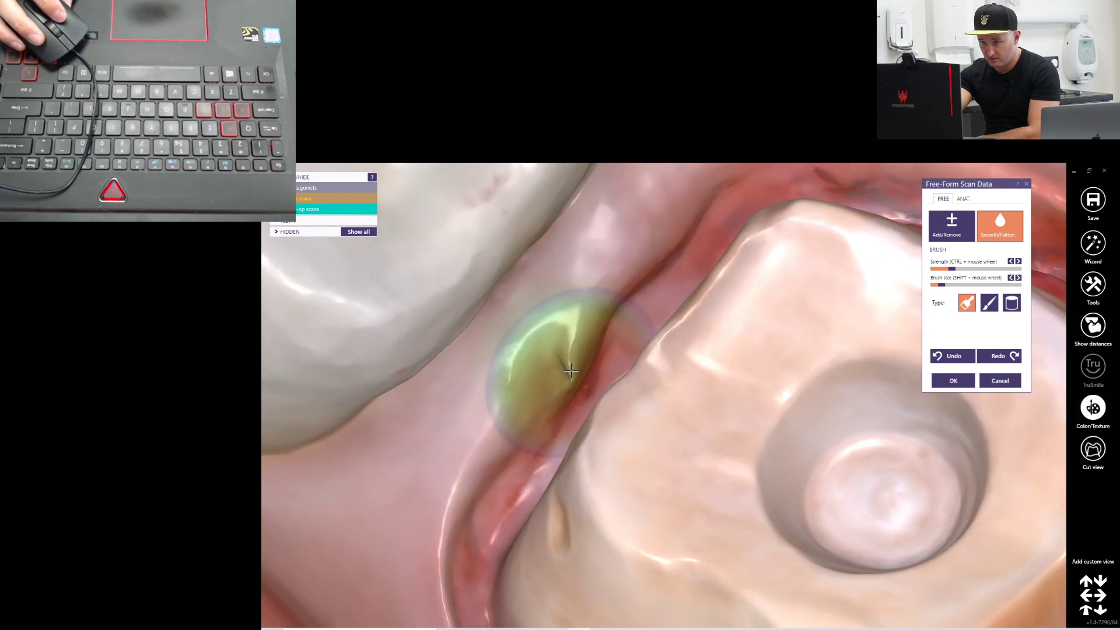
{"action": "left_click_drag", "start_coordinate": [568, 366], "coordinate": [556, 374]}
{"action": "scroll", "coordinate": [555, 381], "scroll_direction": "down", "scroll_amount": 3}
{"action": "right_click_drag", "start_coordinate": [555, 400], "coordinate": [550, 407]}
{"action": "scroll", "coordinate": [601, 467], "scroll_direction": "down", "scroll_amount": 3}
{"action": "scroll", "coordinate": [613, 466], "scroll_direction": "down", "scroll_amount": 3}
{"action": "right_click_drag", "start_coordinate": [646, 465], "coordinate": [649, 464]}
{"action": "middle_click_drag", "start_coordinate": [781, 322], "coordinate": [669, 310]}
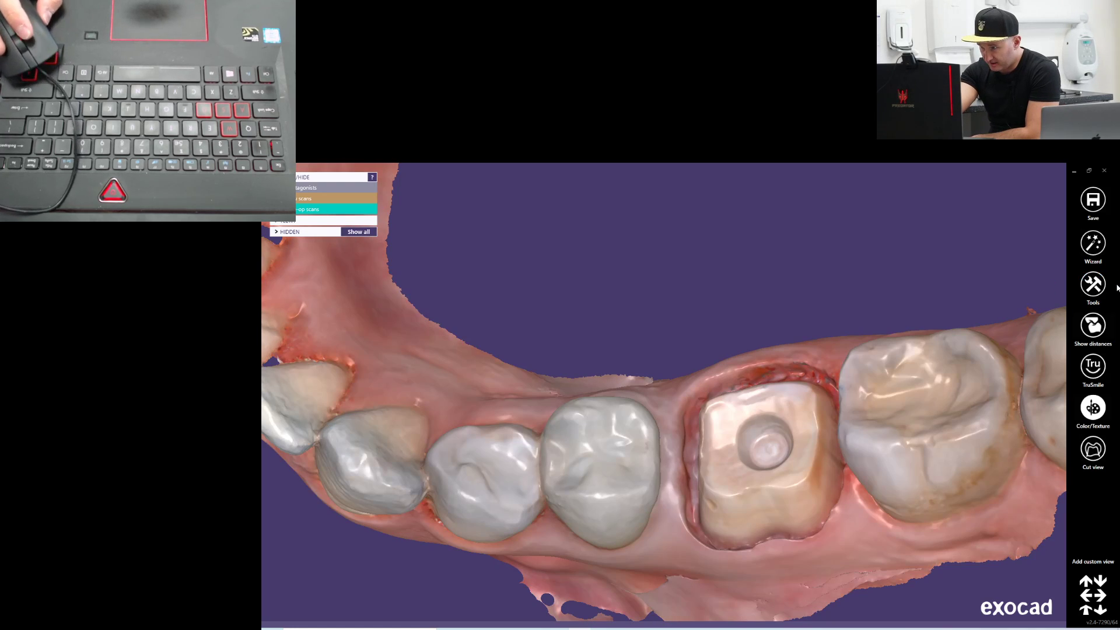
Return to the wizard's 3D data editor and hide the antagonist scan
{"action": "left_click", "coordinate": [1096, 250]}
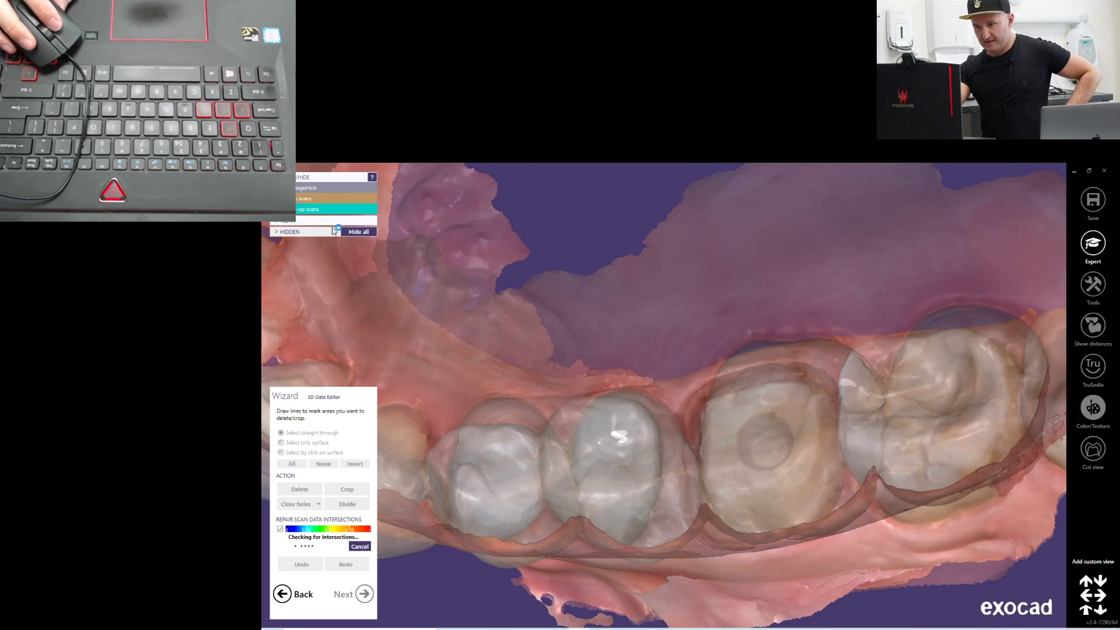
{"action": "right_click_drag", "start_coordinate": [604, 372], "coordinate": [604, 375]}
{"action": "left_click", "coordinate": [301, 189]}
{"action": "right_click_drag", "start_coordinate": [548, 225], "coordinate": [607, 286]}
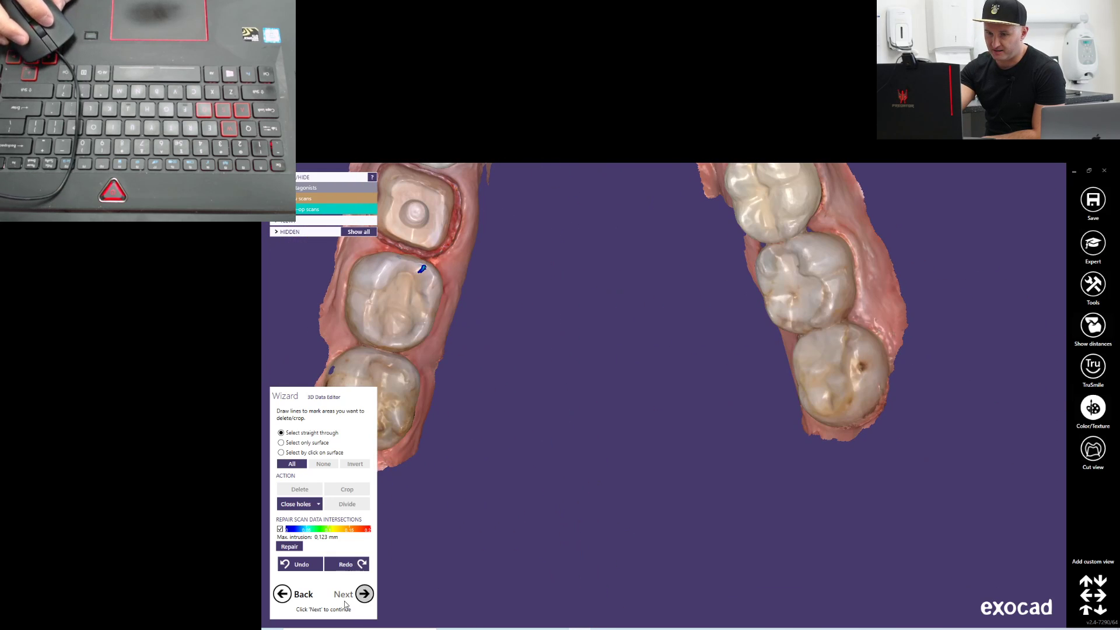
Continue to margin line detection without modifying the scan data, and switch tooth 36 to automatic detection
{"action": "left_click", "coordinate": [366, 596]}
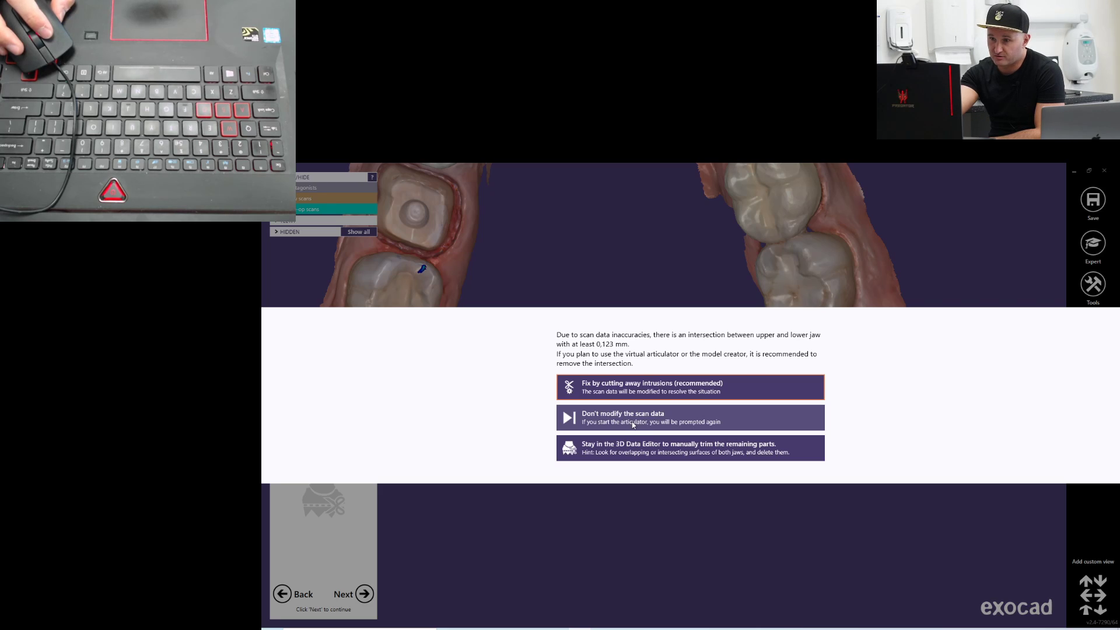
{"action": "left_click", "coordinate": [652, 425]}
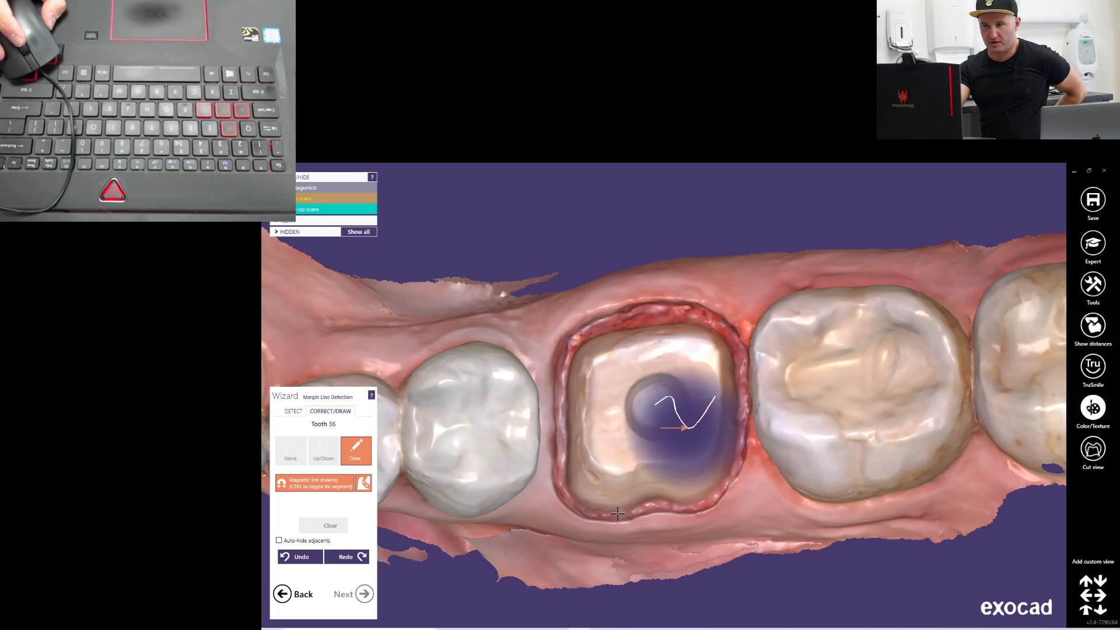
{"action": "left_click", "coordinate": [289, 411]}
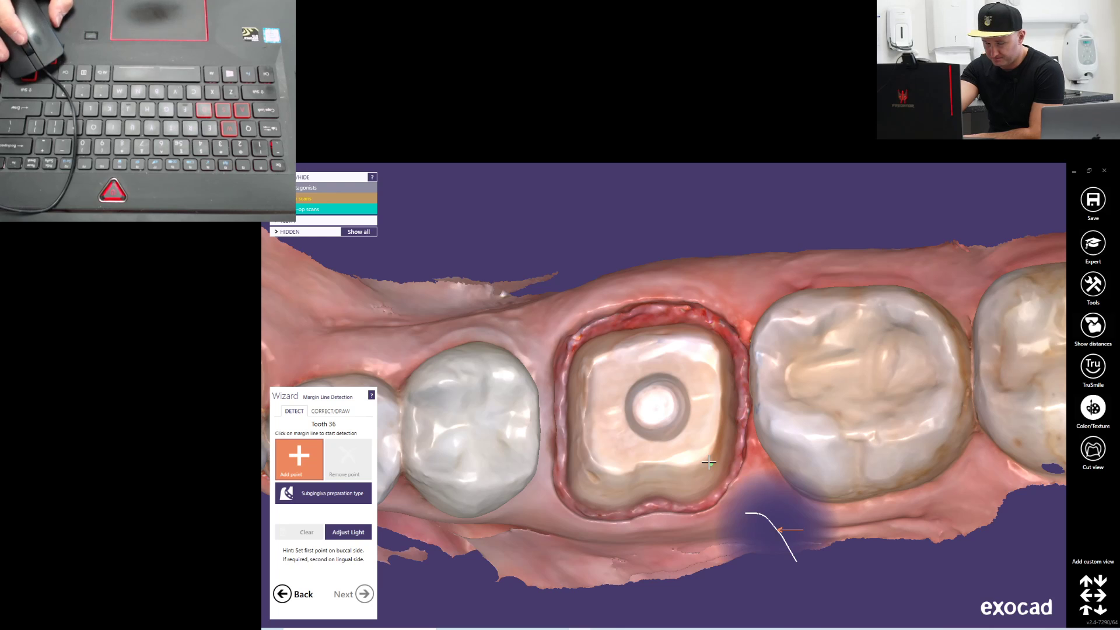
Examine the tooth 36 preparation margin from the occlusal and buccal sides for a detection starting point
{"action": "right_click_drag", "start_coordinate": [661, 458], "coordinate": [671, 429]}
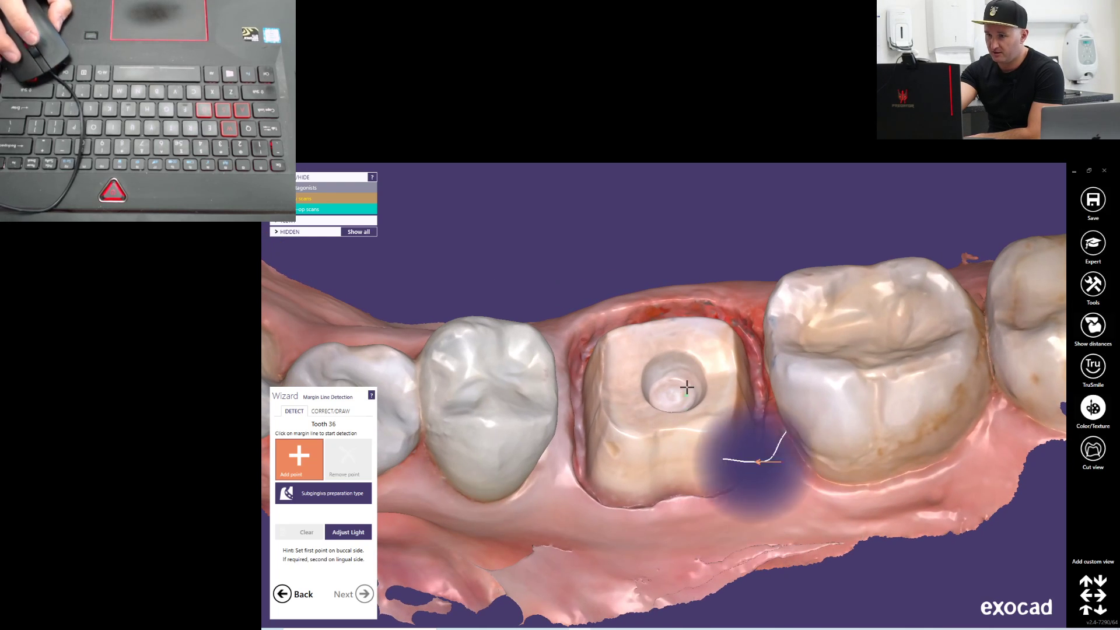
{"action": "right_click_drag", "start_coordinate": [731, 400], "coordinate": [728, 387]}
{"action": "scroll", "coordinate": [644, 415], "scroll_direction": "up", "scroll_amount": 4}
{"action": "scroll", "coordinate": [646, 418], "scroll_direction": "down", "scroll_amount": 6}
{"action": "scroll", "coordinate": [647, 417], "scroll_direction": "down", "scroll_amount": 3}
{"action": "middle_click_drag", "start_coordinate": [653, 365], "coordinate": [633, 445]}
{"action": "right_click_drag", "start_coordinate": [632, 446], "coordinate": [633, 433]}
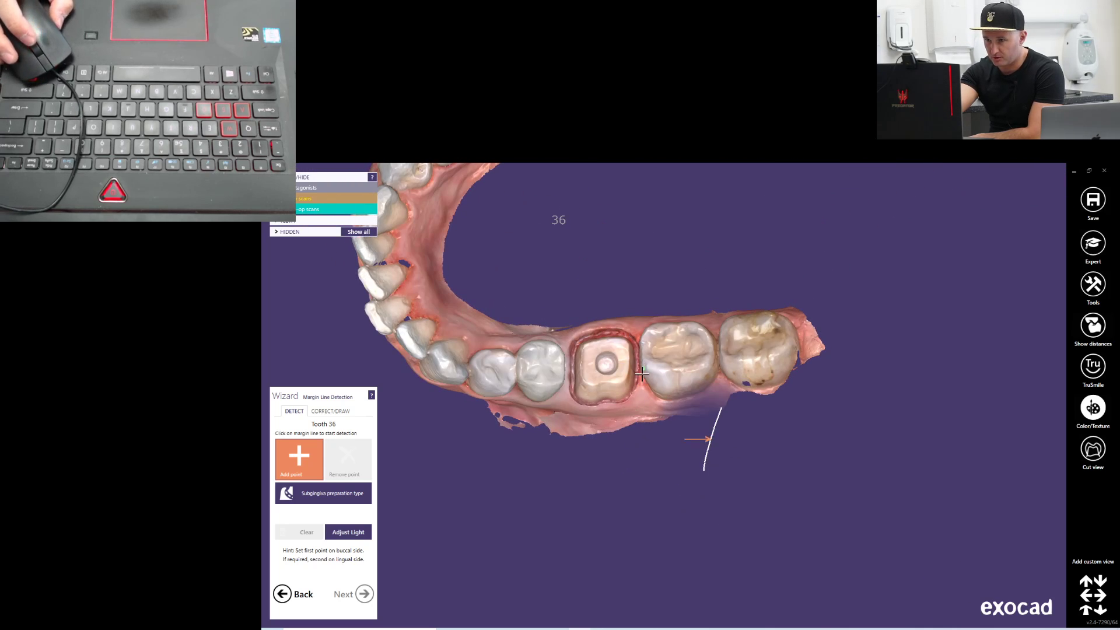
{"action": "scroll", "coordinate": [642, 372], "scroll_direction": "up", "scroll_amount": 3}
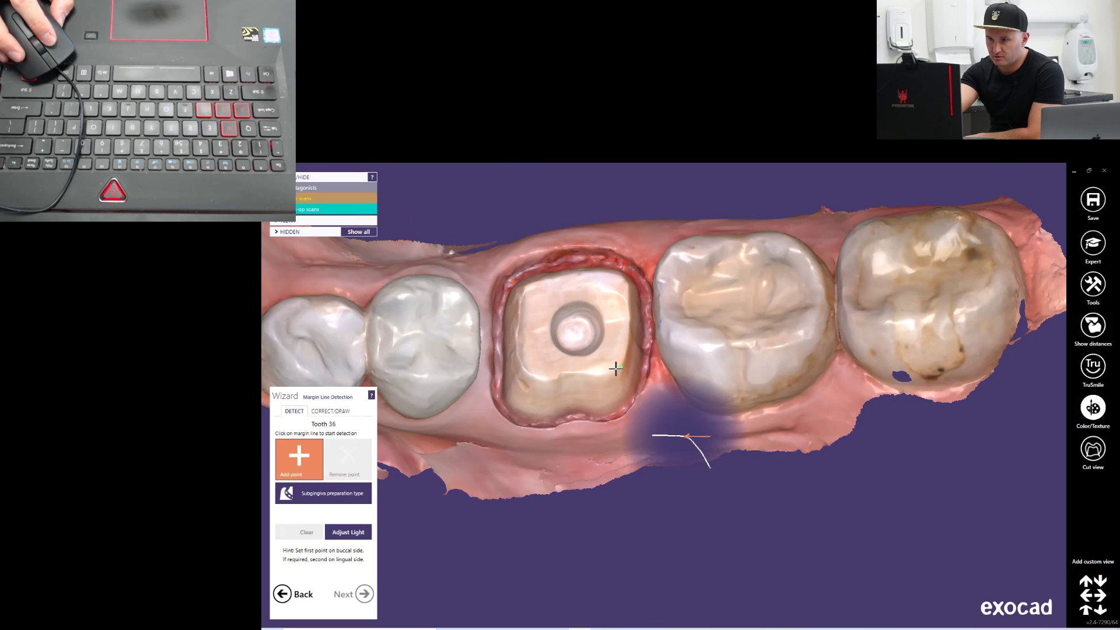
Detect tooth 36's margin line by setting two points on the distal end of the preparation's occlusal edge
{"action": "left_click", "coordinate": [618, 368]}
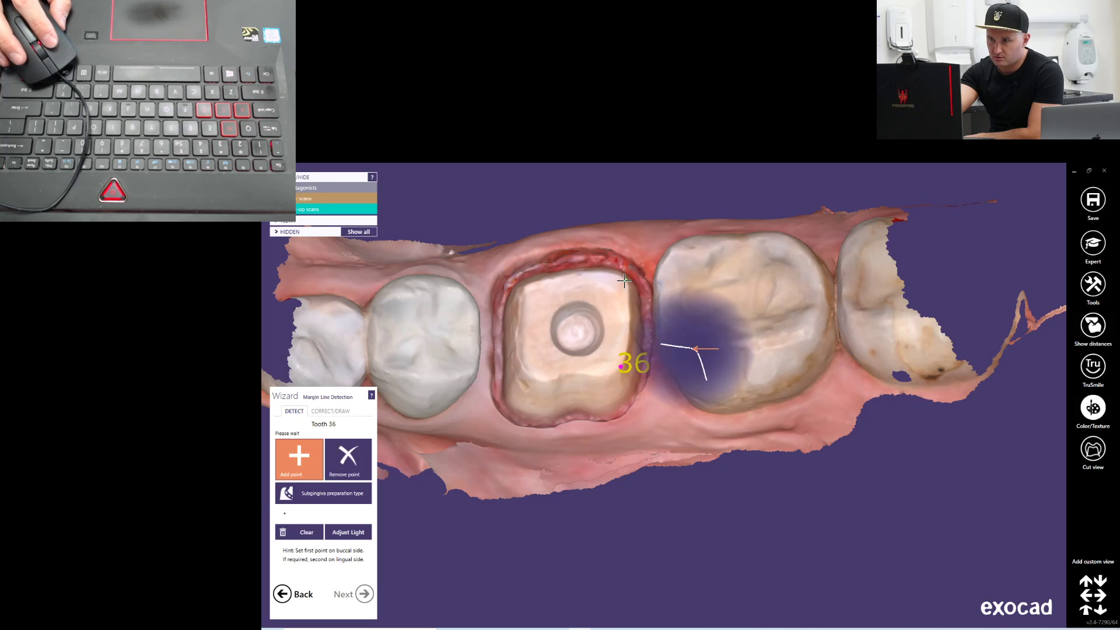
{"action": "left_click", "coordinate": [620, 279]}
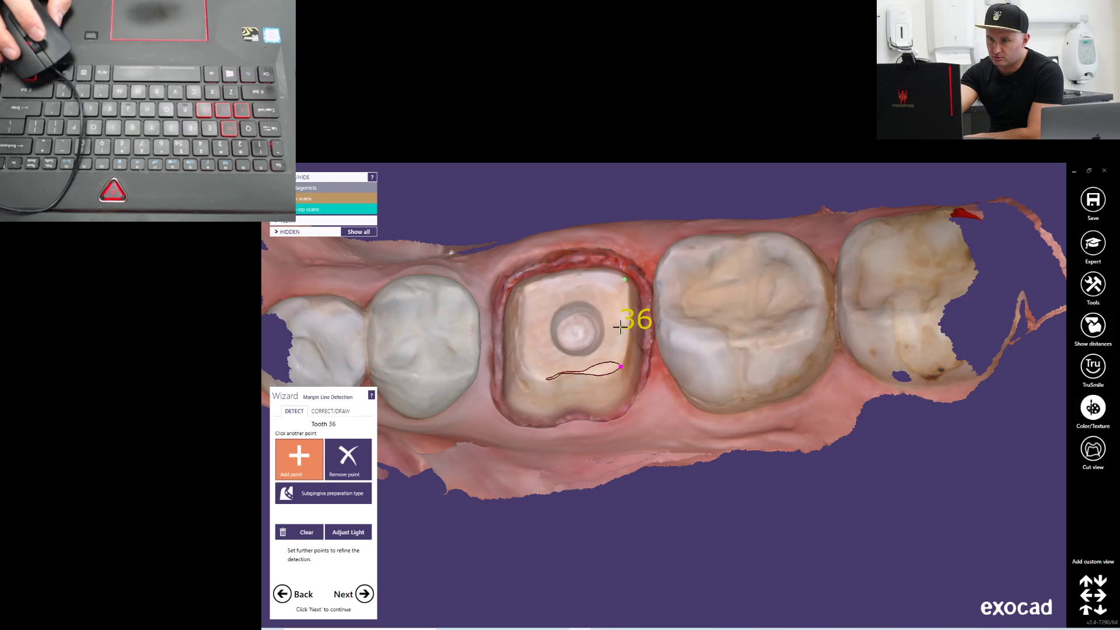
{"action": "right_click_drag", "start_coordinate": [567, 415], "coordinate": [563, 423]}
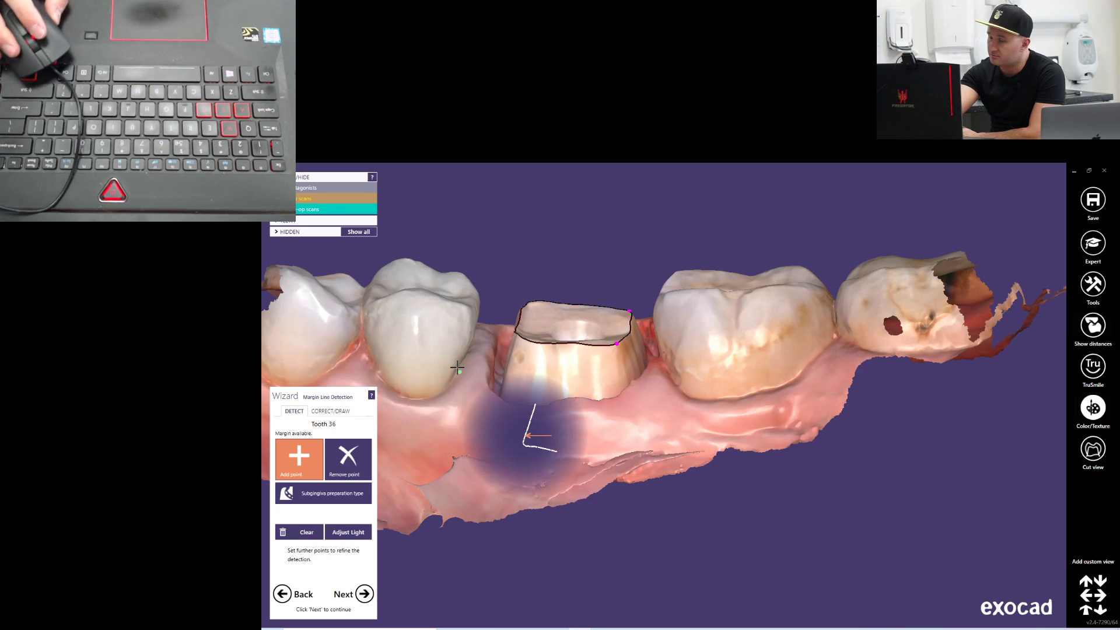
{"action": "right_click_drag", "start_coordinate": [546, 387], "coordinate": [544, 391]}
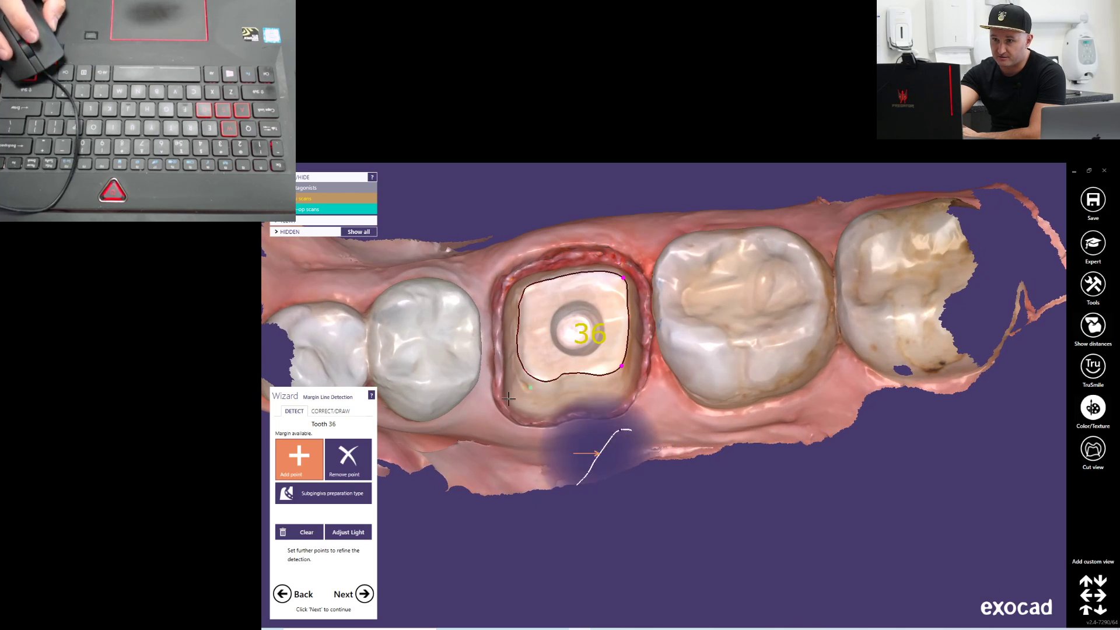
Switch to manual margin correction and pull the buccal section of the line down to the preparation margin toward the distobuccal corner
{"action": "left_click", "coordinate": [342, 412]}
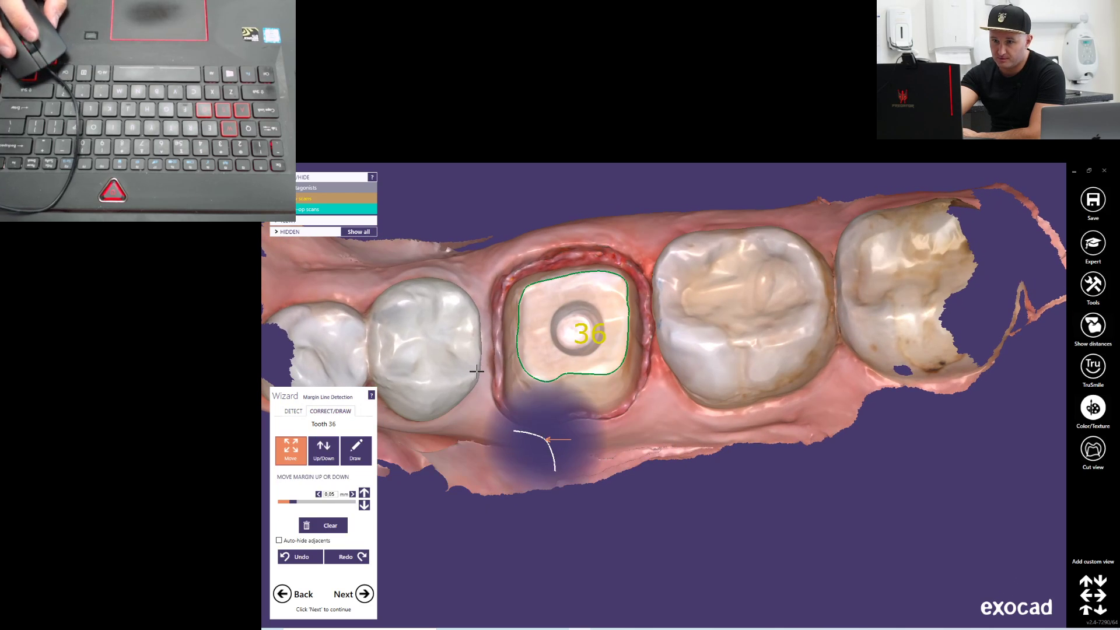
{"action": "scroll", "coordinate": [606, 445], "scroll_direction": "up", "scroll_amount": 5}
{"action": "middle_click_drag", "start_coordinate": [560, 429], "coordinate": [584, 545]}
{"action": "right_click_drag", "start_coordinate": [584, 546], "coordinate": [513, 320]}
{"action": "right_click_drag", "start_coordinate": [519, 382], "coordinate": [545, 413]}
{"action": "left_click_drag", "start_coordinate": [501, 348], "coordinate": [514, 478]}
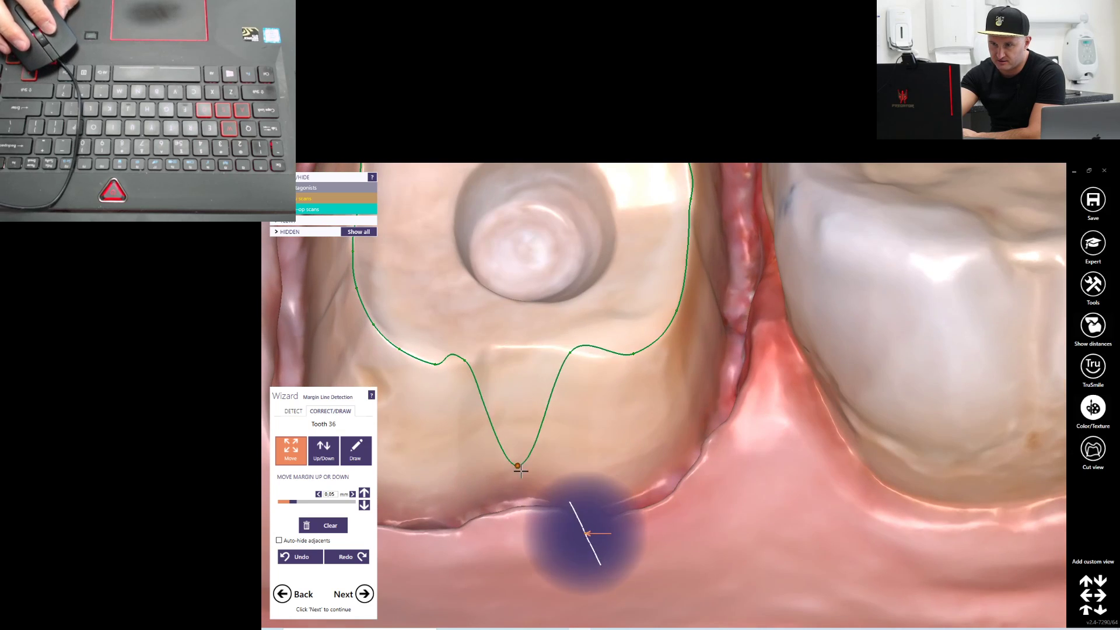
{"action": "mouse_move", "coordinate": [572, 354]}
{"action": "left_mouse_down"}
{"action": "mouse_move", "coordinate": [644, 380]}
{"action": "mouse_move", "coordinate": [671, 469]}
{"action": "left_mouse_up"}
{"action": "middle_click_drag", "start_coordinate": [534, 415], "coordinate": [635, 362]}
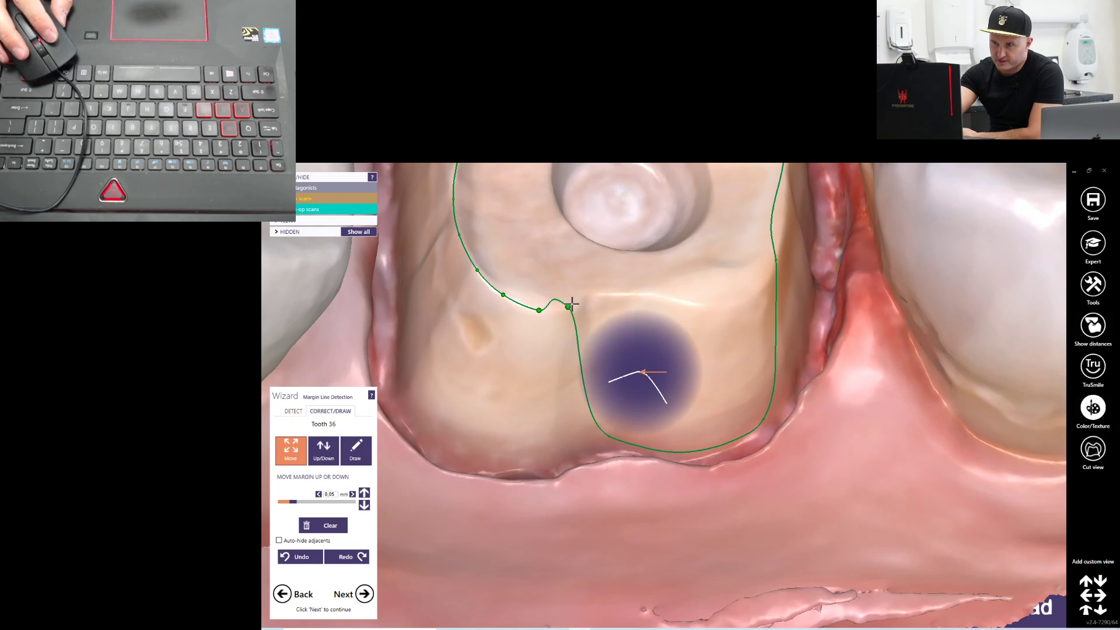
Move the margin line at the mesiobuccal corner and adjoining mesial side down to the preparation margin
{"action": "left_click_drag", "start_coordinate": [570, 307], "coordinate": [472, 456]}
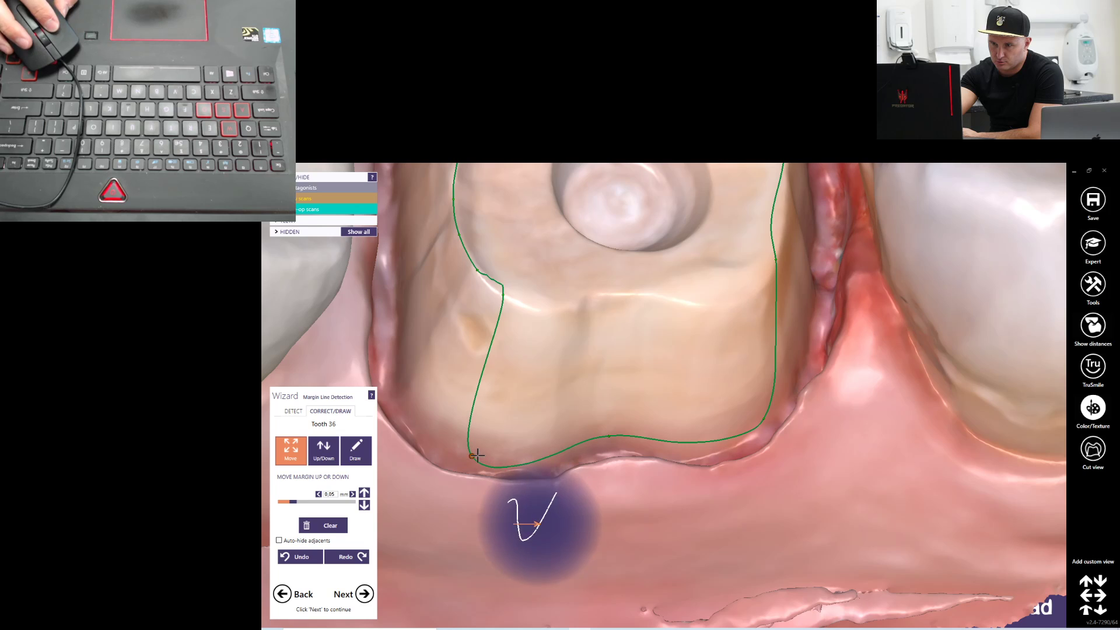
{"action": "left_click_drag", "start_coordinate": [477, 278], "coordinate": [404, 340]}
{"action": "middle_click_drag", "start_coordinate": [530, 363], "coordinate": [455, 374]}
{"action": "right_click_drag", "start_coordinate": [455, 374], "coordinate": [417, 374]}
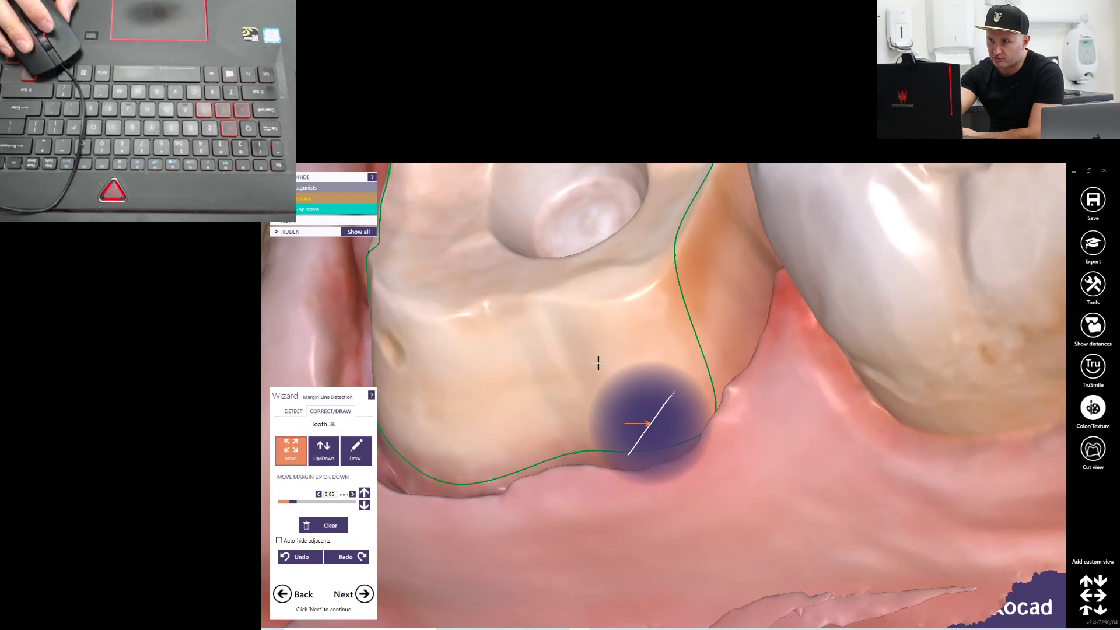
Pull the distal section of the margin line near the distobuccal corner outward onto the preparation margin
{"action": "mouse_move", "coordinate": [702, 292]}
{"action": "right_mouse_down"}
{"action": "mouse_move", "coordinate": [703, 330]}
{"action": "mouse_move", "coordinate": [704, 302]}
{"action": "right_mouse_up"}
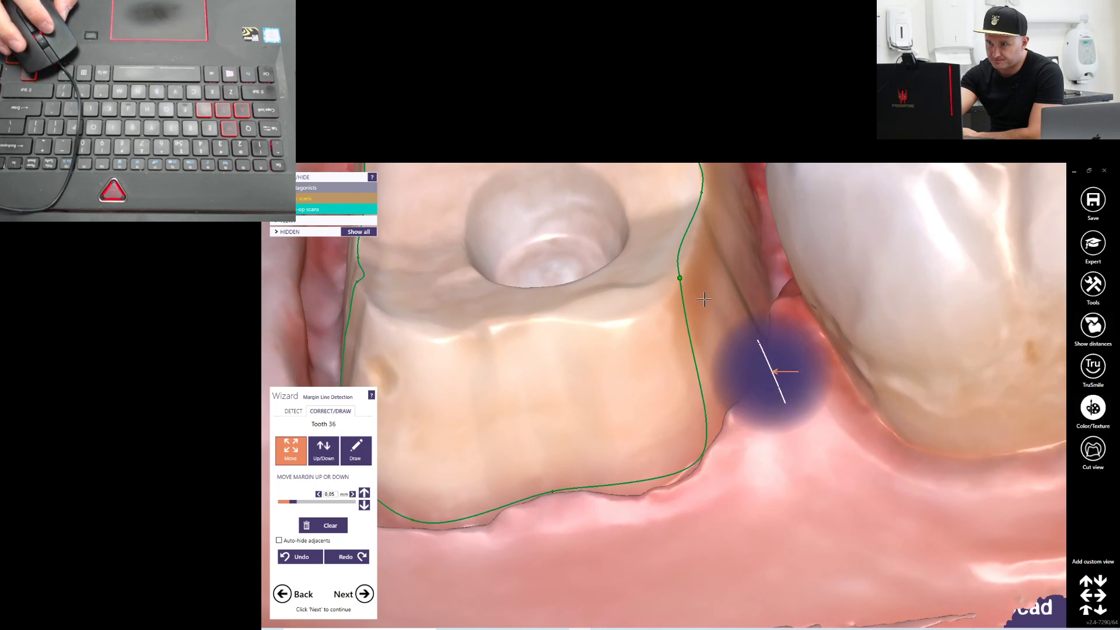
{"action": "left_click_drag", "start_coordinate": [678, 282], "coordinate": [750, 320]}
{"action": "middle_click_drag", "start_coordinate": [562, 357], "coordinate": [655, 330]}
{"action": "right_click_drag", "start_coordinate": [643, 322], "coordinate": [584, 322]}
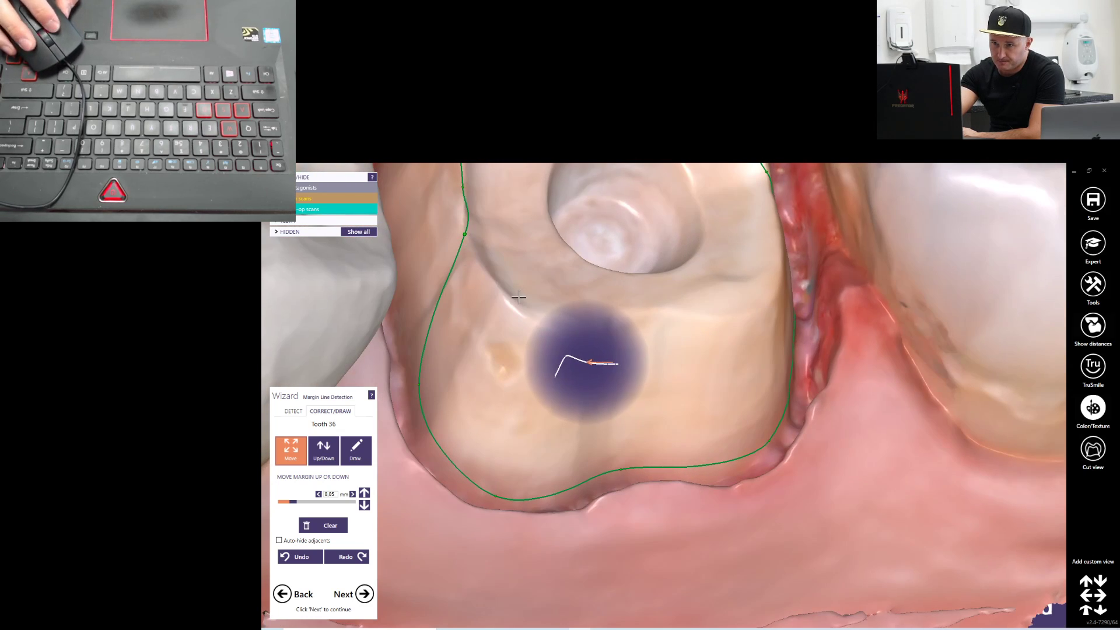
Correct the mesial side of the margin line and bring its point out to the mesiolingual corner of the preparation
{"action": "middle_click_drag", "start_coordinate": [552, 318], "coordinate": [607, 393]}
{"action": "right_click_drag", "start_coordinate": [607, 393], "coordinate": [558, 357]}
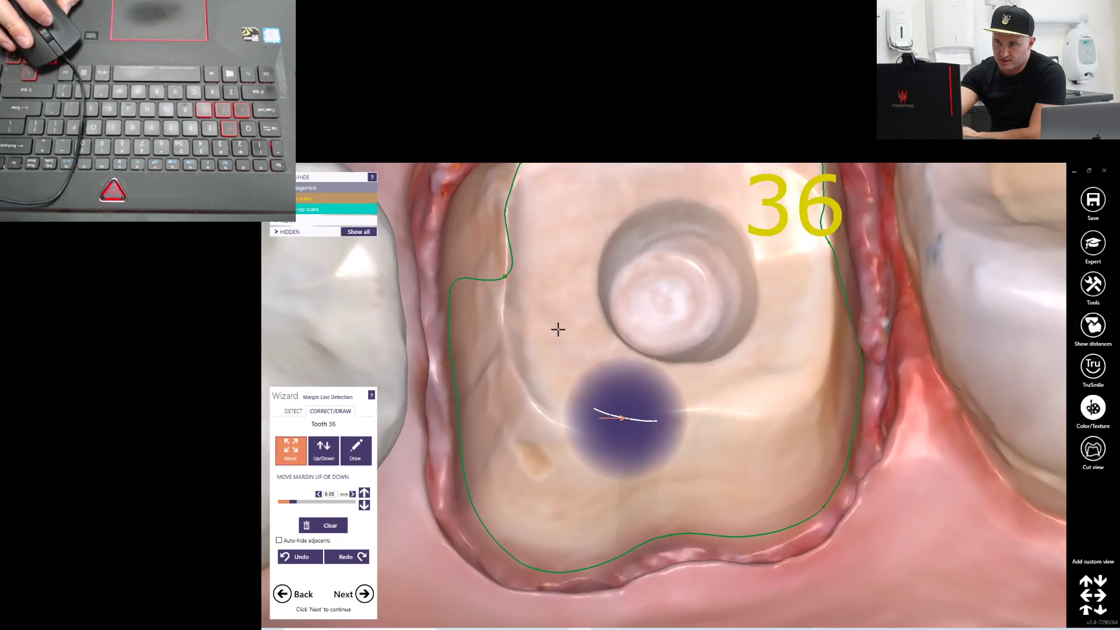
{"action": "middle_click_drag", "start_coordinate": [558, 315], "coordinate": [566, 380]}
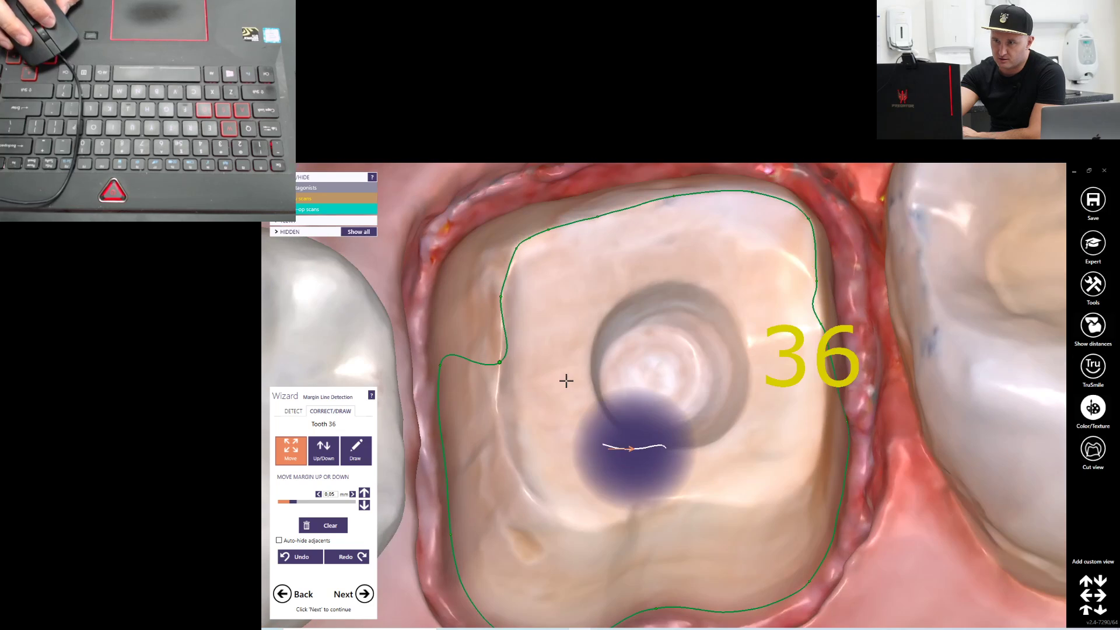
{"action": "double_click", "coordinate": [505, 365]}
{"action": "right_click_drag", "start_coordinate": [548, 321], "coordinate": [552, 335]}
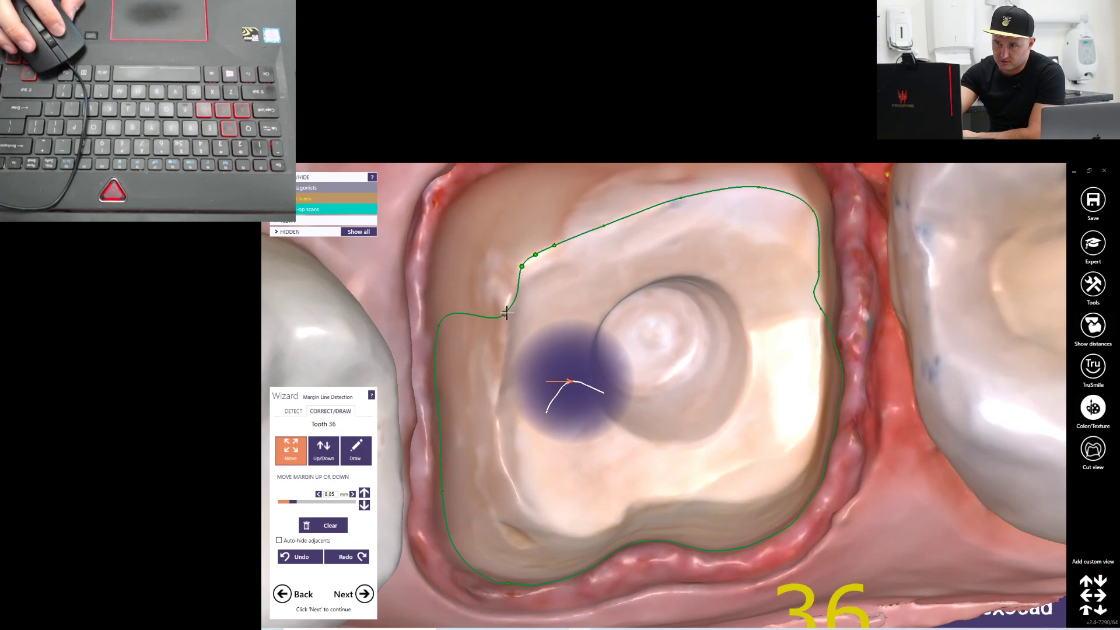
{"action": "left_click_drag", "start_coordinate": [523, 267], "coordinate": [461, 213]}
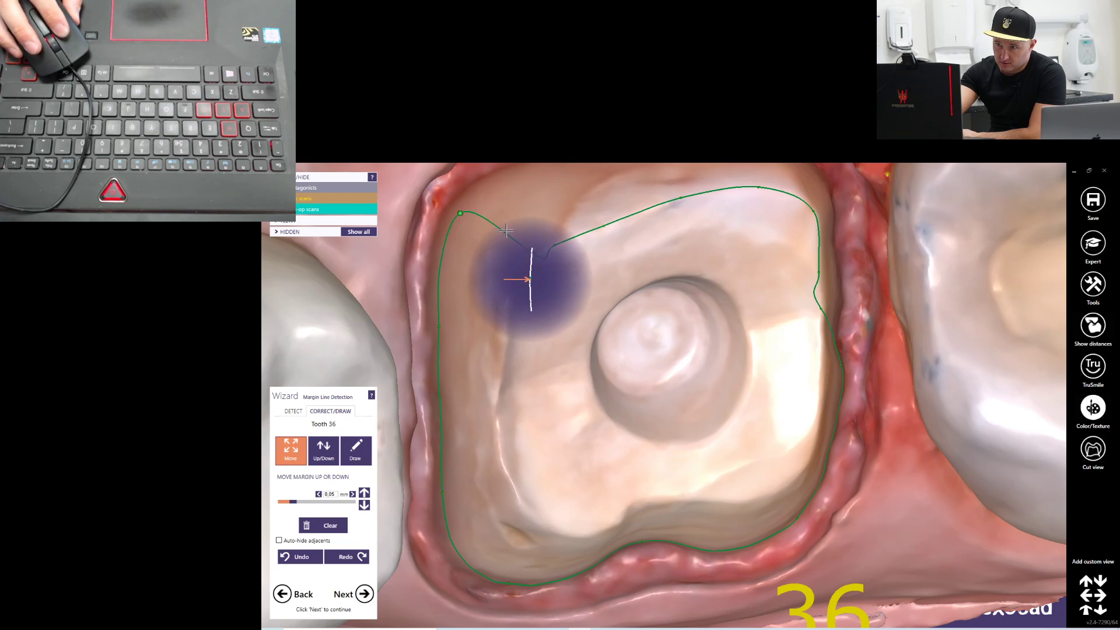
Reposition the lingual margin points from the occlusal edge down to the preparation margin beside the gingiva
{"action": "right_click_drag", "start_coordinate": [536, 257], "coordinate": [597, 304]}
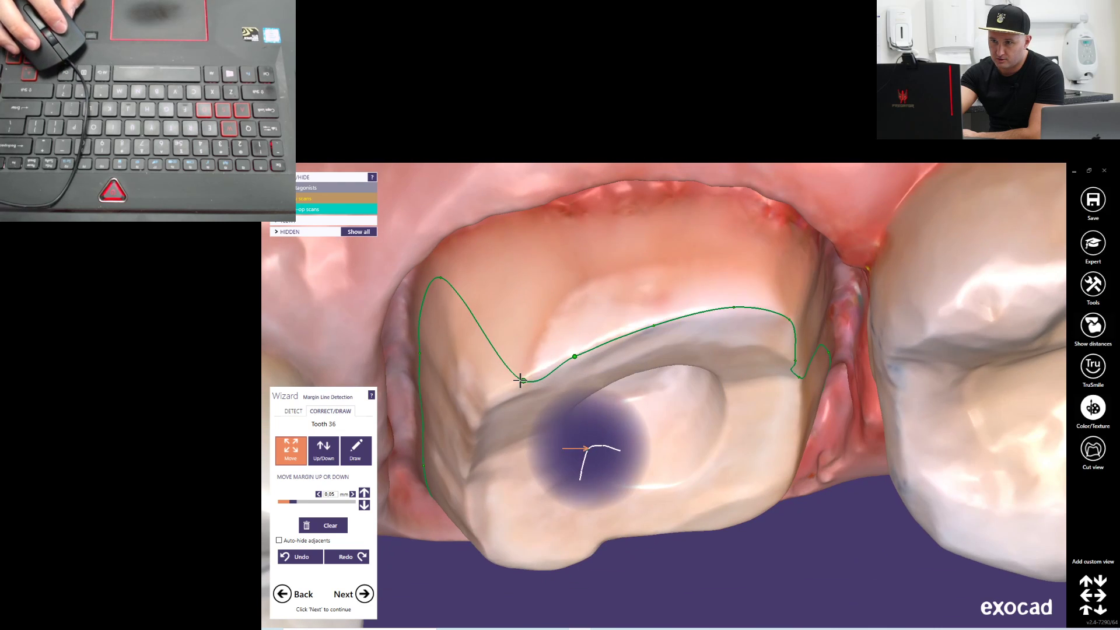
{"action": "left_click_drag", "start_coordinate": [524, 234], "coordinate": [523, 232]}
{"action": "left_click_drag", "start_coordinate": [441, 277], "coordinate": [438, 265]}
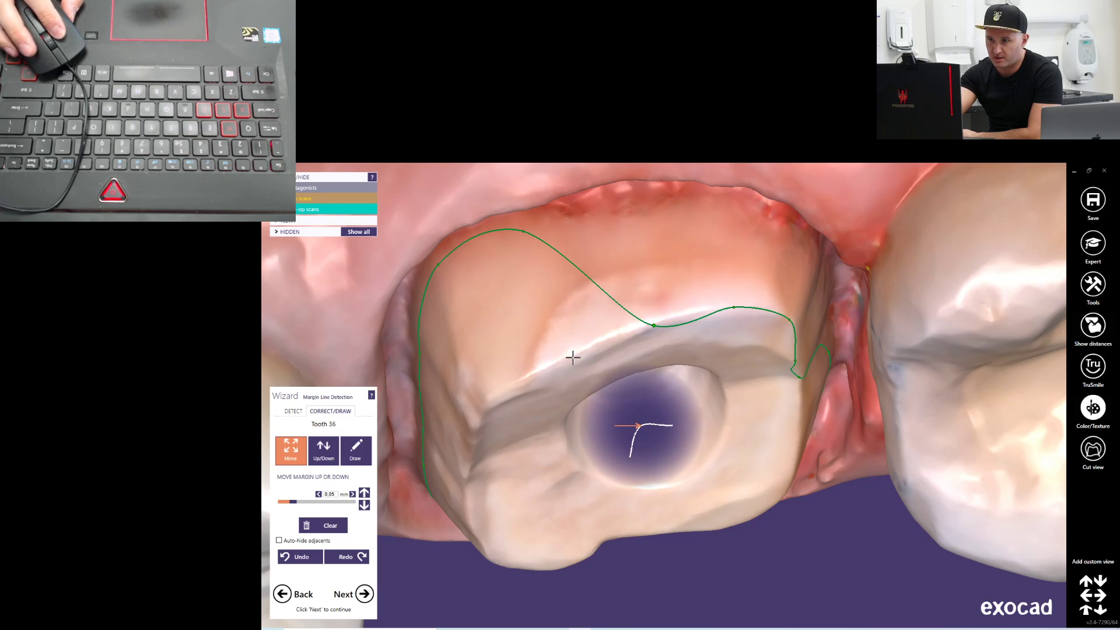
{"action": "left_click_drag", "start_coordinate": [654, 325], "coordinate": [625, 223]}
{"action": "right_click_drag", "start_coordinate": [694, 306], "coordinate": [704, 306]}
{"action": "left_click_drag", "start_coordinate": [660, 339], "coordinate": [694, 250]}
Move the distolingual and distal margin points outward so the line follows the distal preparation margin
{"action": "right_click_drag", "start_coordinate": [628, 315], "coordinate": [827, 321]}
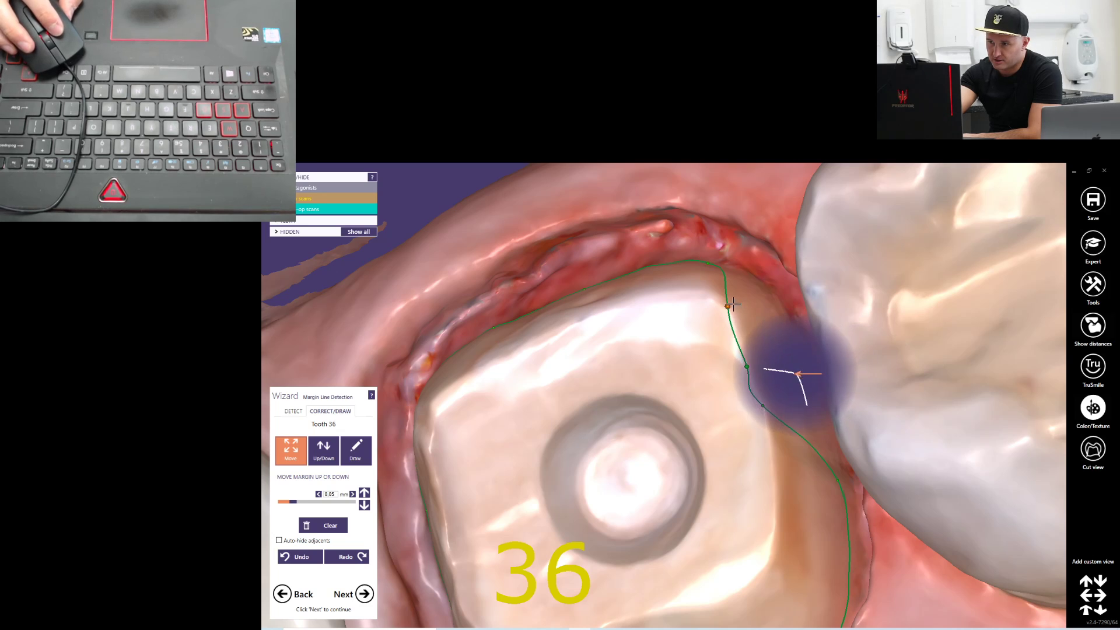
{"action": "left_click_drag", "start_coordinate": [730, 305], "coordinate": [773, 303]}
{"action": "left_click_drag", "start_coordinate": [747, 366], "coordinate": [816, 392]}
{"action": "right_click_drag", "start_coordinate": [736, 409], "coordinate": [752, 321]}
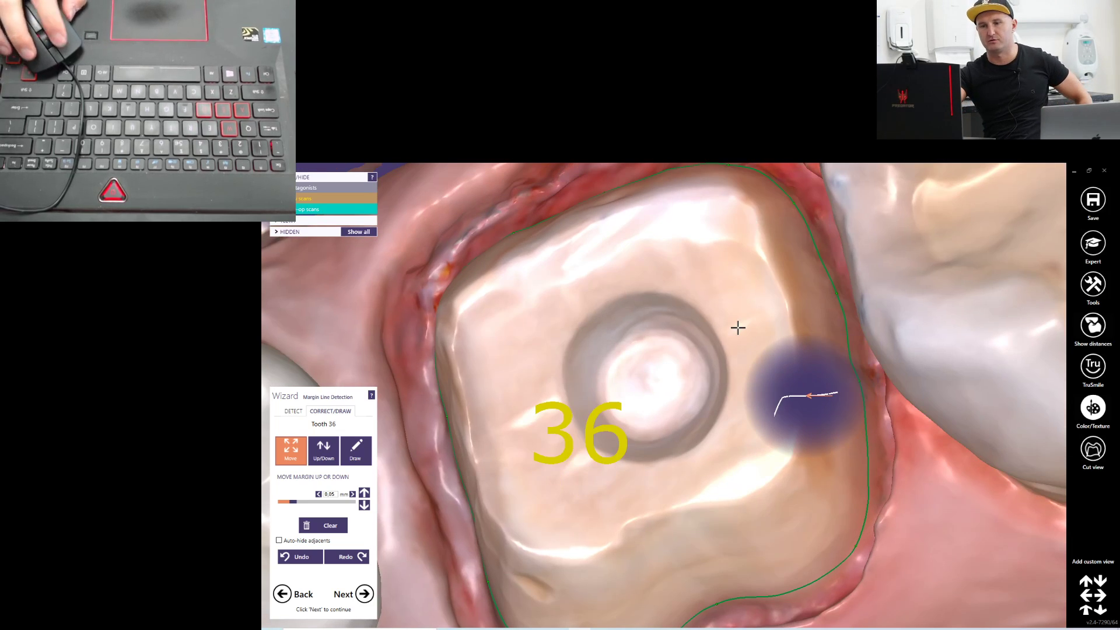
Fine-tune the margin line at the mesiobuccal, mesiolingual and distolingual corners of the tooth 36 preparation
{"action": "right_click_drag", "start_coordinate": [689, 352], "coordinate": [668, 414]}
{"action": "scroll", "coordinate": [701, 392], "scroll_direction": "down", "scroll_amount": 5}
{"action": "scroll", "coordinate": [577, 490], "scroll_direction": "up", "scroll_amount": 4}
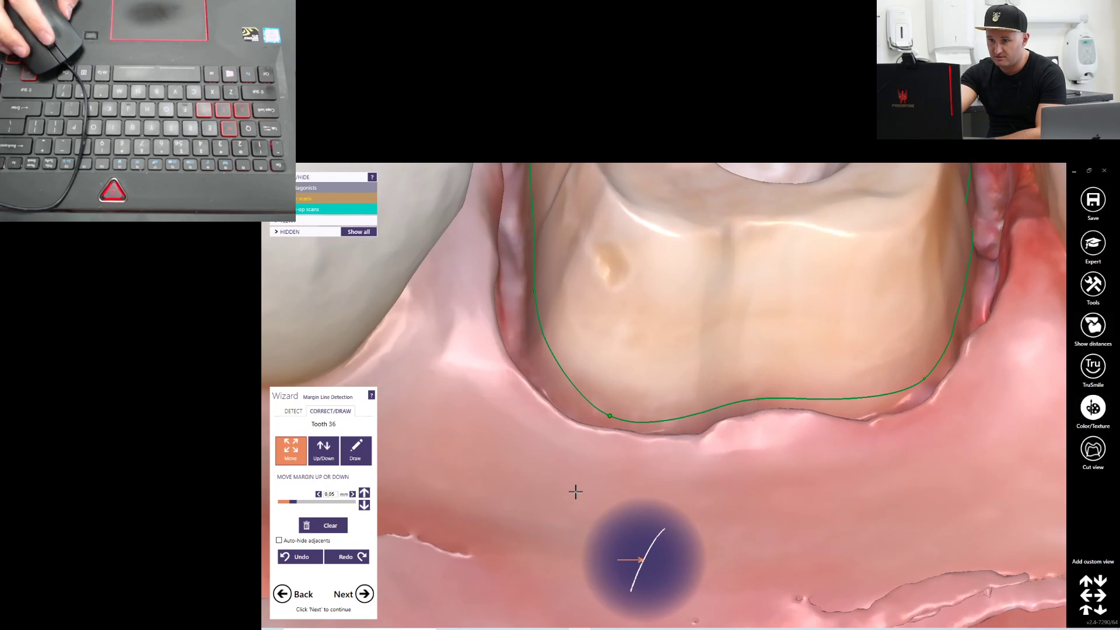
{"action": "left_click_drag", "start_coordinate": [537, 299], "coordinate": [534, 342]}
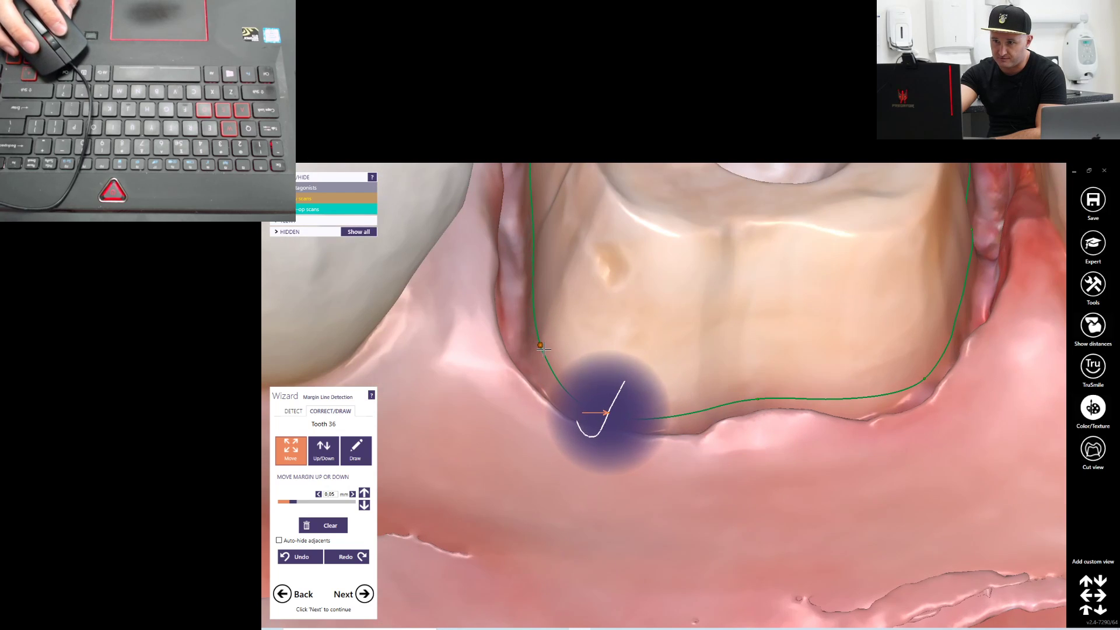
{"action": "right_click_drag", "start_coordinate": [668, 461], "coordinate": [663, 465]}
{"action": "right_click_drag", "start_coordinate": [823, 345], "coordinate": [700, 333]}
{"action": "right_click_drag", "start_coordinate": [648, 286], "coordinate": [665, 315]}
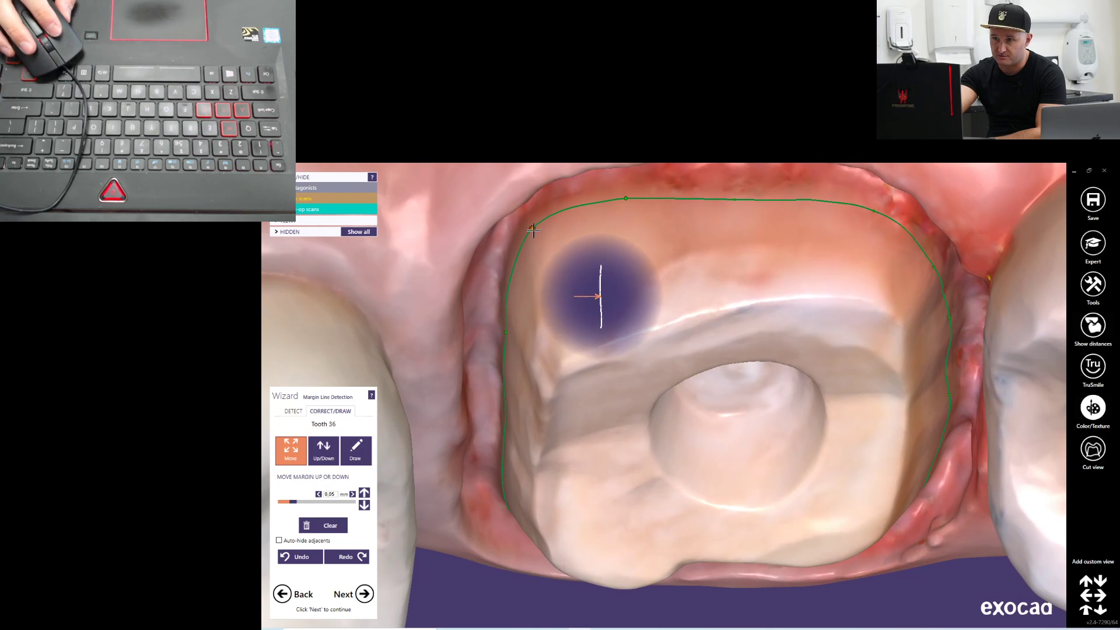
{"action": "right_click_drag", "start_coordinate": [857, 272], "coordinate": [742, 250]}
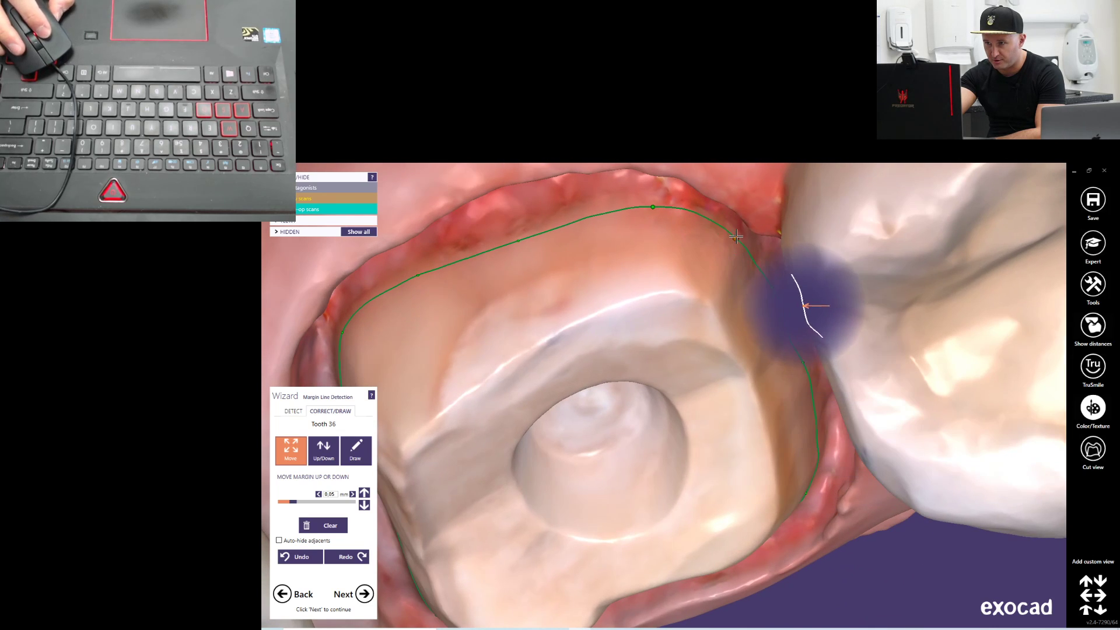
Inspect the corrected margin line around the whole tooth 36 preparation from lingual and occlusal views
{"action": "scroll", "coordinate": [695, 275], "scroll_direction": "down", "scroll_amount": 8}
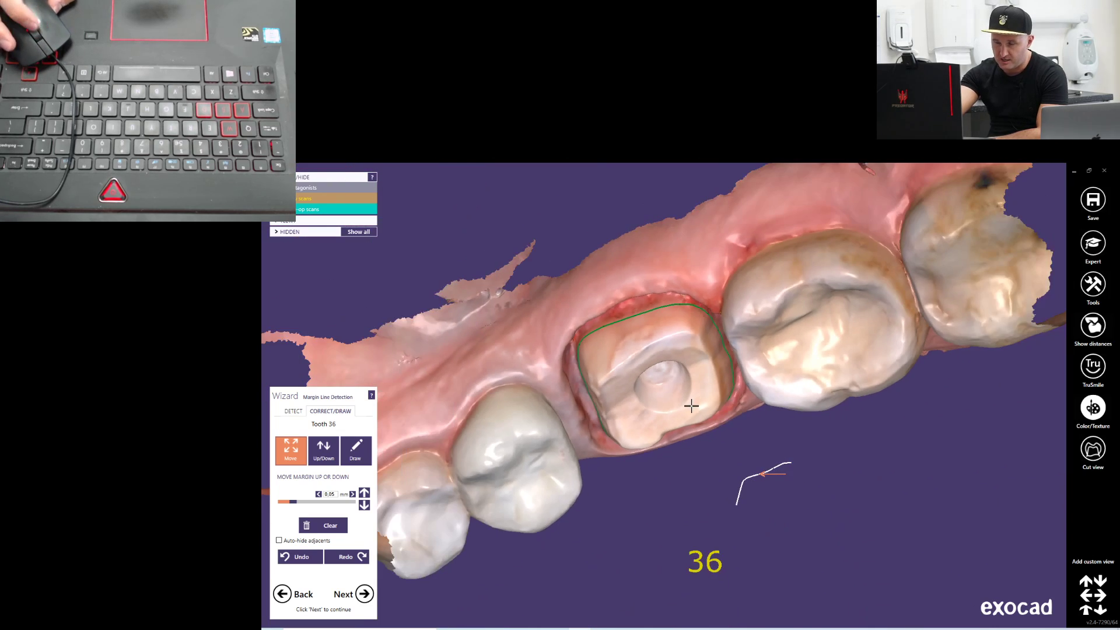
{"action": "right_click_drag", "start_coordinate": [698, 403], "coordinate": [701, 399]}
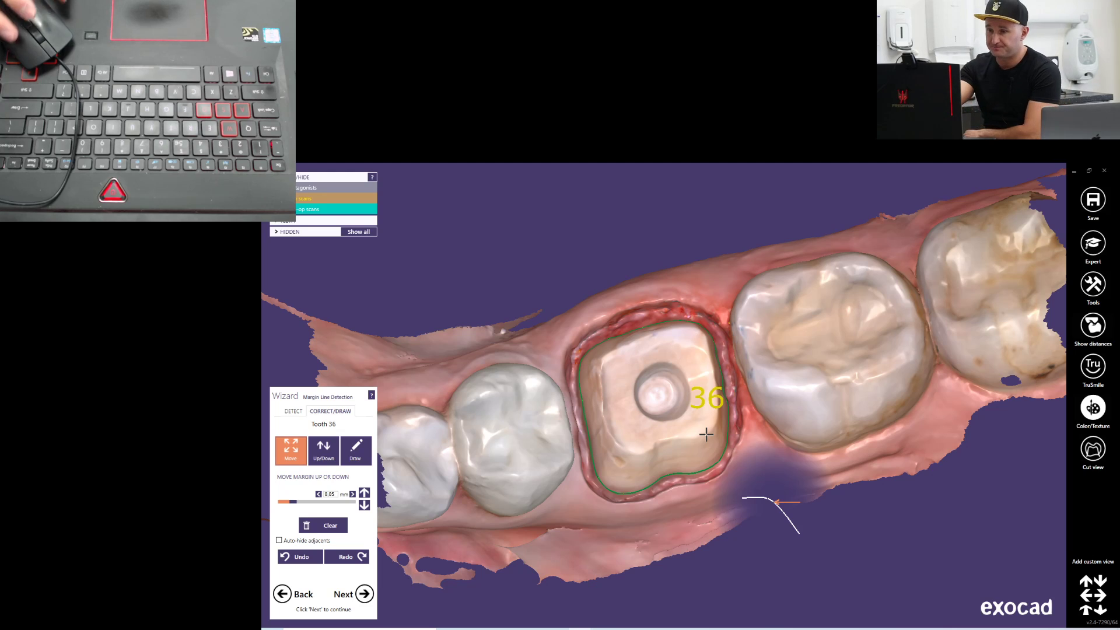
{"action": "right_click_drag", "start_coordinate": [724, 387], "coordinate": [720, 389]}
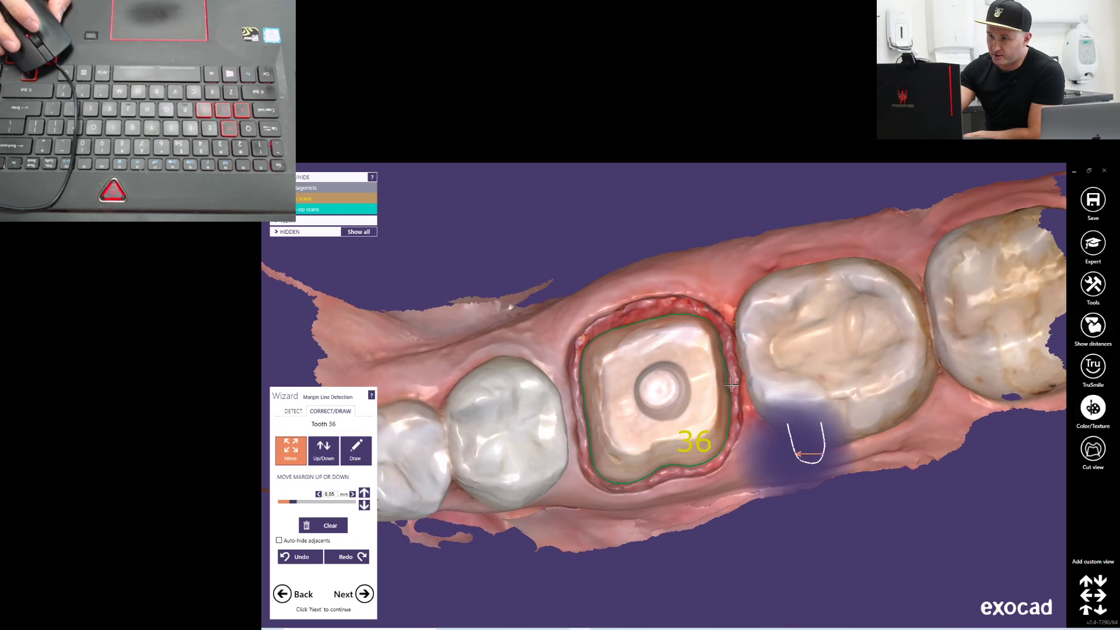
{"action": "scroll", "coordinate": [748, 419], "scroll_direction": "up", "scroll_amount": 6}
{"action": "scroll", "coordinate": [749, 419], "scroll_direction": "down", "scroll_amount": 5}
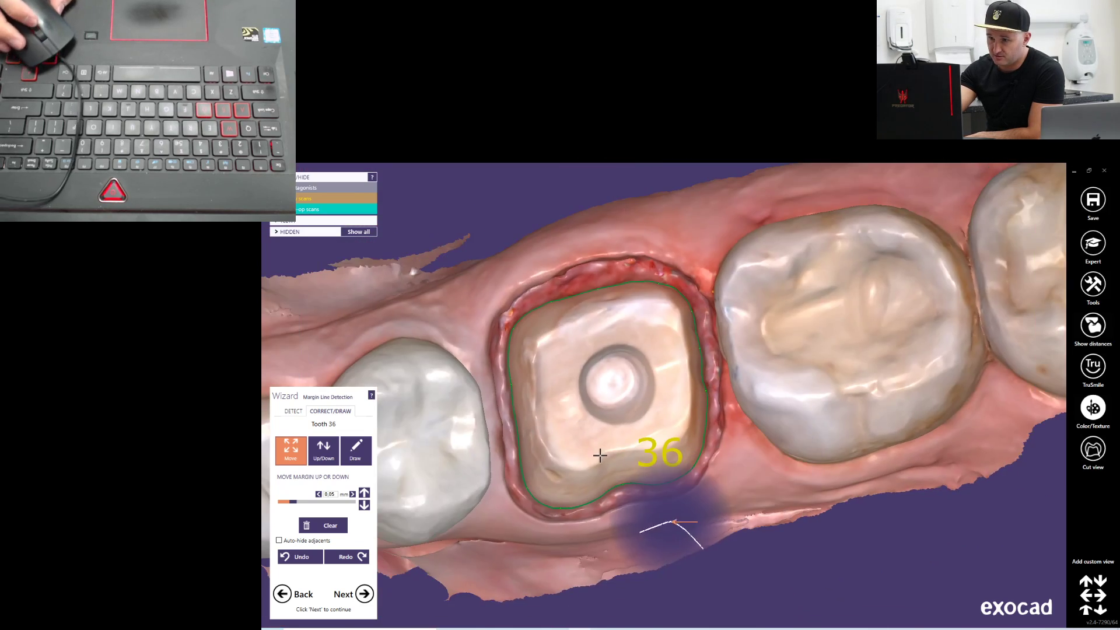
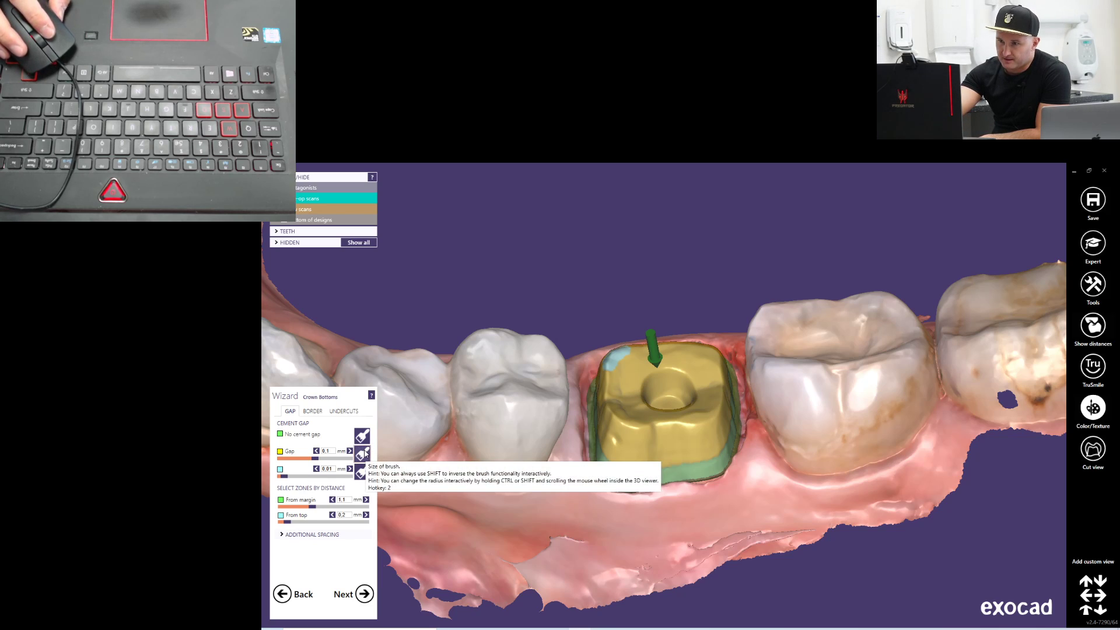
Paint the 0.1 mm cement gap down over the buccal and distal margin band of the tooth 36 preparation
{"action": "right_click_drag", "start_coordinate": [788, 400], "coordinate": [792, 411]}
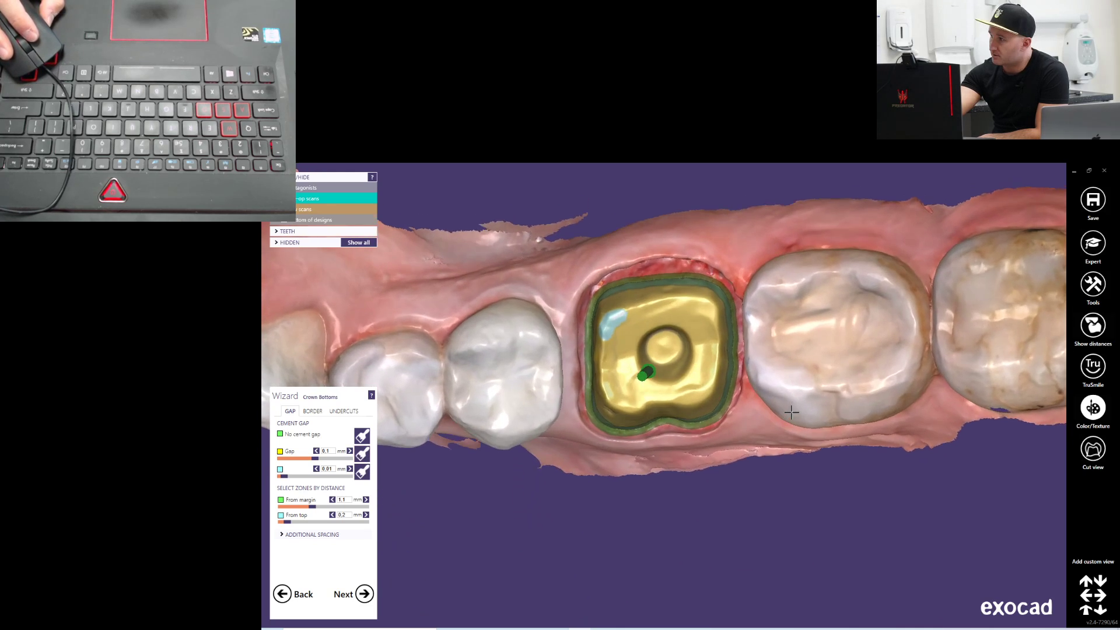
{"action": "scroll", "coordinate": [680, 366], "scroll_direction": "up", "scroll_amount": 4}
{"action": "scroll", "coordinate": [671, 377], "scroll_direction": "down", "scroll_amount": 2}
{"action": "right_click_drag", "start_coordinate": [660, 384], "coordinate": [700, 423]}
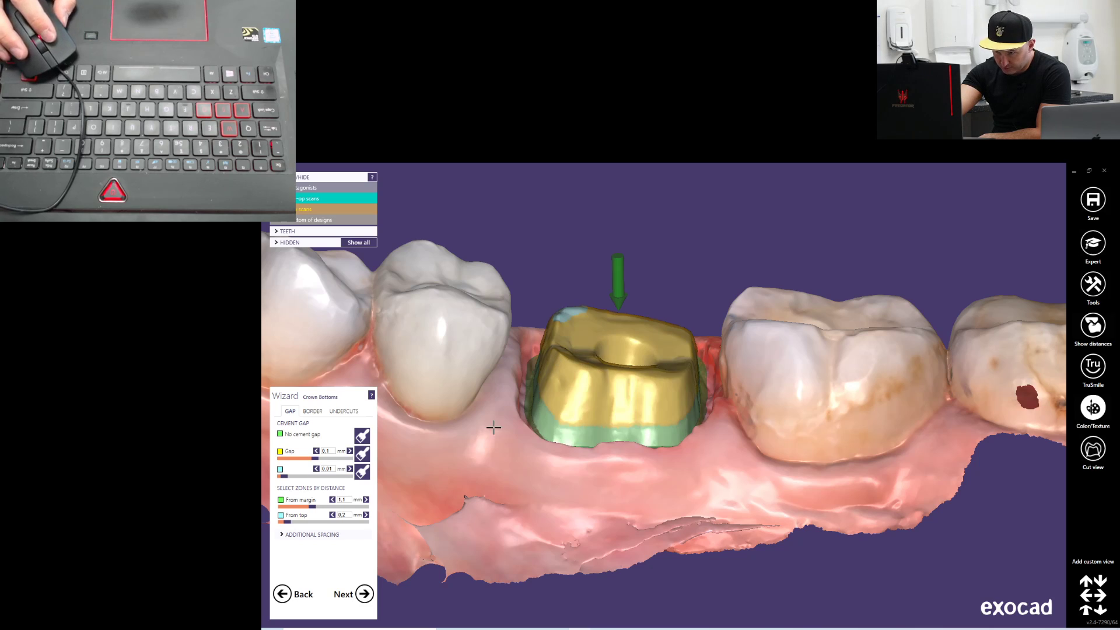
{"action": "left_click", "coordinate": [362, 454]}
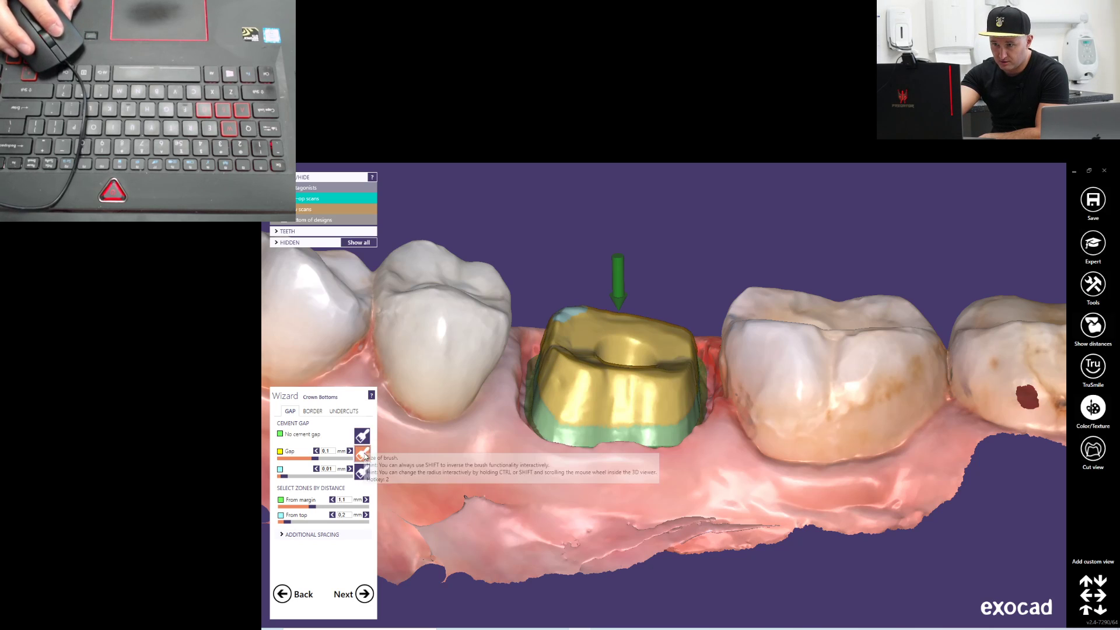
{"action": "right_click_drag", "start_coordinate": [677, 441], "coordinate": [636, 464]}
{"action": "mouse_move", "coordinate": [636, 464]}
{"action": "left_mouse_down"}
{"action": "mouse_move", "coordinate": [605, 475]}
{"action": "mouse_move", "coordinate": [537, 463]}
{"action": "mouse_move", "coordinate": [530, 415]}
{"action": "mouse_move", "coordinate": [538, 458]}
{"action": "left_mouse_up"}
{"action": "left_click_drag", "start_coordinate": [627, 480], "coordinate": [689, 461]}
{"action": "mouse_move", "coordinate": [706, 427]}
{"action": "right_mouse_down"}
{"action": "mouse_move", "coordinate": [703, 442]}
{"action": "mouse_move", "coordinate": [683, 445]}
{"action": "right_mouse_up"}
{"action": "left_click_drag", "start_coordinate": [707, 441], "coordinate": [717, 357]}
{"action": "right_click_drag", "start_coordinate": [691, 353], "coordinate": [682, 345]}
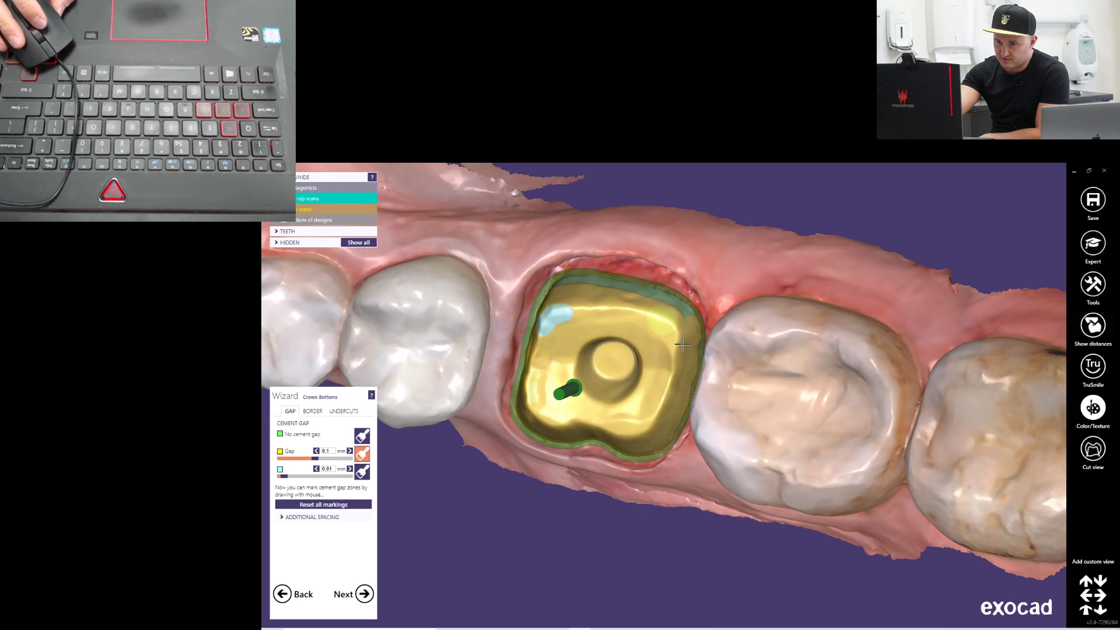
Extend the 0.1 mm cement gap over the lingual margin band and the 0.01 mm spot on the mesiolingual cusp
{"action": "left_click_drag", "start_coordinate": [653, 296], "coordinate": [574, 278]}
{"action": "right_click_drag", "start_coordinate": [574, 278], "coordinate": [548, 288]}
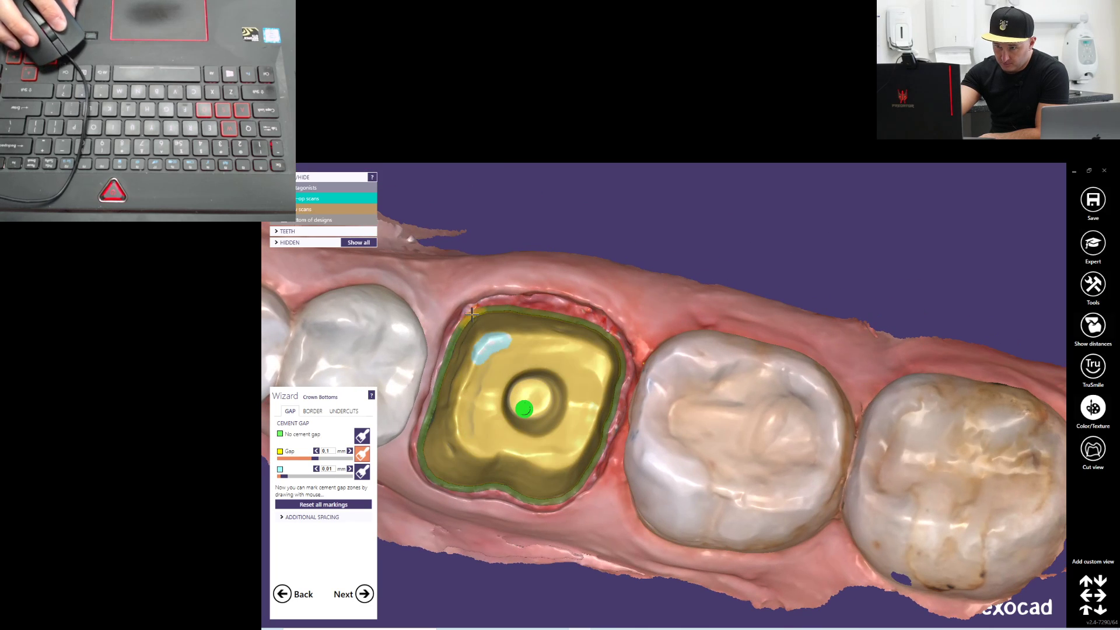
{"action": "left_click_drag", "start_coordinate": [475, 369], "coordinate": [504, 348]}
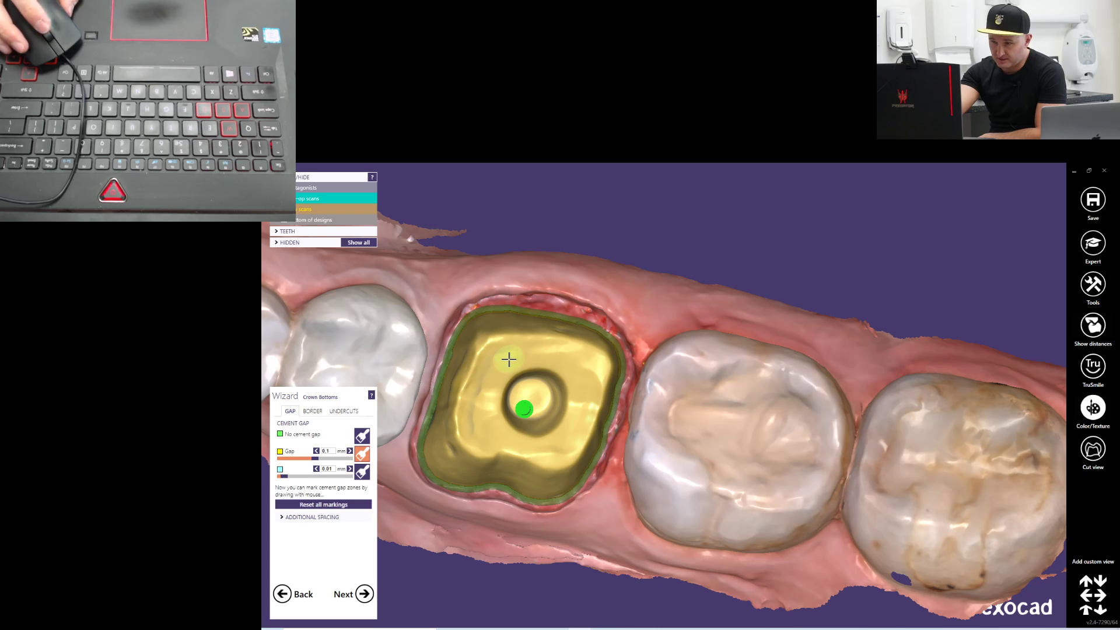
{"action": "right_click_drag", "start_coordinate": [509, 359], "coordinate": [550, 393]}
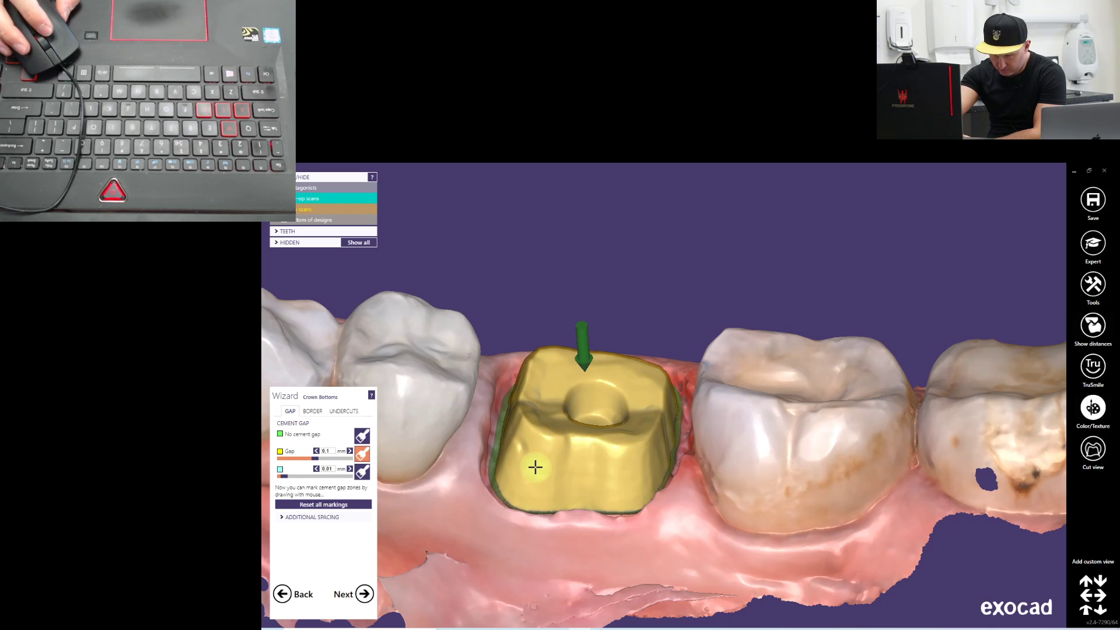
{"action": "mouse_move", "coordinate": [548, 471]}
{"action": "right_mouse_down"}
{"action": "mouse_move", "coordinate": [601, 513]}
{"action": "mouse_move", "coordinate": [605, 496]}
{"action": "right_mouse_up"}
Mark the occlusal surface of the tooth 36 preparation as having no cement gap
{"action": "left_click", "coordinate": [362, 436]}
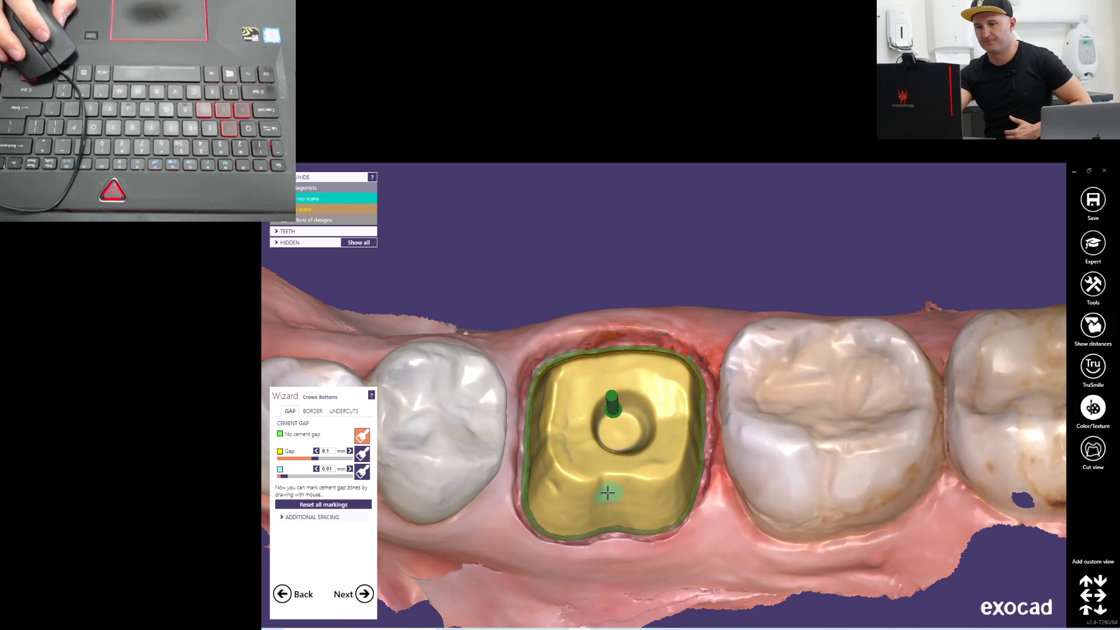
{"action": "right_click_drag", "start_coordinate": [580, 435], "coordinate": [577, 434]}
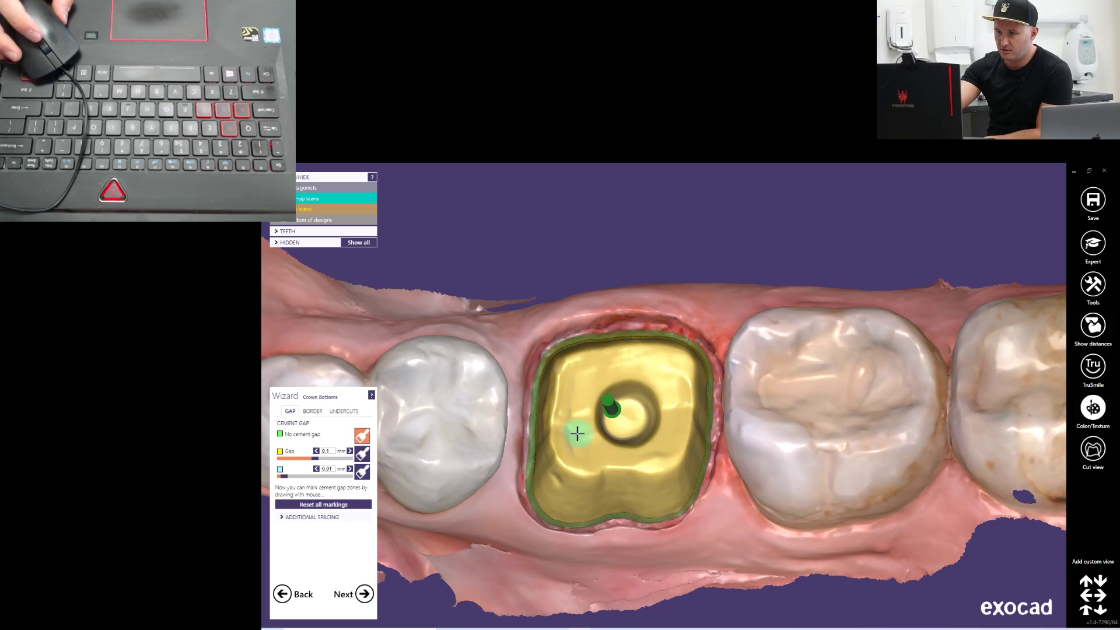
{"action": "mouse_move", "coordinate": [582, 407]}
{"action": "left_mouse_down"}
{"action": "mouse_move", "coordinate": [579, 416]}
{"action": "mouse_move", "coordinate": [605, 370]}
{"action": "mouse_move", "coordinate": [639, 365]}
{"action": "mouse_move", "coordinate": [667, 449]}
{"action": "mouse_move", "coordinate": [629, 457]}
{"action": "mouse_move", "coordinate": [596, 442]}
{"action": "mouse_move", "coordinate": [575, 373]}
{"action": "mouse_move", "coordinate": [561, 446]}
{"action": "mouse_move", "coordinate": [654, 465]}
{"action": "mouse_move", "coordinate": [683, 423]}
{"action": "mouse_move", "coordinate": [683, 360]}
{"action": "mouse_move", "coordinate": [570, 355]}
{"action": "left_mouse_up"}
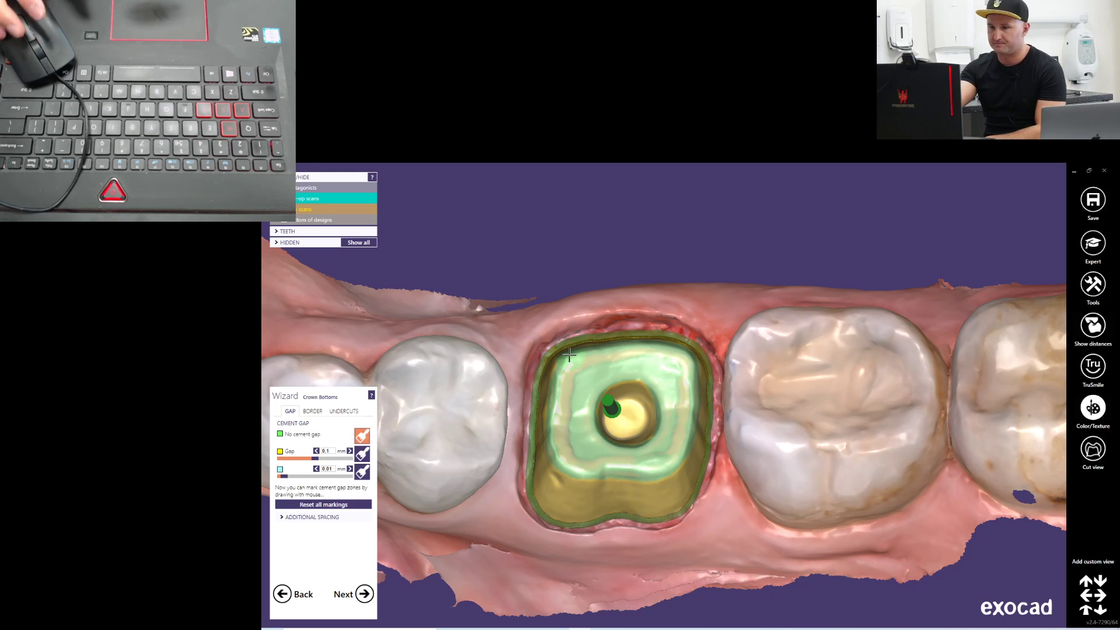
{"action": "right_click_drag", "start_coordinate": [570, 354], "coordinate": [566, 450]}
Set the crown border's angled width to 0.4 mm and its angle to 65°, and continue to the tooth copying stage
{"action": "left_click", "coordinate": [312, 411]}
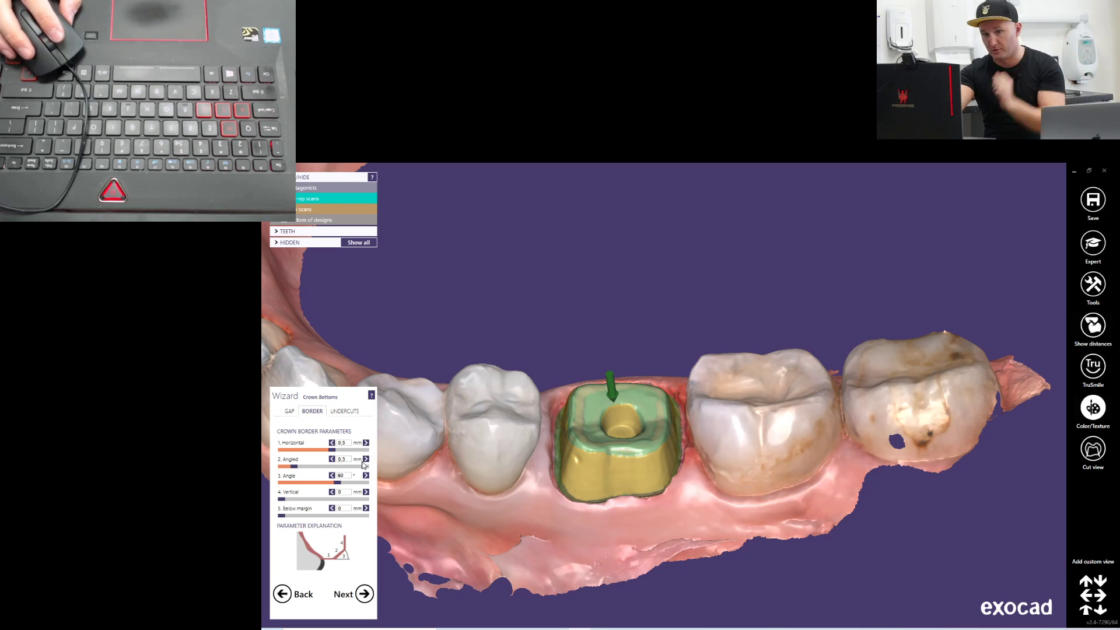
{"action": "left_click_drag", "start_coordinate": [298, 468], "coordinate": [303, 469]}
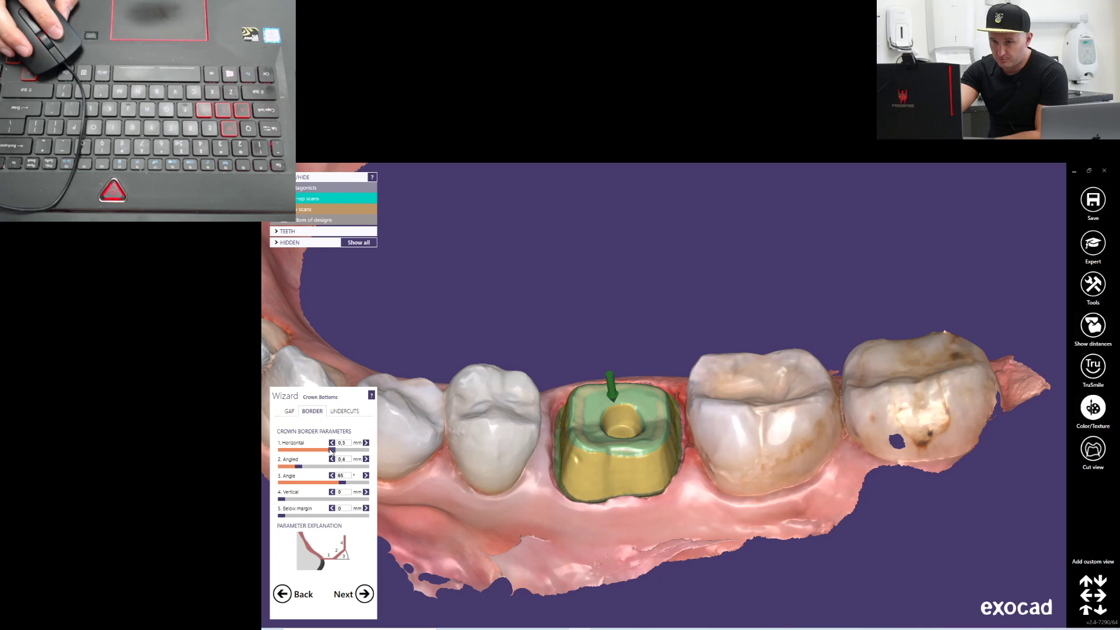
{"action": "mouse_move", "coordinate": [316, 454]}
{"action": "left_mouse_down"}
{"action": "mouse_move", "coordinate": [263, 454]}
{"action": "mouse_move", "coordinate": [315, 452]}
{"action": "left_mouse_up"}
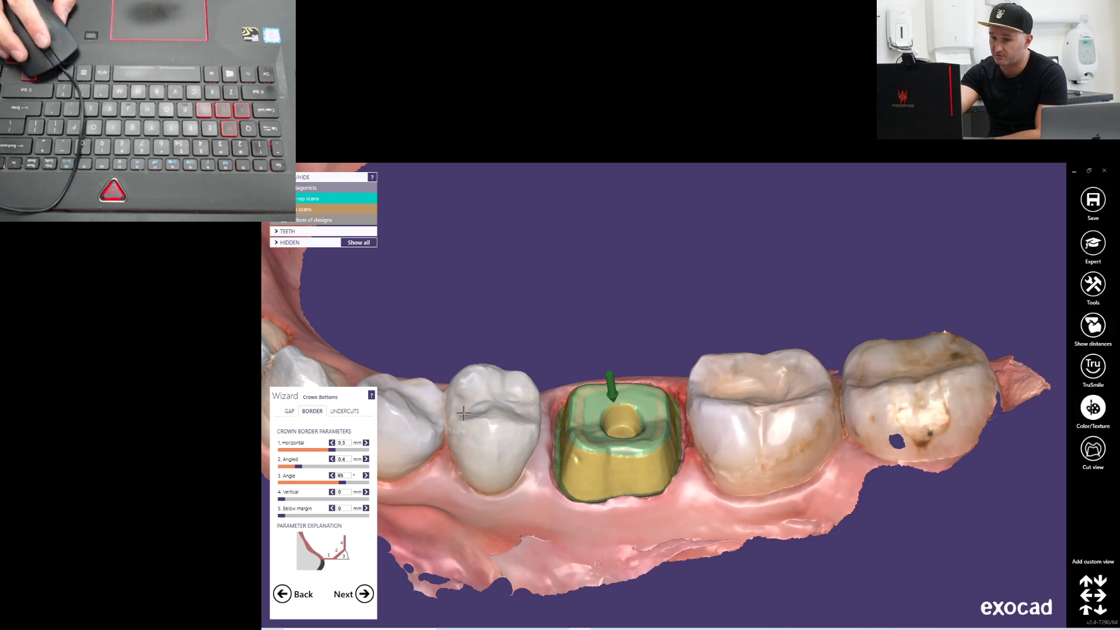
{"action": "left_click", "coordinate": [367, 597]}
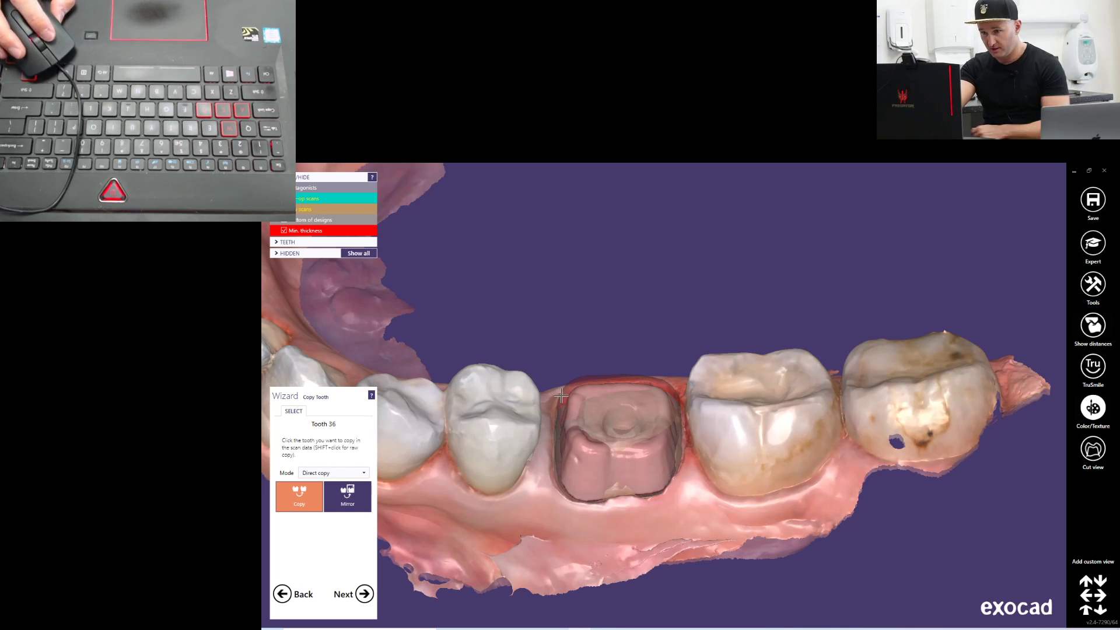
Hide the antagonist scan so only the lower jaw and the tooth 36 preparation are displayed
{"action": "right_click_drag", "start_coordinate": [570, 321], "coordinate": [588, 341]}
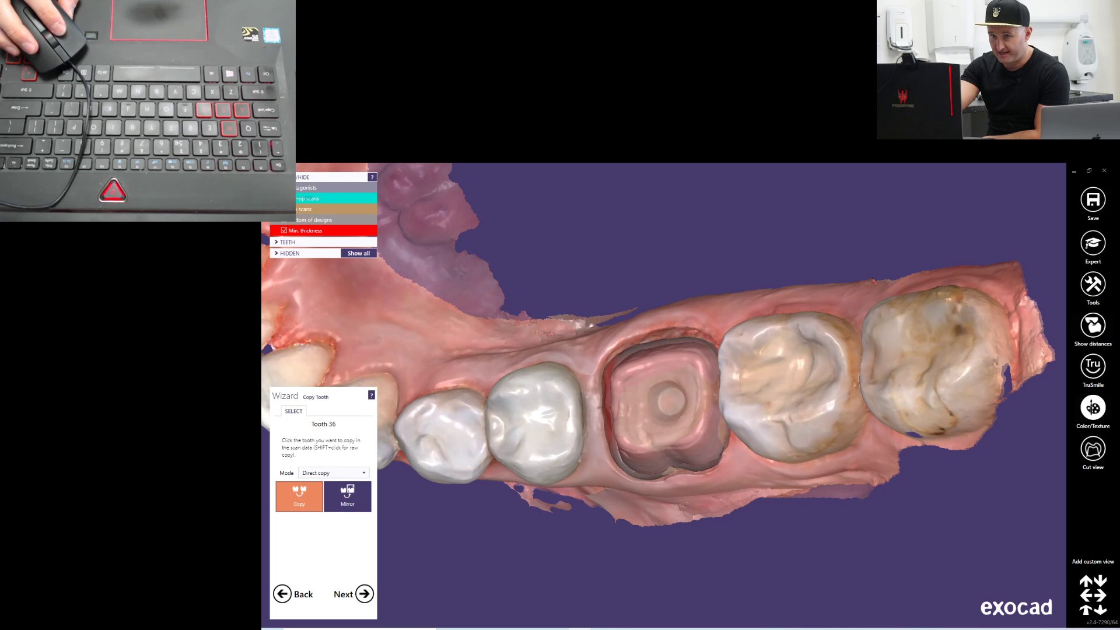
{"action": "left_click", "coordinate": [284, 198]}
{"action": "right_click_drag", "start_coordinate": [461, 285], "coordinate": [466, 296]}
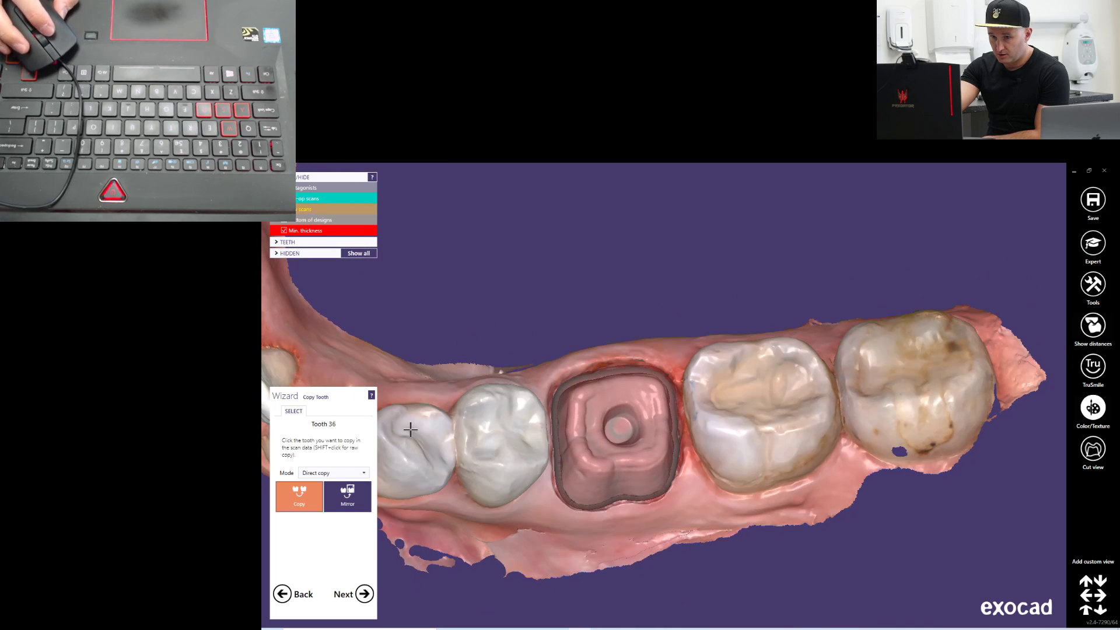
{"action": "right_click_drag", "start_coordinate": [644, 387], "coordinate": [647, 383]}
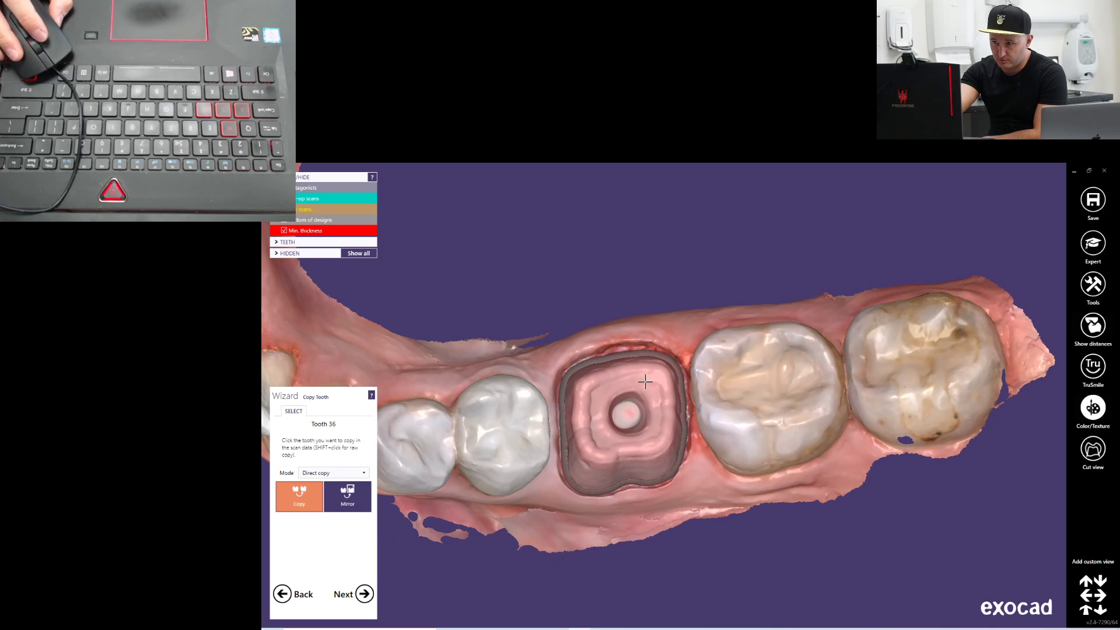
Try to copy the neighbouring molar 37 directly onto the tooth 36 preparation, and undo the copy
{"action": "scroll", "coordinate": [783, 417], "scroll_direction": "down", "scroll_amount": 4}
{"action": "right_click_drag", "start_coordinate": [753, 408], "coordinate": [758, 407]}
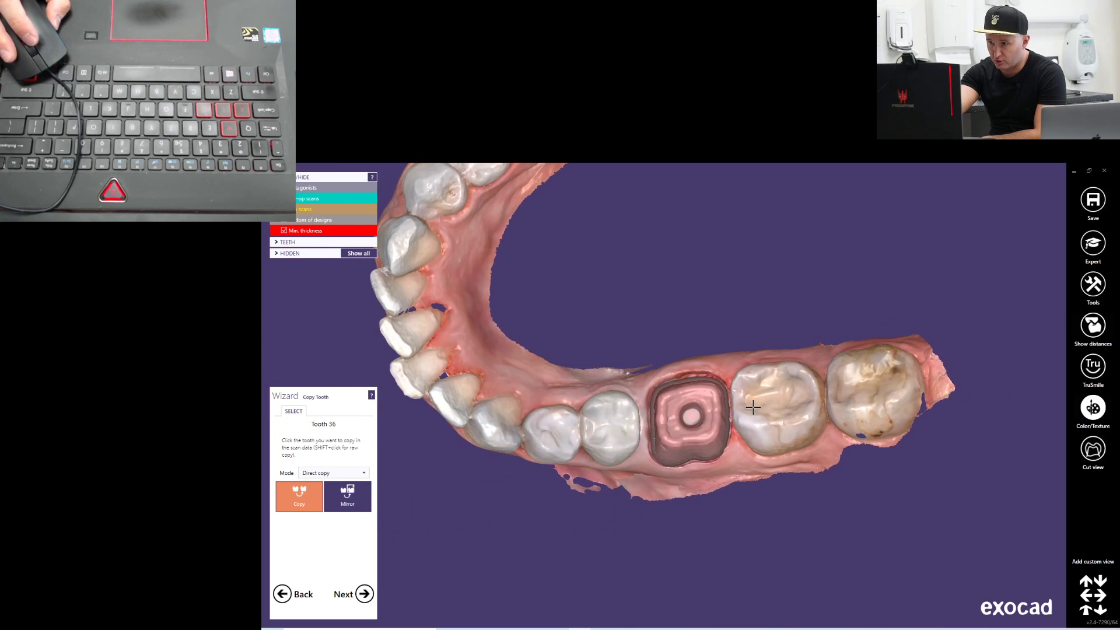
{"action": "middle_click_drag", "start_coordinate": [795, 402], "coordinate": [795, 402]}
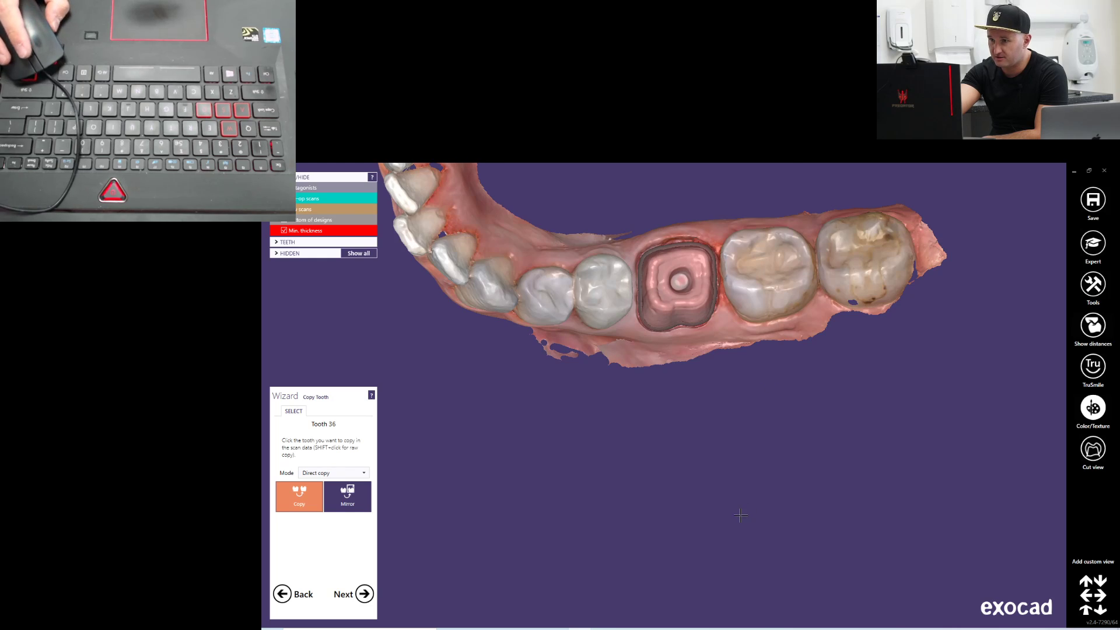
{"action": "left_click", "coordinate": [767, 267]}
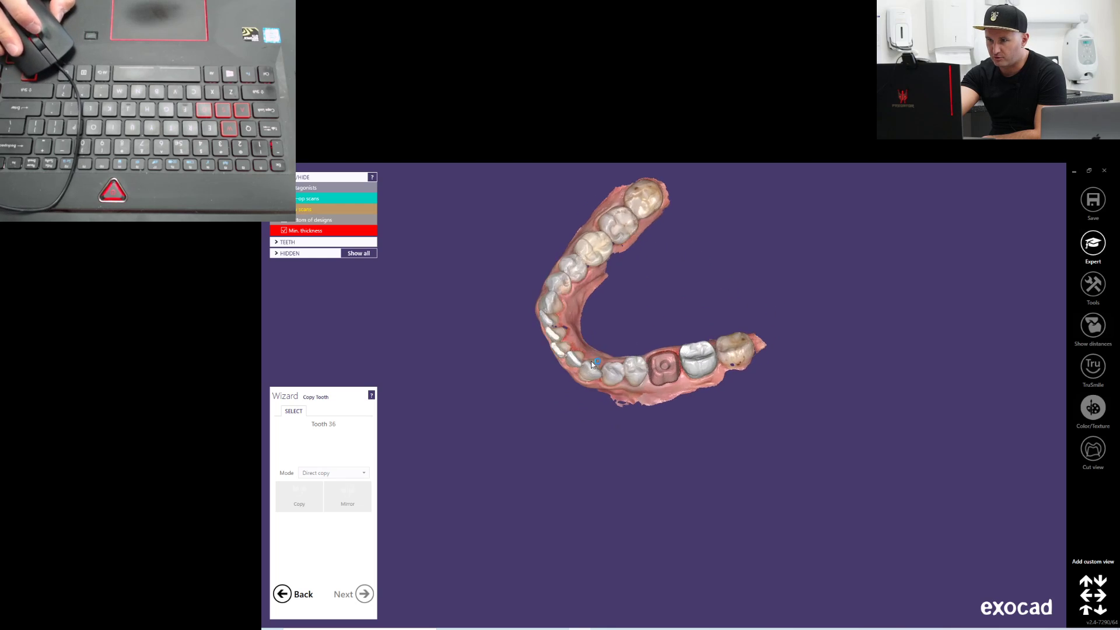
{"action": "scroll", "coordinate": [682, 372], "scroll_direction": "up", "scroll_amount": 2}
{"action": "left_click", "coordinate": [663, 344]}
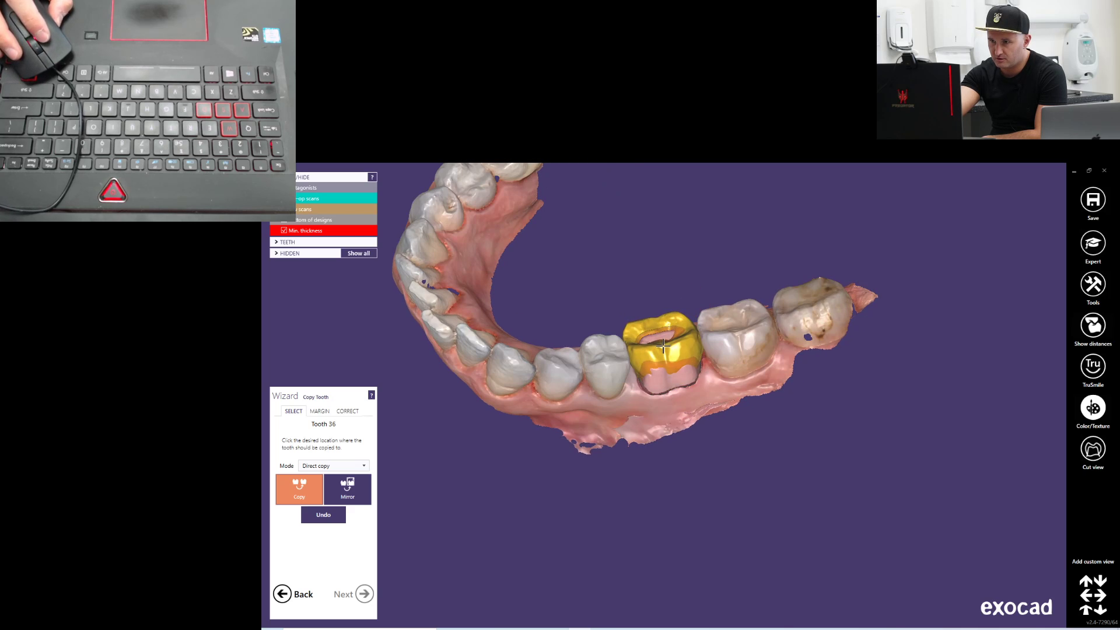
{"action": "right_click_drag", "start_coordinate": [669, 318], "coordinate": [674, 350]}
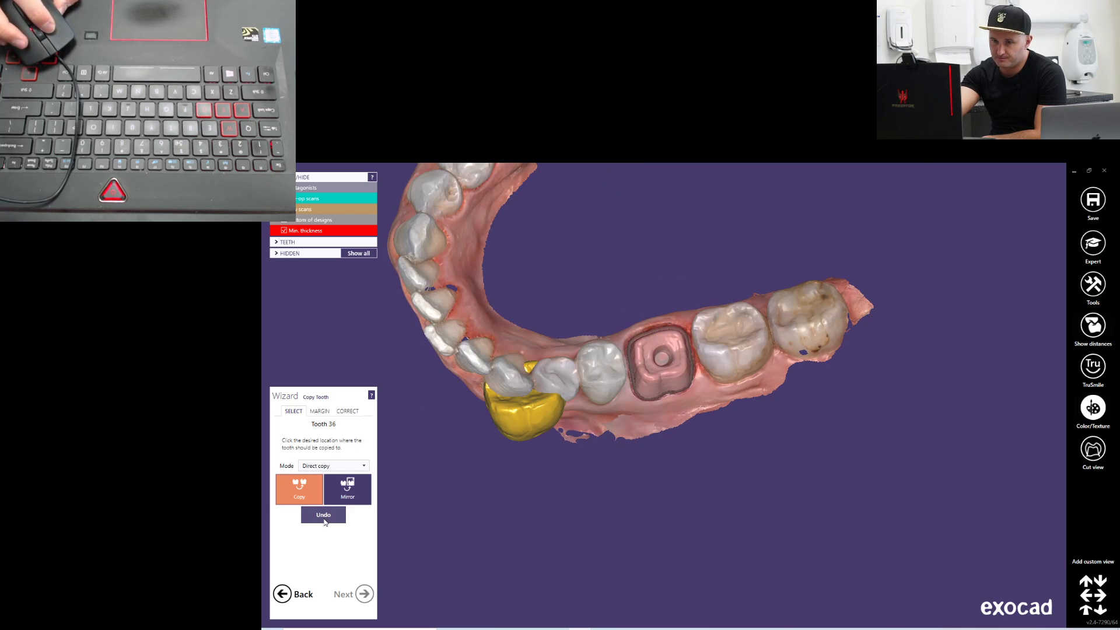
{"action": "left_click", "coordinate": [324, 516]}
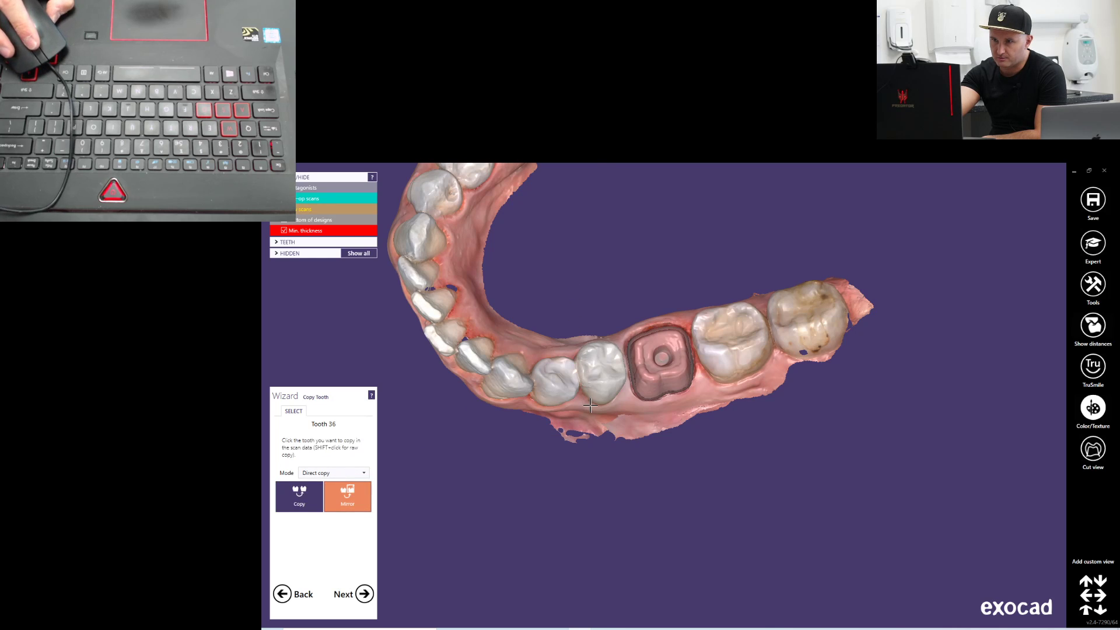
Try to mirror the opposite first molar 46 onto the tooth 36 preparation, and undo the mirrored copy
{"action": "middle_click", "coordinate": [591, 405]}
{"action": "middle_click", "coordinate": [597, 371]}
{"action": "middle_click", "coordinate": [689, 443]}
{"action": "middle_click", "coordinate": [646, 381]}
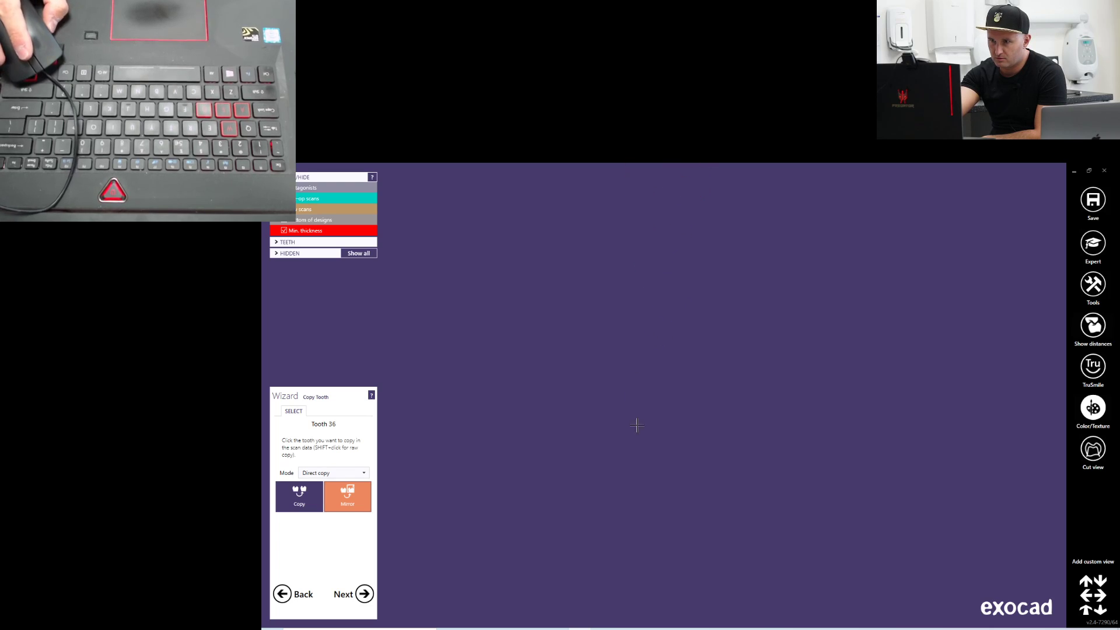
{"action": "scroll", "coordinate": [699, 287], "scroll_direction": "up", "scroll_amount": 10}
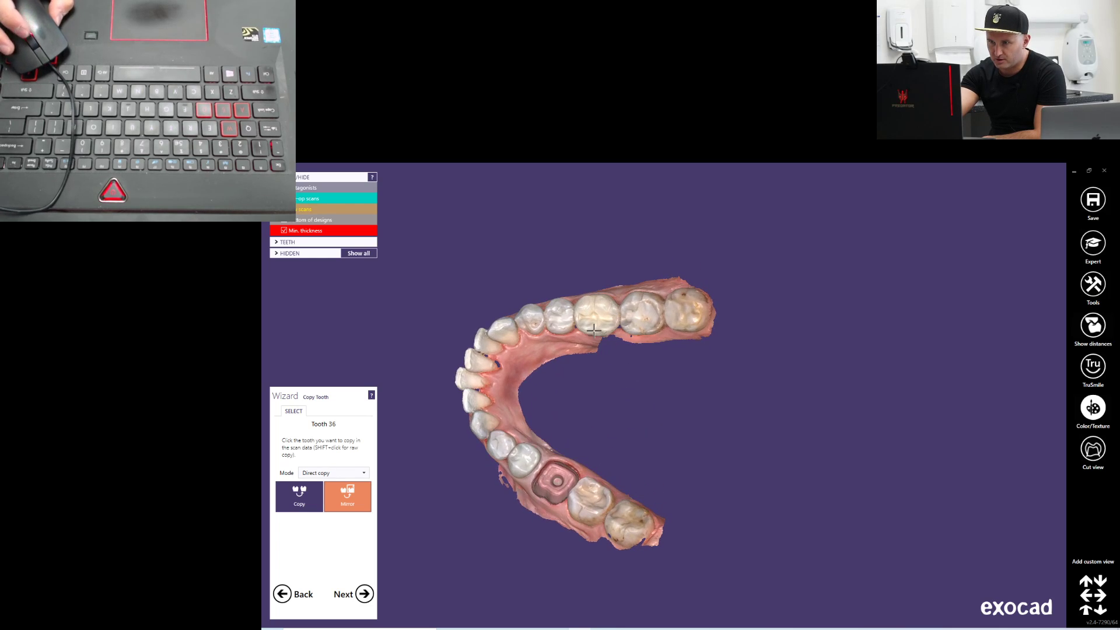
{"action": "scroll", "coordinate": [596, 331], "scroll_direction": "up", "scroll_amount": 5}
{"action": "right_click_drag", "start_coordinate": [706, 330], "coordinate": [719, 276]}
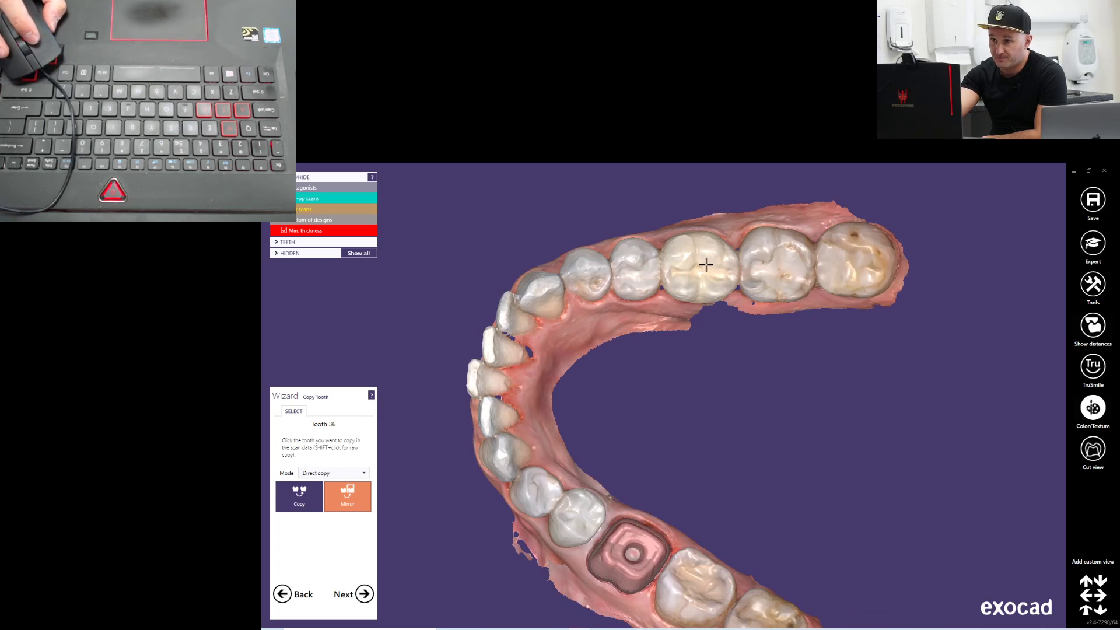
{"action": "left_click", "coordinate": [706, 261]}
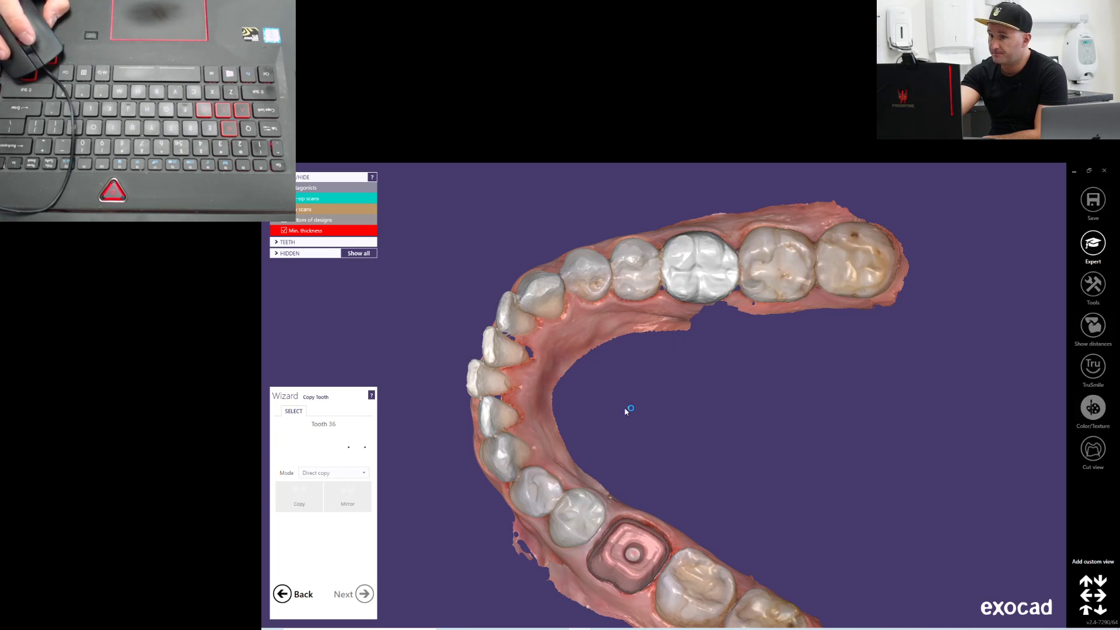
{"action": "left_click", "coordinate": [622, 551]}
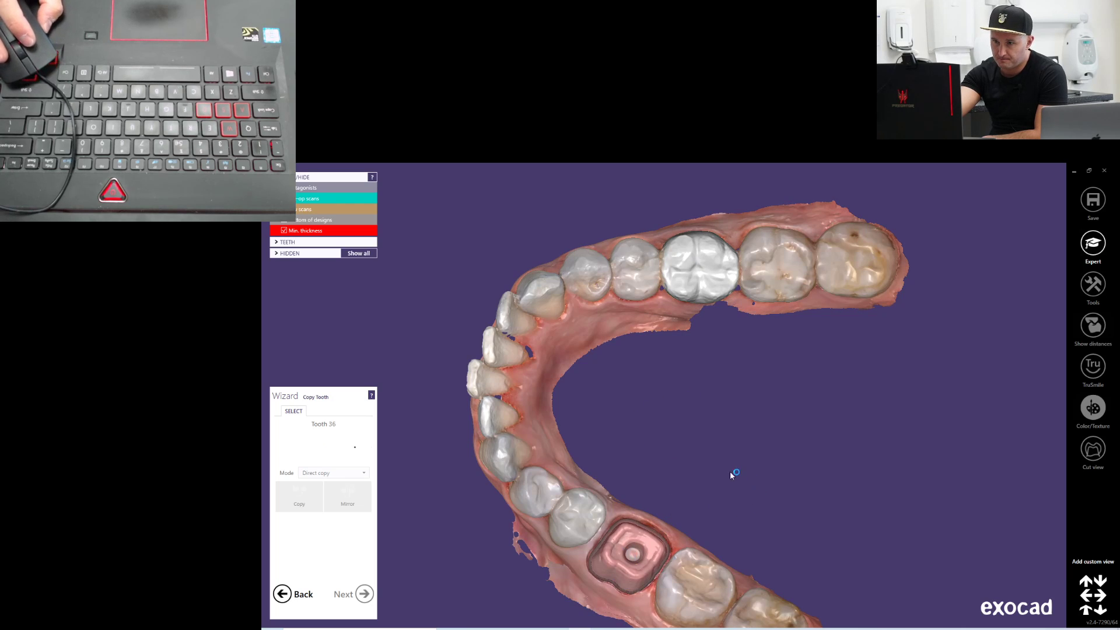
{"action": "mouse_move", "coordinate": [642, 527]}
{"action": "right_mouse_down"}
{"action": "mouse_move", "coordinate": [684, 496]}
{"action": "mouse_move", "coordinate": [661, 531]}
{"action": "right_mouse_up"}
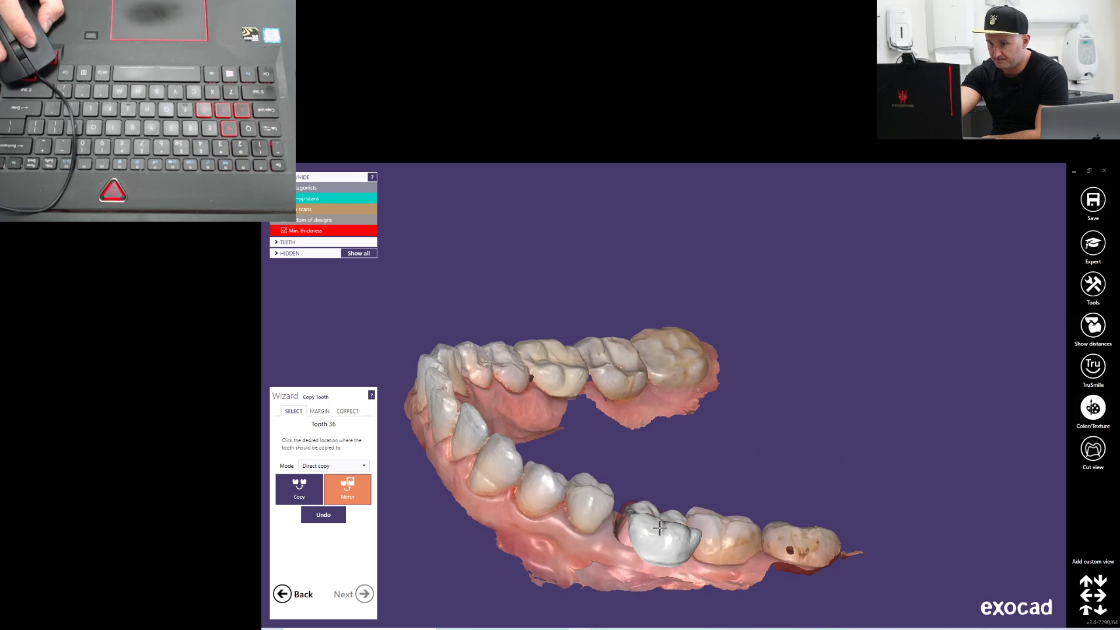
{"action": "left_click", "coordinate": [316, 513]}
{"action": "right_click_drag", "start_coordinate": [410, 444], "coordinate": [428, 413]}
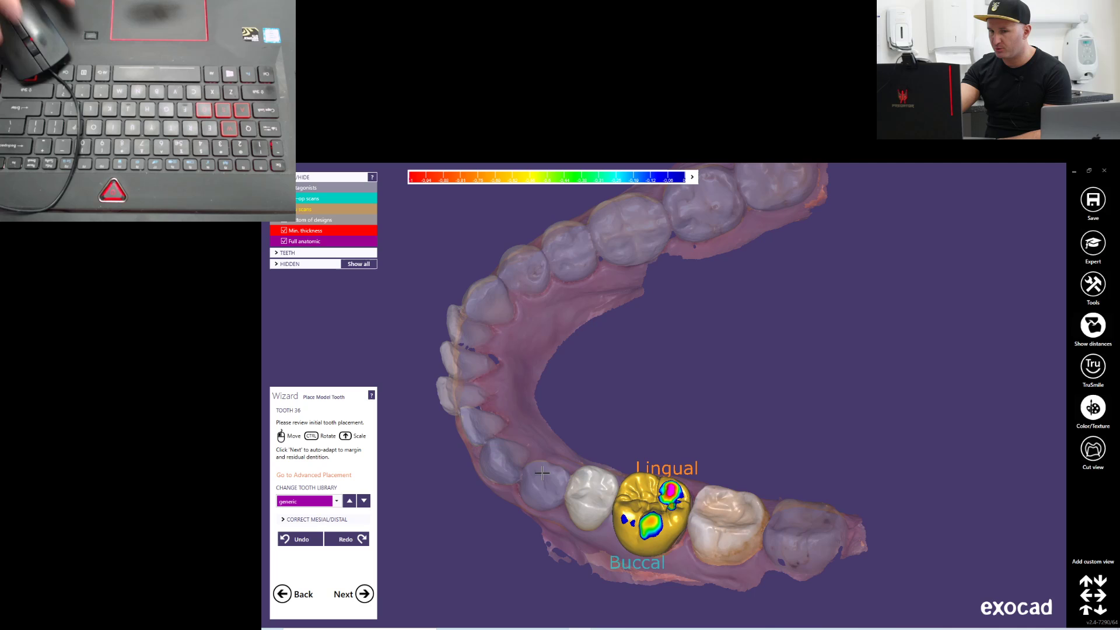
Browse the available tooth libraries for the tooth 36 model tooth and keep the generic library
{"action": "left_click", "coordinate": [337, 501]}
{"action": "scroll", "coordinate": [351, 427], "scroll_direction": "down", "scroll_amount": 3}
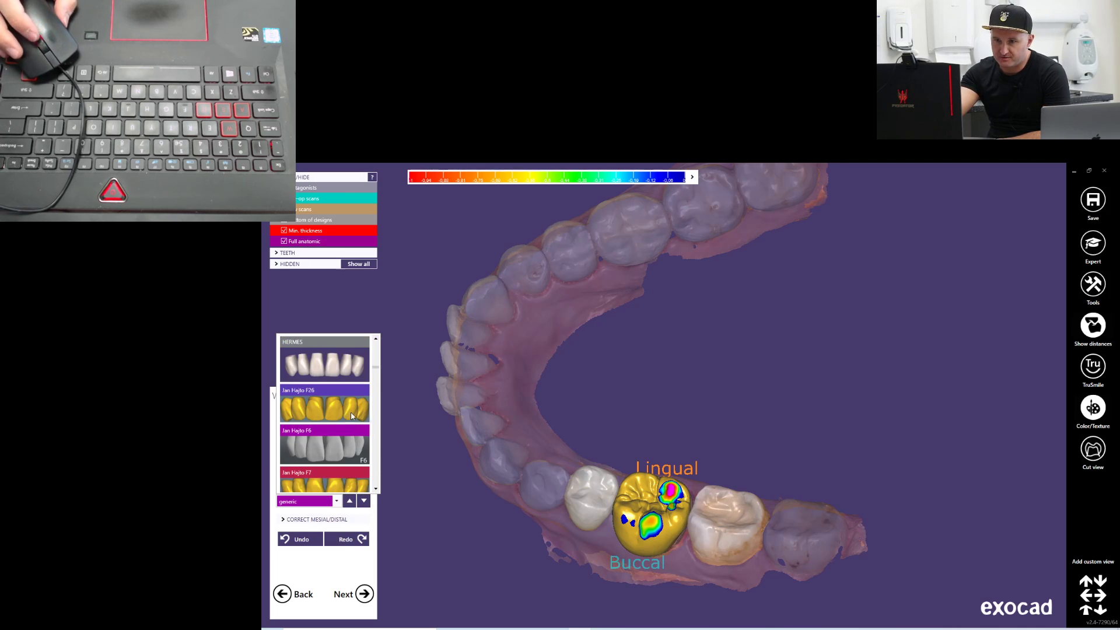
{"action": "scroll", "coordinate": [330, 438], "scroll_direction": "down", "scroll_amount": 8}
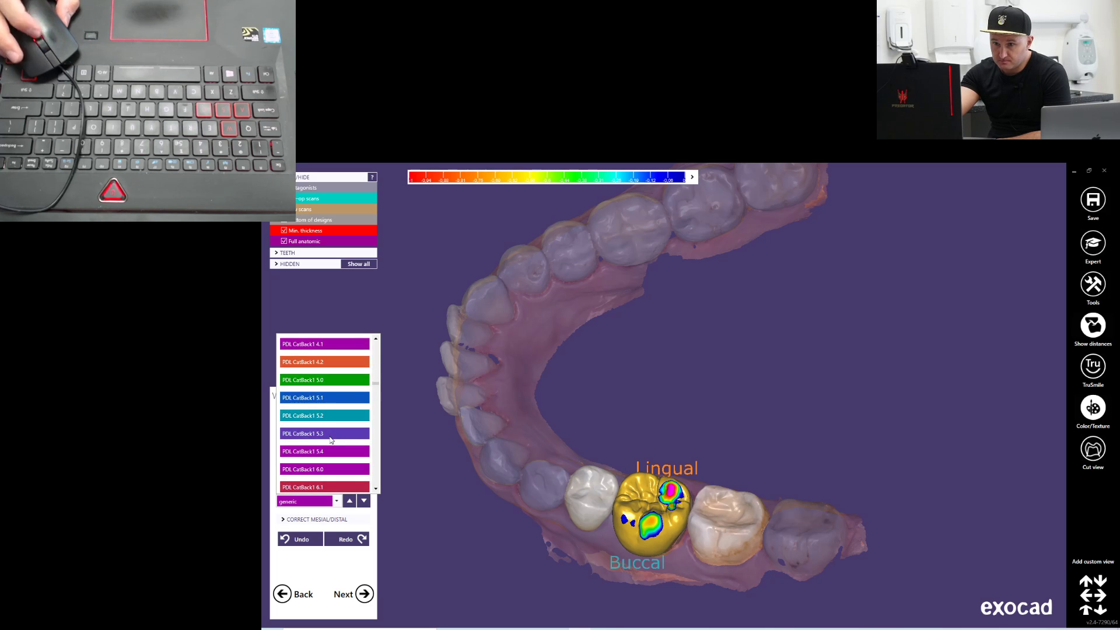
{"action": "left_click_drag", "start_coordinate": [376, 405], "coordinate": [382, 336]}
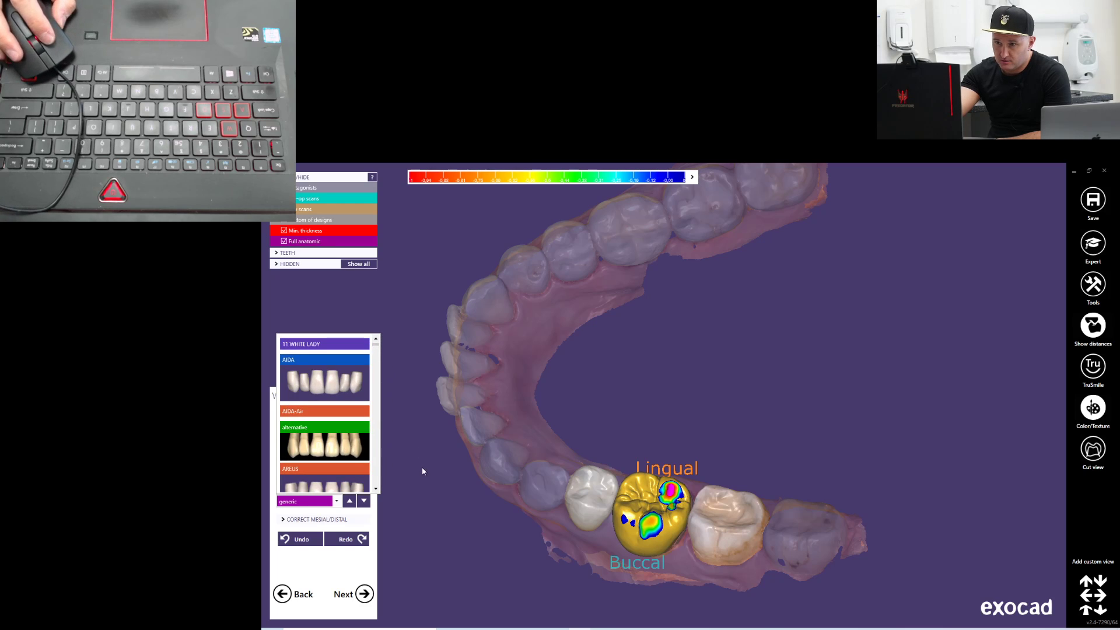
{"action": "left_click", "coordinate": [438, 479]}
View the placed tooth 36 crown from several sides and toggle its TruSmile rendering
{"action": "right_click_drag", "start_coordinate": [695, 394], "coordinate": [924, 425]}
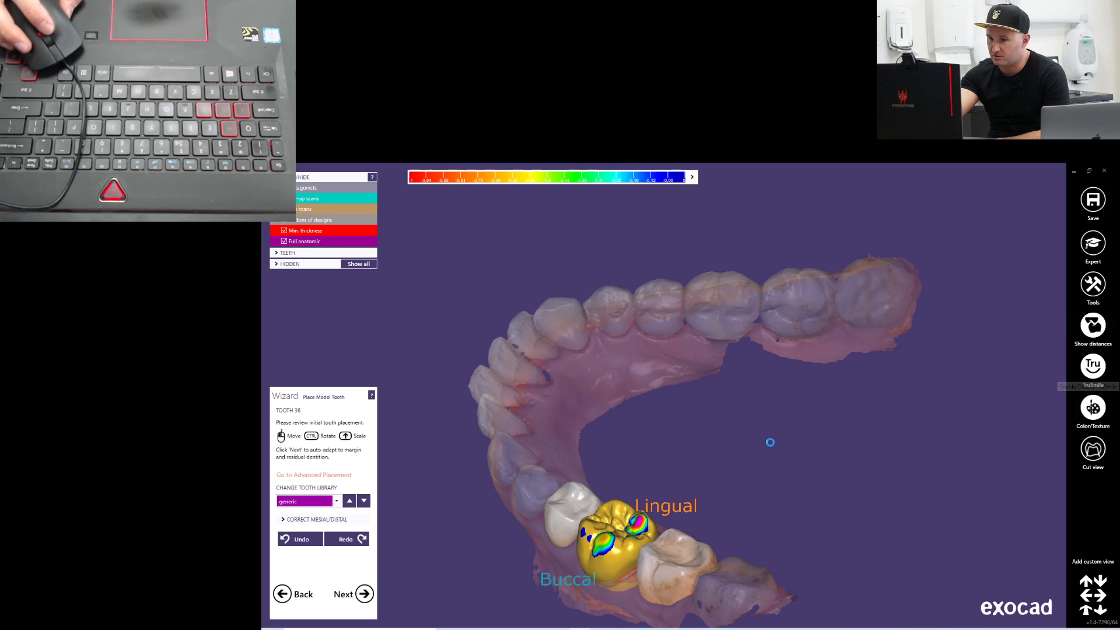
{"action": "right_click_drag", "start_coordinate": [735, 475], "coordinate": [708, 441]}
{"action": "left_click", "coordinate": [1095, 366]}
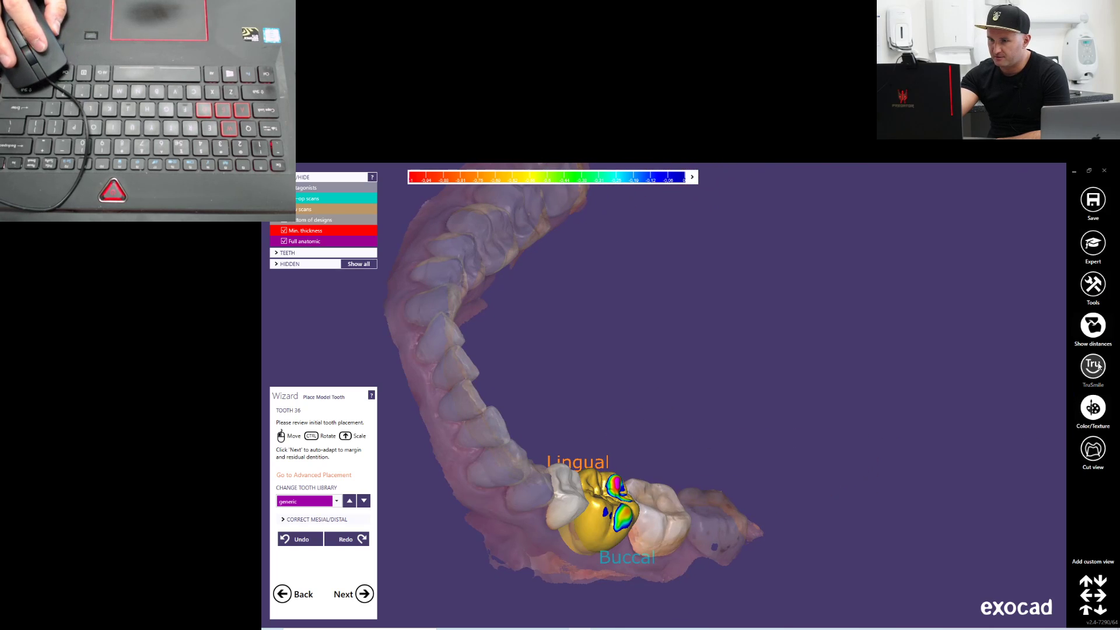
View the placed tooth 36 crown from the buccal and occlusal sides, comparing it with TruSmile rendering on and off
{"action": "mouse_move", "coordinate": [790, 414]}
{"action": "right_mouse_down"}
{"action": "mouse_move", "coordinate": [799, 458]}
{"action": "mouse_move", "coordinate": [805, 407]}
{"action": "right_mouse_up"}
{"action": "scroll", "coordinate": [699, 474], "scroll_direction": "up", "scroll_amount": 3}
{"action": "right_click_drag", "start_coordinate": [723, 346], "coordinate": [745, 325]}
{"action": "right_click_drag", "start_coordinate": [633, 467], "coordinate": [624, 430]}
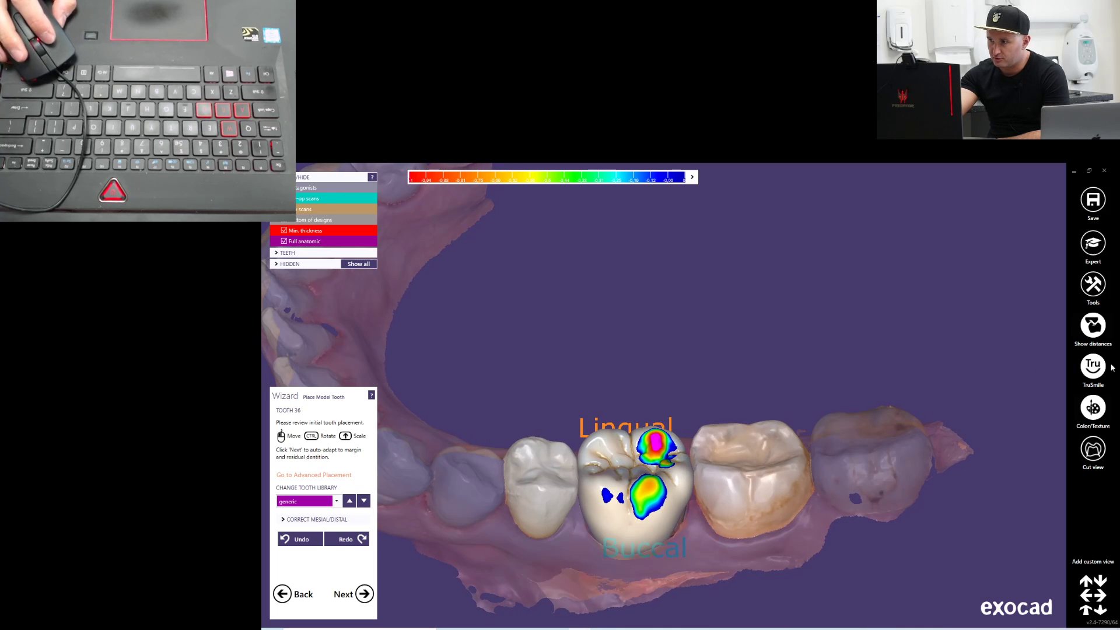
{"action": "mouse_move", "coordinate": [744, 415]}
{"action": "right_mouse_down"}
{"action": "mouse_move", "coordinate": [752, 395]}
{"action": "mouse_move", "coordinate": [744, 403]}
{"action": "right_mouse_up"}
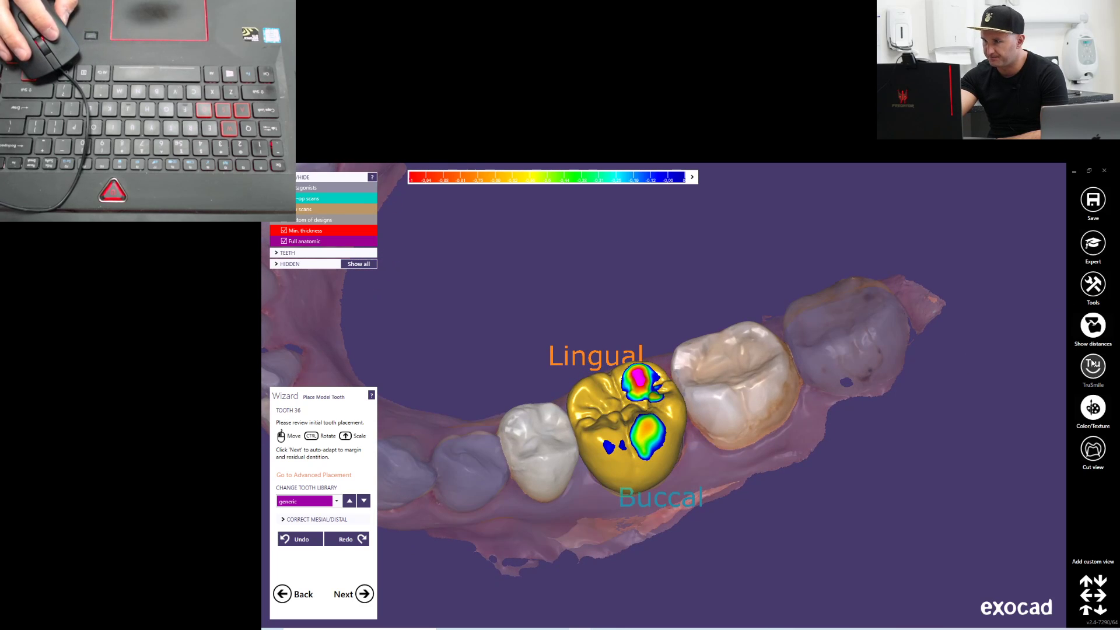
Move and tilt the tooth 36 model tooth within the arch to adjust its contacts with the antagonist
{"action": "right_click_drag", "start_coordinate": [809, 450], "coordinate": [647, 402]}
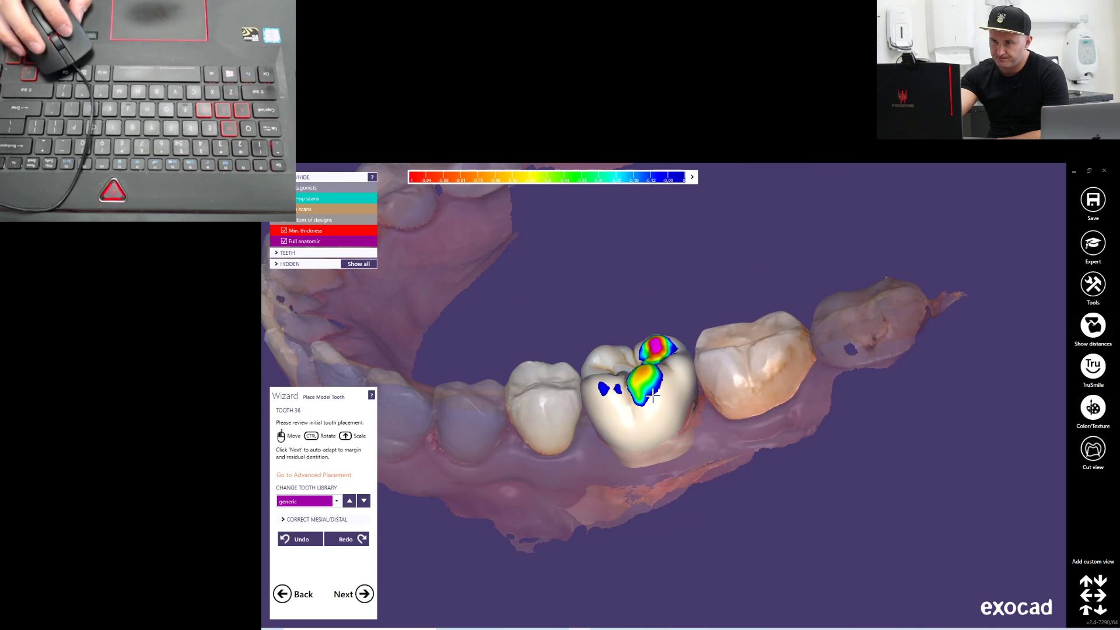
{"action": "left_click_drag", "start_coordinate": [648, 401], "coordinate": [646, 401]}
{"action": "right_click_drag", "start_coordinate": [674, 403], "coordinate": [741, 403]}
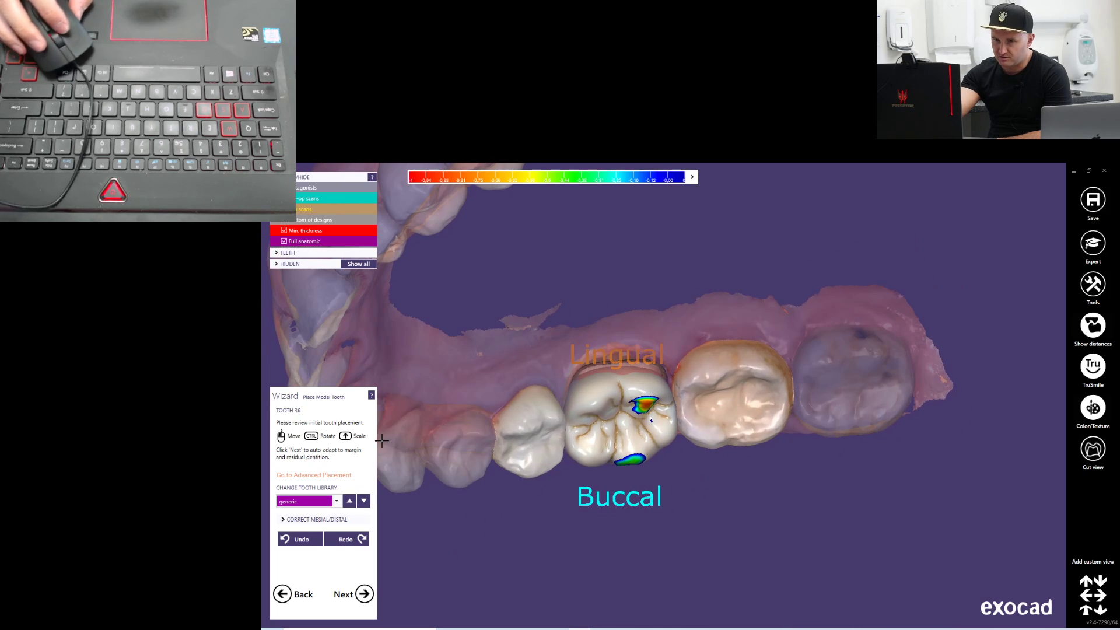
{"action": "right_click_drag", "start_coordinate": [512, 411], "coordinate": [662, 448]}
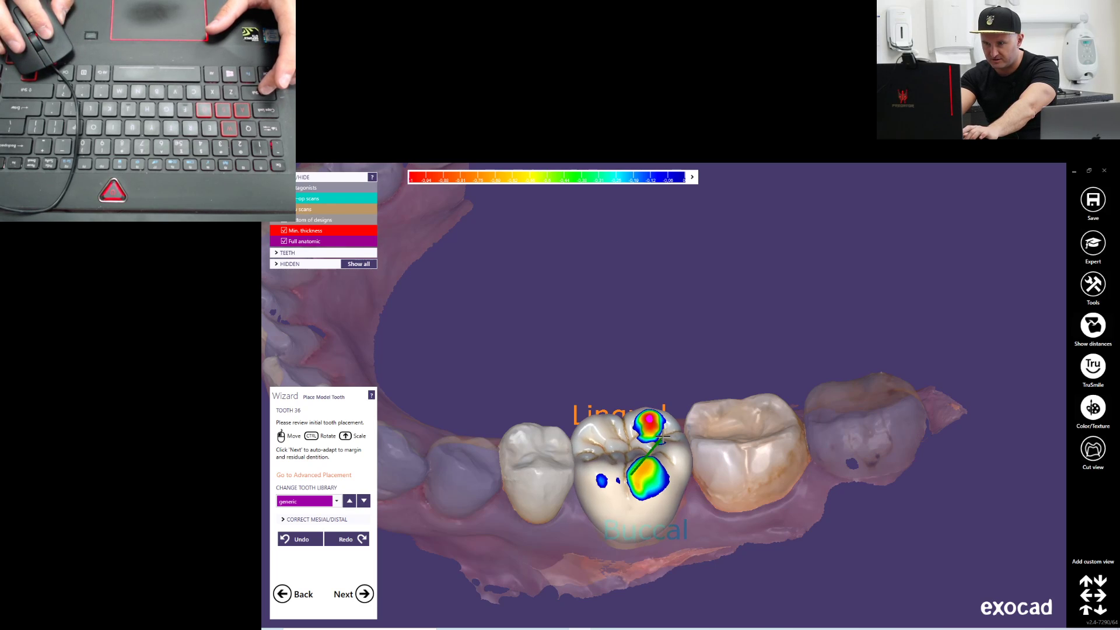
{"action": "right_click_drag", "start_coordinate": [663, 438], "coordinate": [674, 465]}
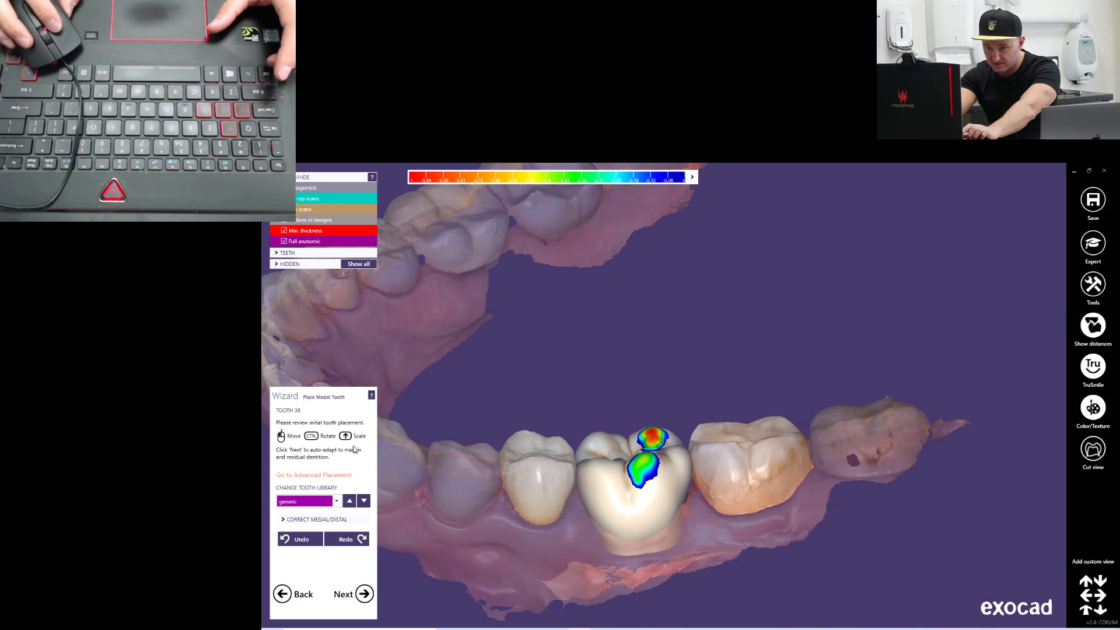
{"action": "left_click_drag", "start_coordinate": [668, 509], "coordinate": [660, 513], "text": "ctrl"}
{"action": "right_click_drag", "start_coordinate": [658, 513], "coordinate": [630, 501]}
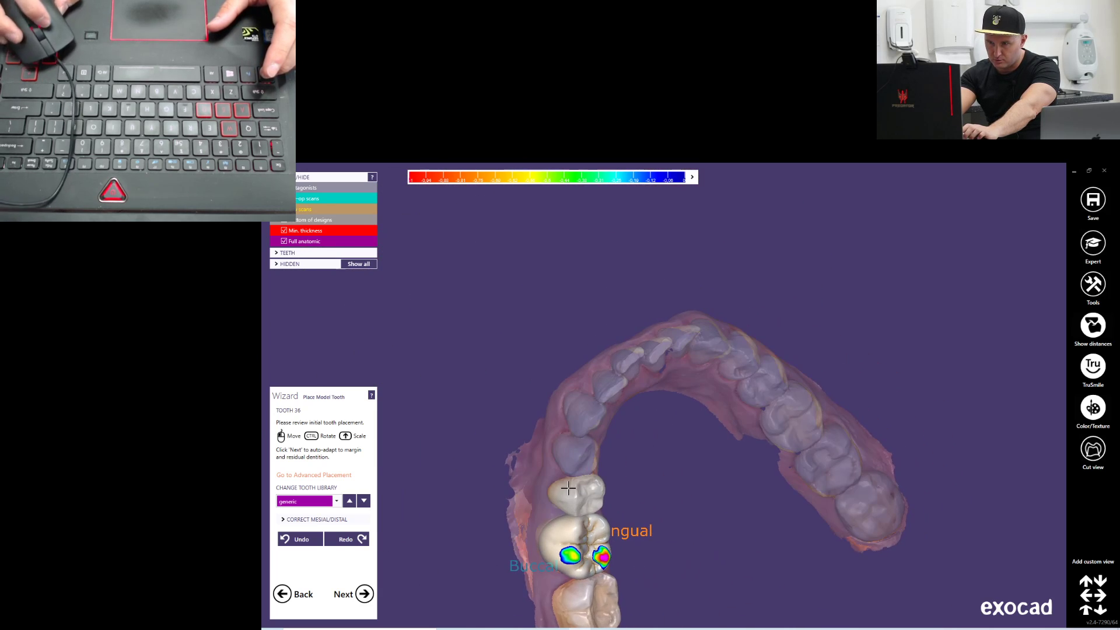
{"action": "middle_click_drag", "start_coordinate": [630, 501], "coordinate": [660, 425]}
{"action": "right_click_drag", "start_coordinate": [660, 425], "coordinate": [658, 421]}
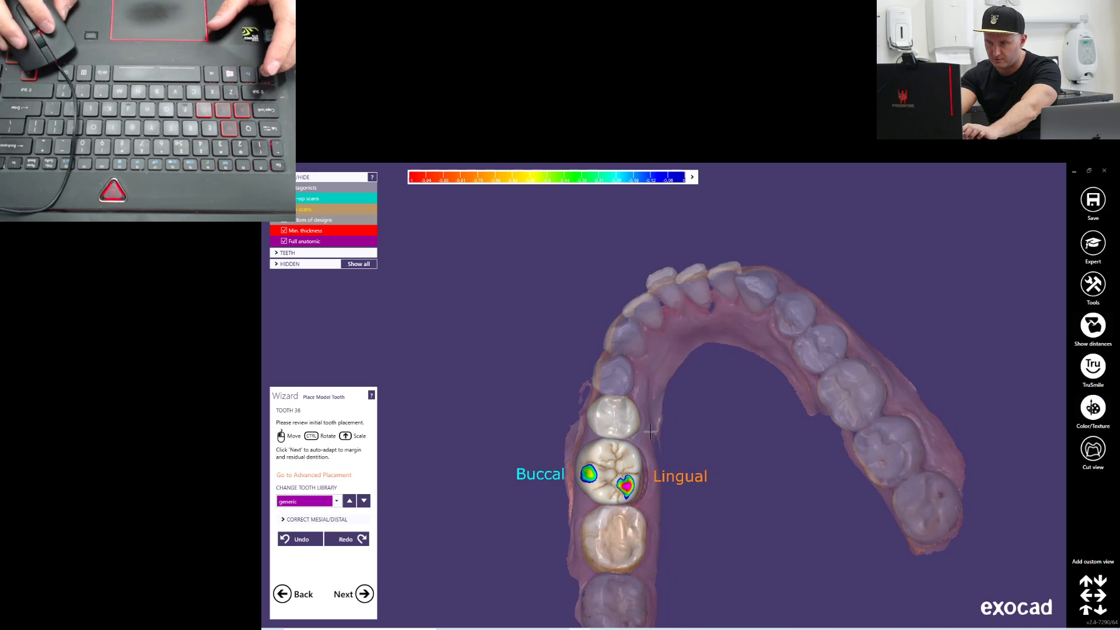
Rotate and shift the model tooth in occlusal view to fit between its neighbours and reduce the distal contact areas
{"action": "scroll", "coordinate": [650, 432], "scroll_direction": "up", "scroll_amount": 5}
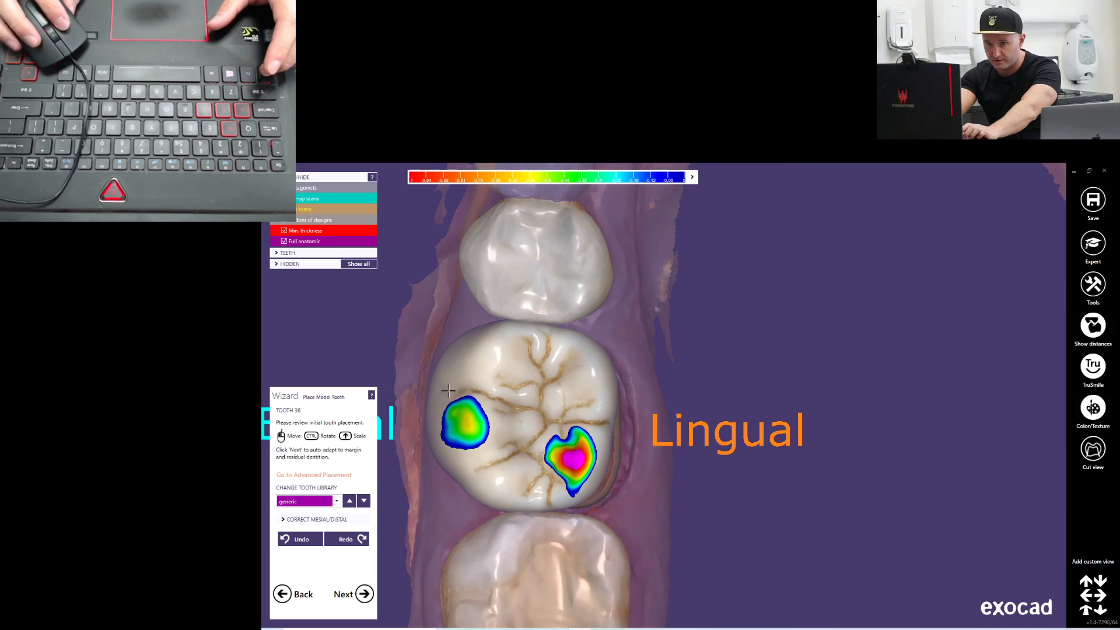
{"action": "left_click_drag", "start_coordinate": [439, 392], "coordinate": [524, 405]}
{"action": "right_click_drag", "start_coordinate": [523, 405], "coordinate": [733, 344]}
{"action": "left_click_drag", "start_coordinate": [733, 344], "coordinate": [742, 345]}
{"action": "right_click_drag", "start_coordinate": [742, 345], "coordinate": [817, 354]}
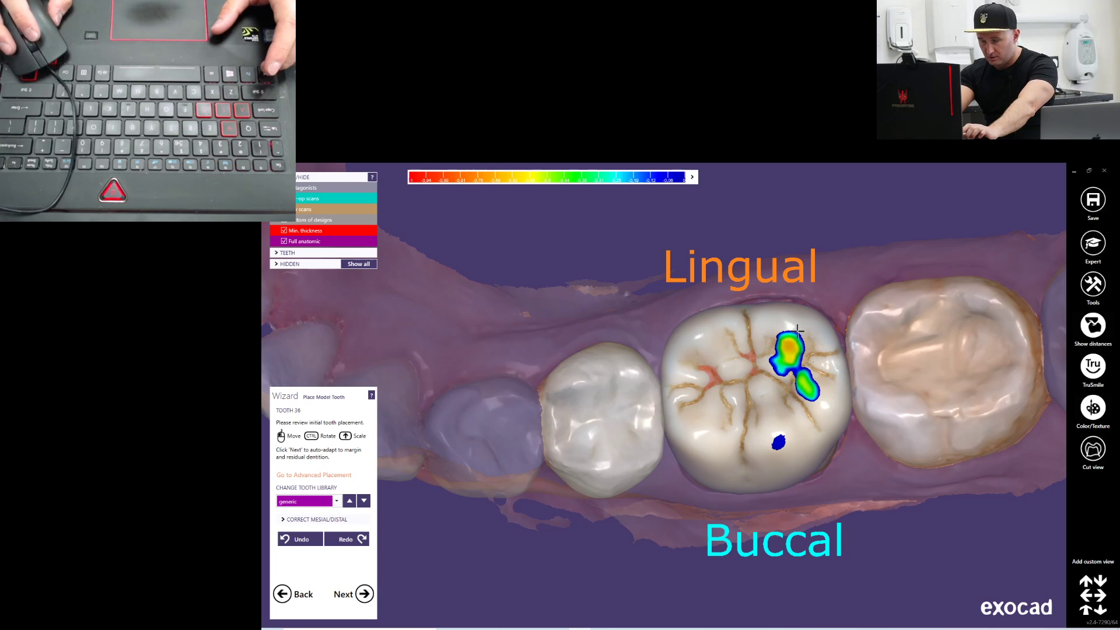
{"action": "right_click_drag", "start_coordinate": [702, 419], "coordinate": [704, 329]}
Inspect the occlusal surface of the crown up close, then accept the tooth placement and continue to free-forming
{"action": "scroll", "coordinate": [721, 394], "scroll_direction": "up", "scroll_amount": 3}
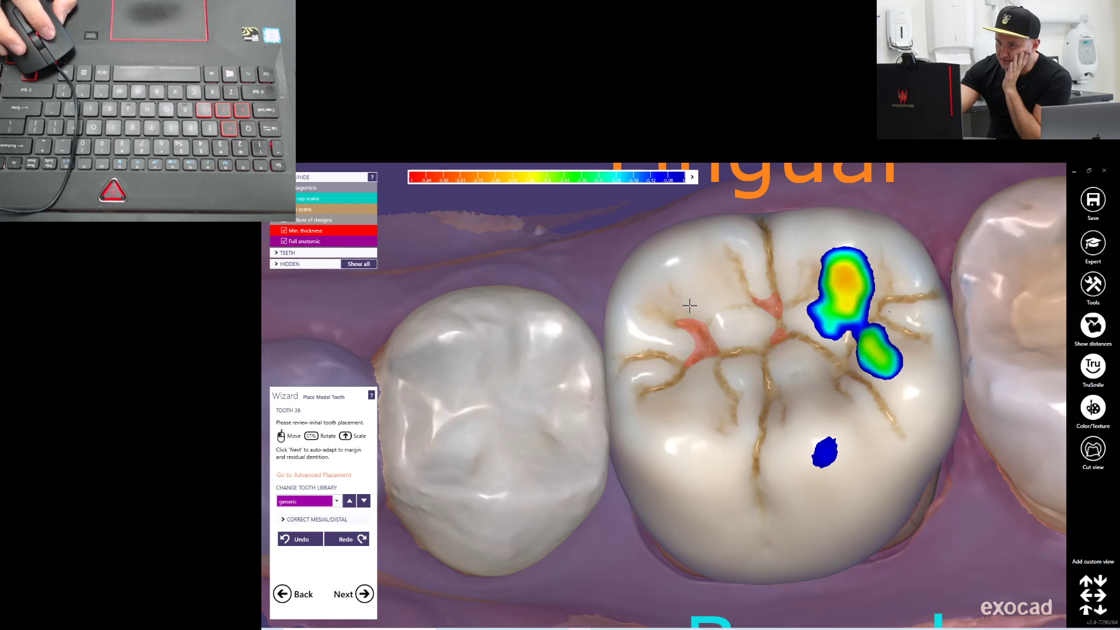
{"action": "mouse_move", "coordinate": [823, 361]}
{"action": "right_mouse_down"}
{"action": "mouse_move", "coordinate": [856, 370]}
{"action": "mouse_move", "coordinate": [824, 341]}
{"action": "right_mouse_up"}
{"action": "scroll", "coordinate": [837, 363], "scroll_direction": "down", "scroll_amount": 3}
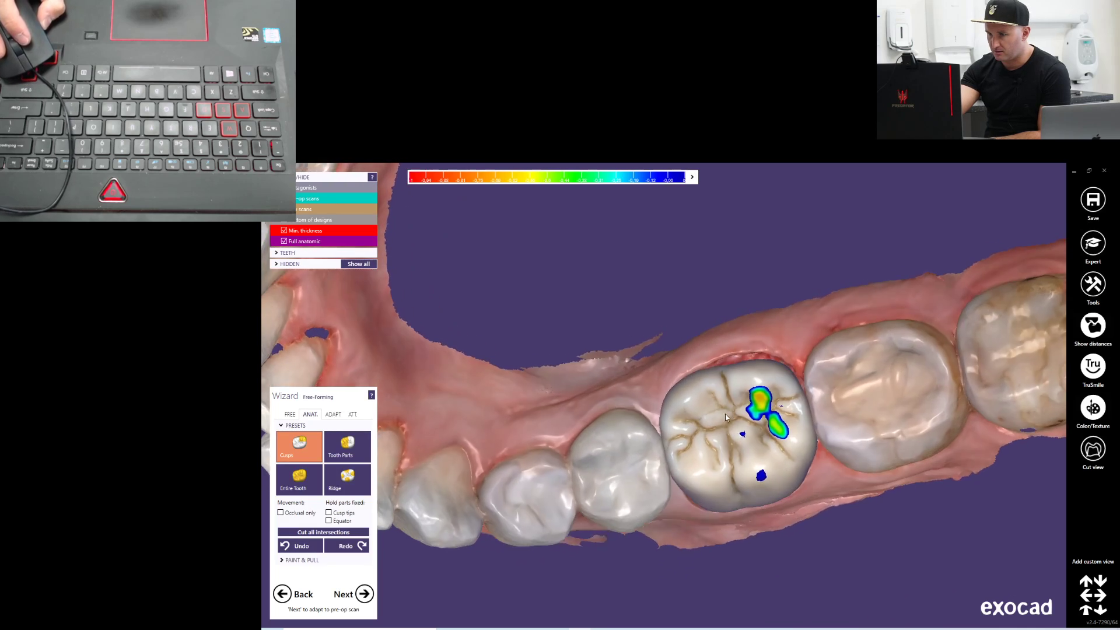
Examine the adapted crown and its occlusal contacts from the buccal, distal and occlusal sides against the neighbouring teeth
{"action": "right_click_drag", "start_coordinate": [743, 412], "coordinate": [717, 437]}
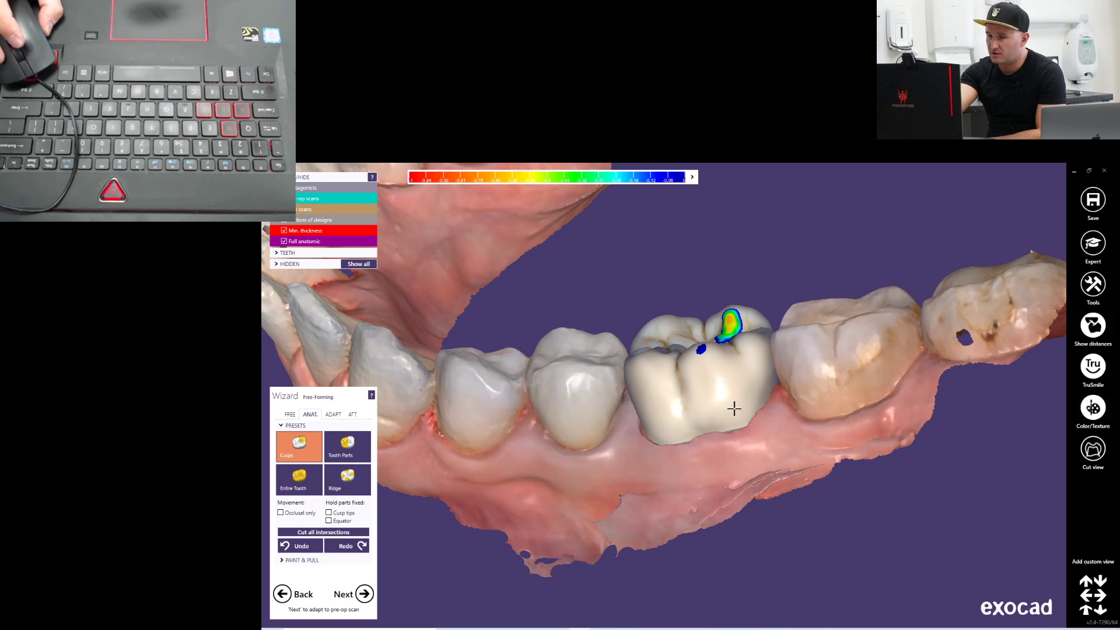
{"action": "right_click", "coordinate": [734, 413]}
{"action": "left_click", "coordinate": [727, 277]}
{"action": "right_click_drag", "start_coordinate": [719, 318], "coordinate": [628, 373]}
{"action": "scroll", "coordinate": [498, 353], "scroll_direction": "up", "scroll_amount": 5}
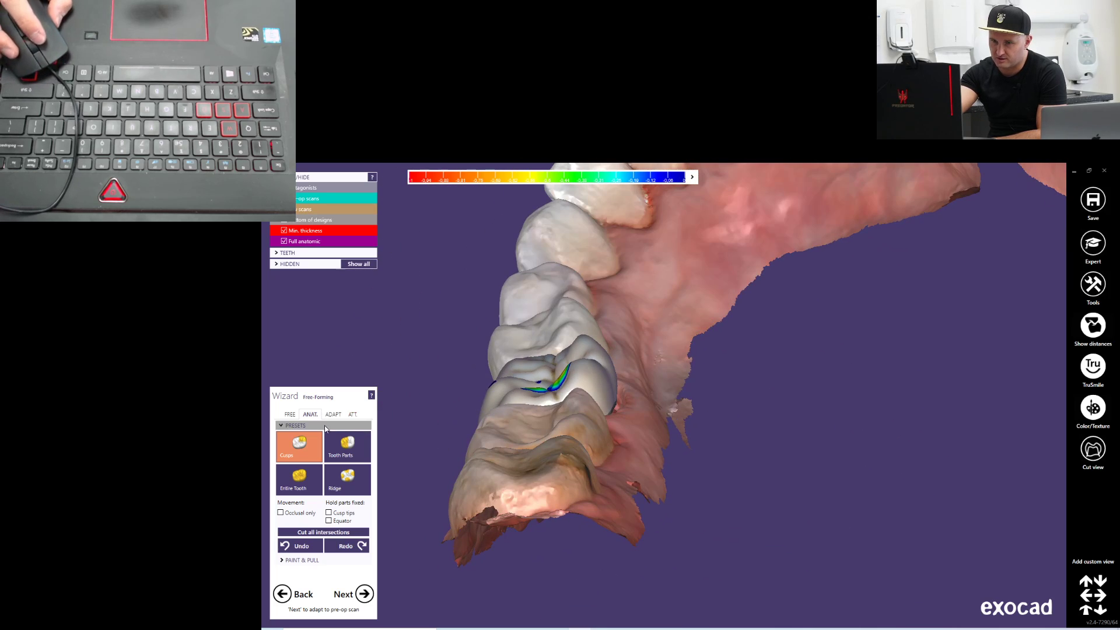
{"action": "middle_click_drag", "start_coordinate": [498, 352], "coordinate": [486, 366]}
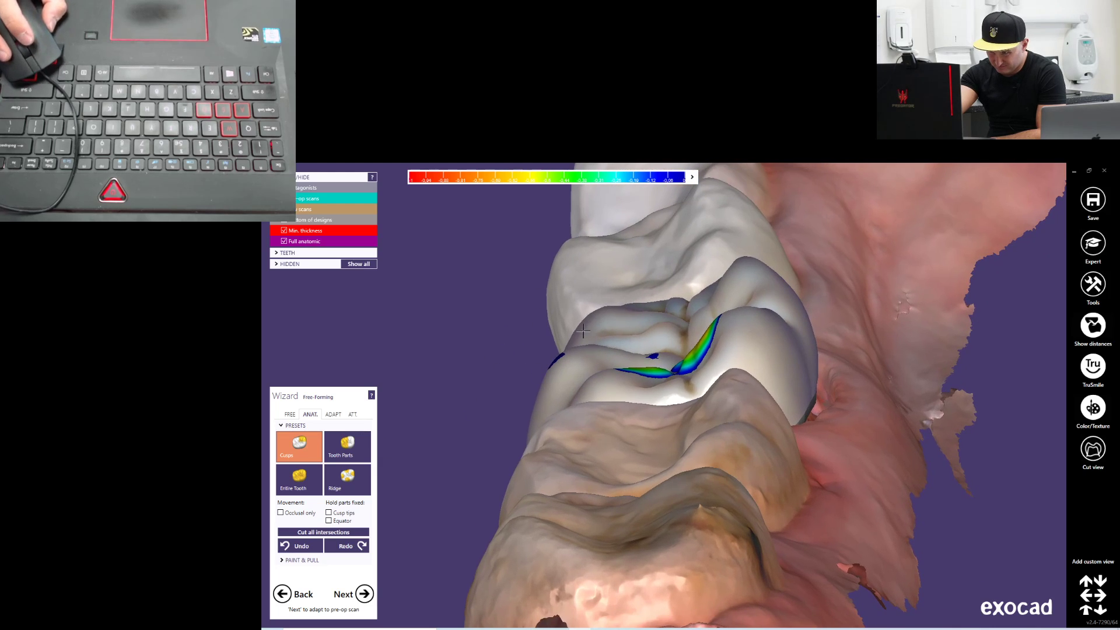
{"action": "scroll", "coordinate": [681, 314], "scroll_direction": "down", "scroll_amount": 1}
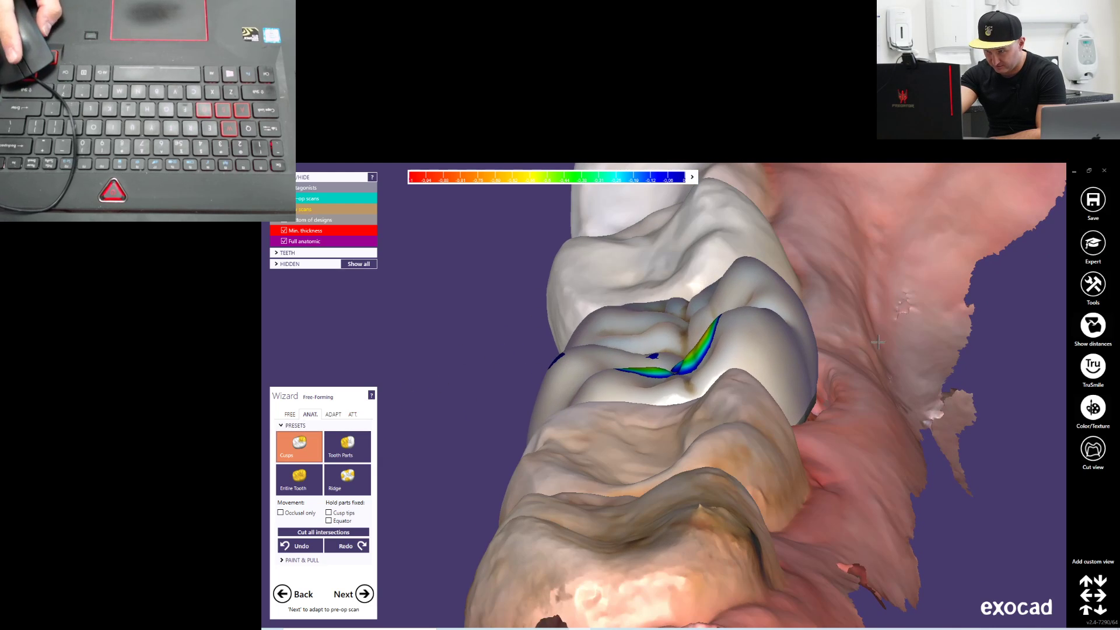
{"action": "scroll", "coordinate": [878, 342], "scroll_direction": "down", "scroll_amount": 4}
{"action": "right_click_drag", "start_coordinate": [826, 374], "coordinate": [924, 325]}
{"action": "middle_click_drag", "start_coordinate": [924, 326], "coordinate": [790, 326]}
{"action": "right_click_drag", "start_coordinate": [791, 373], "coordinate": [714, 396]}
{"action": "scroll", "coordinate": [790, 400], "scroll_direction": "down", "scroll_amount": 4}
{"action": "right_click_drag", "start_coordinate": [673, 448], "coordinate": [628, 419]}
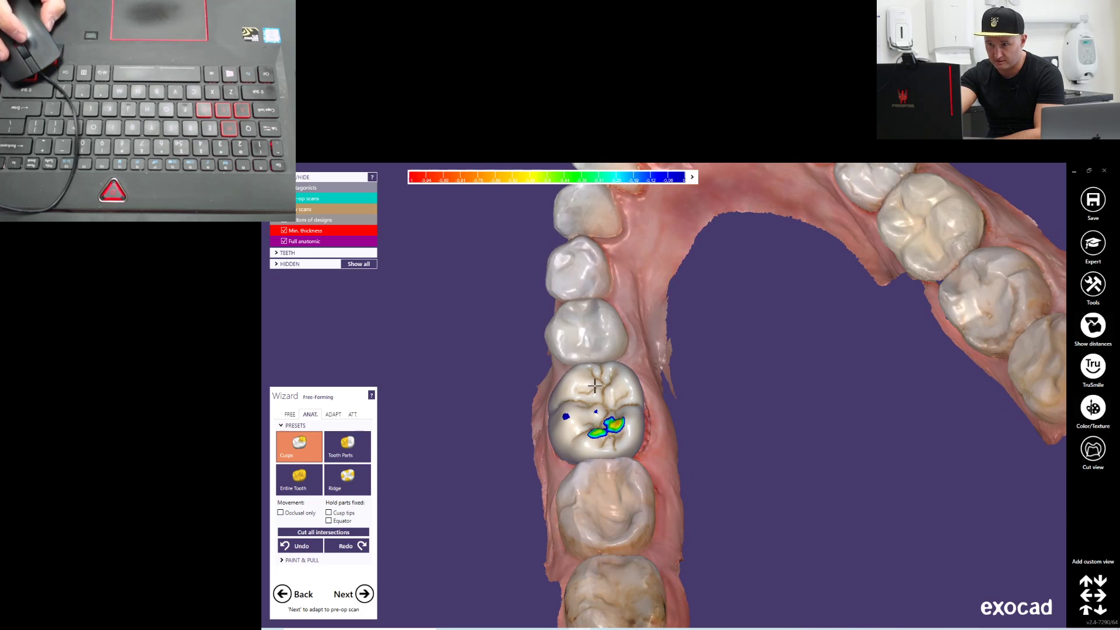
Review the free-forming tool sets for free, anatomic, adaptation and attachment editing, including Smooth/Flatten, and return to the anatomic tools
{"action": "left_click", "coordinate": [289, 415]}
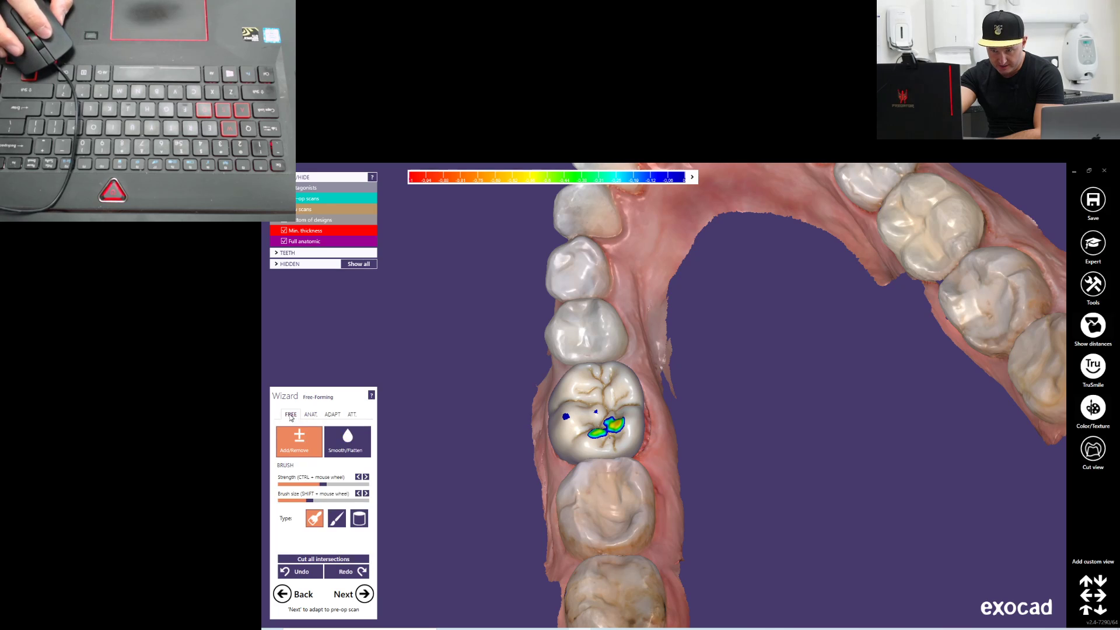
{"action": "left_click", "coordinate": [321, 418]}
{"action": "left_click", "coordinate": [332, 414]}
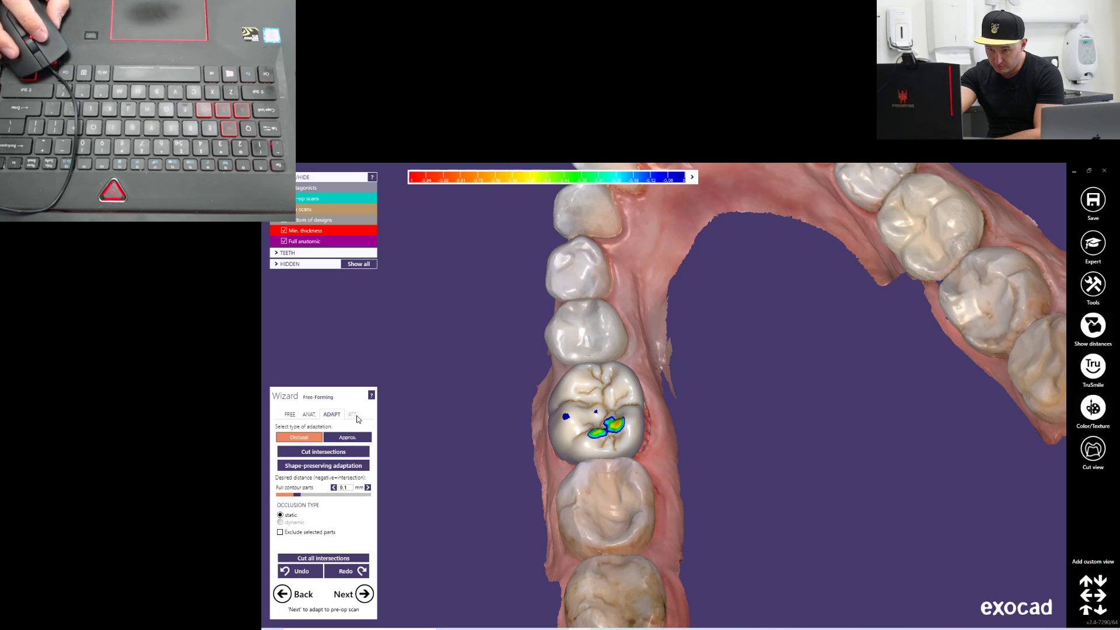
{"action": "left_click", "coordinate": [309, 415]}
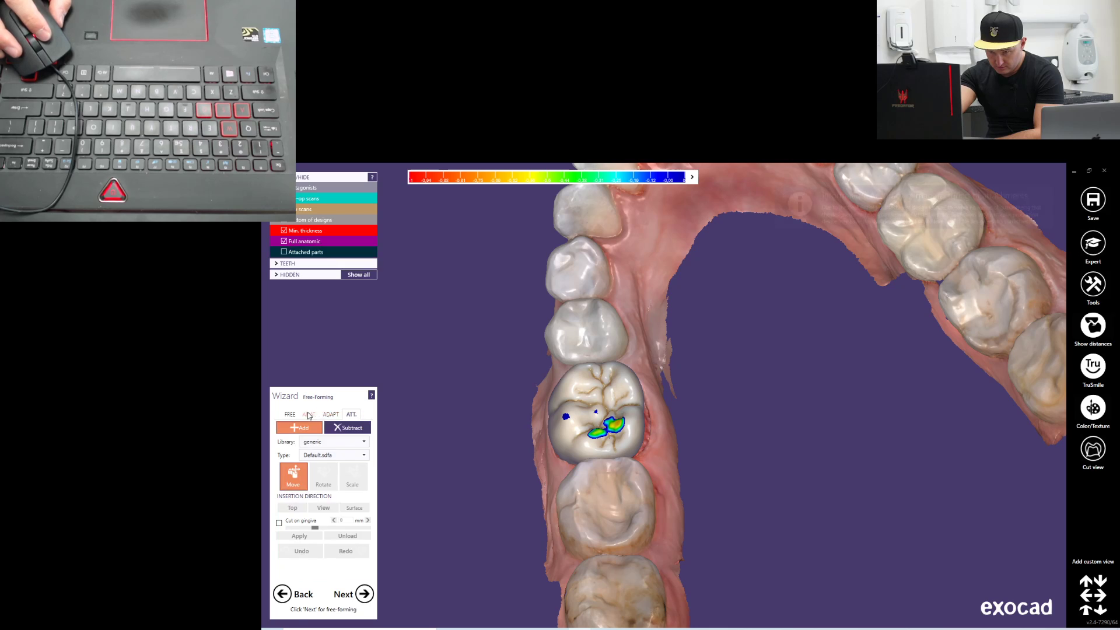
{"action": "left_click", "coordinate": [291, 415]}
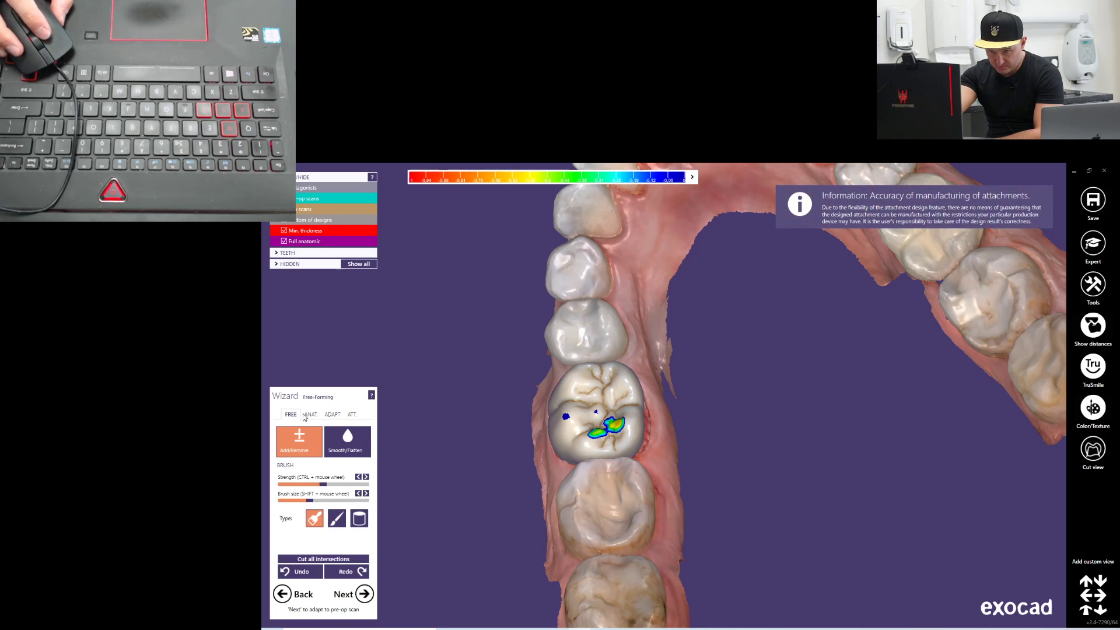
{"action": "right_click_drag", "start_coordinate": [424, 401], "coordinate": [432, 395]}
{"action": "right_click_drag", "start_coordinate": [520, 448], "coordinate": [261, 484]}
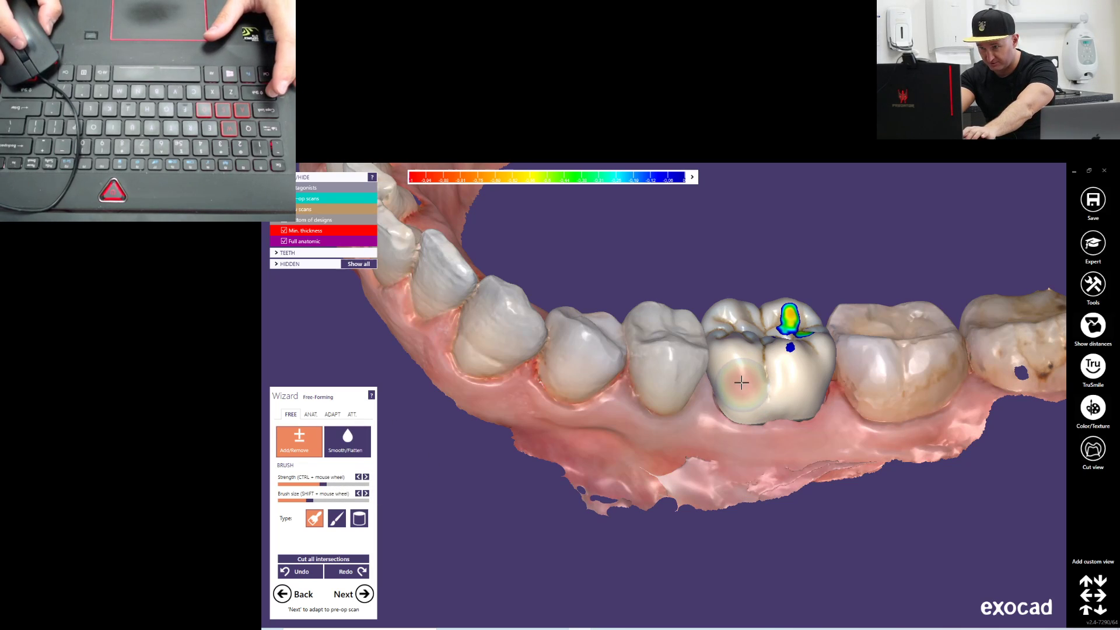
{"action": "left_click", "coordinate": [346, 448]}
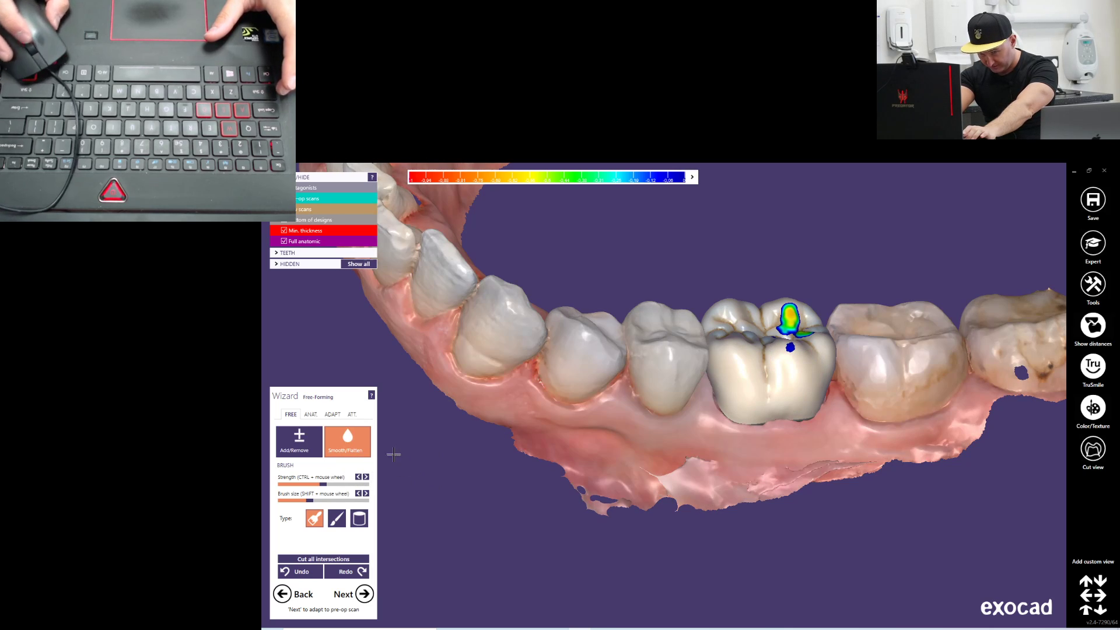
{"action": "left_click", "coordinate": [312, 415]}
Reshape the distobuccal cusp of the tooth 36 crown with the Cusps preset to remove its antagonist contact
{"action": "right_click_drag", "start_coordinate": [607, 452], "coordinate": [586, 417]}
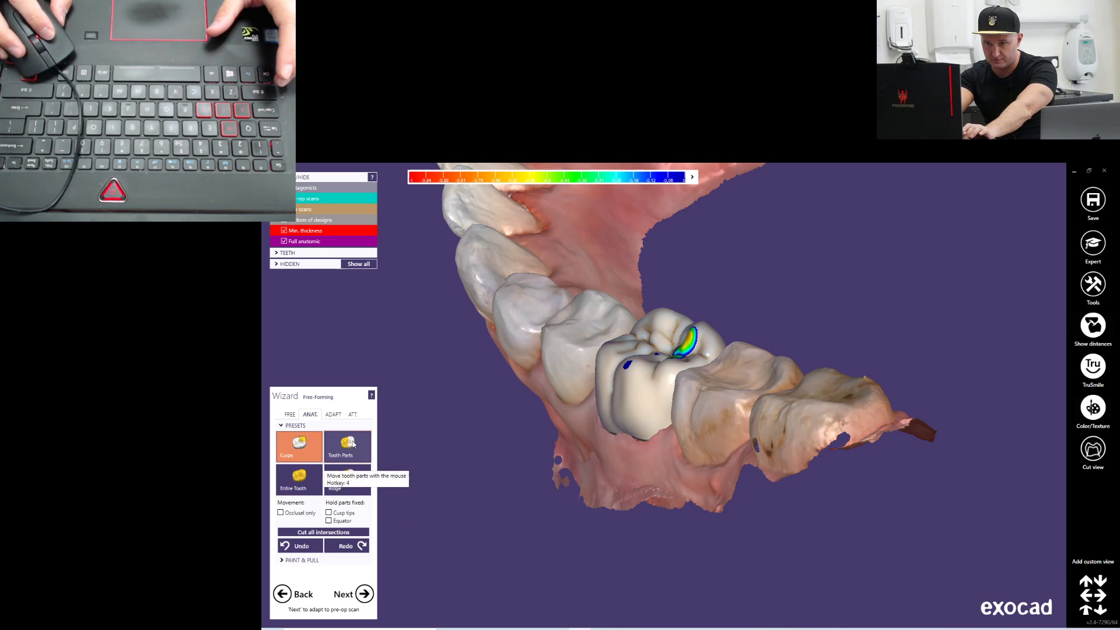
{"action": "right_click_drag", "start_coordinate": [680, 392], "coordinate": [605, 386]}
{"action": "right_click_drag", "start_coordinate": [505, 370], "coordinate": [514, 380]}
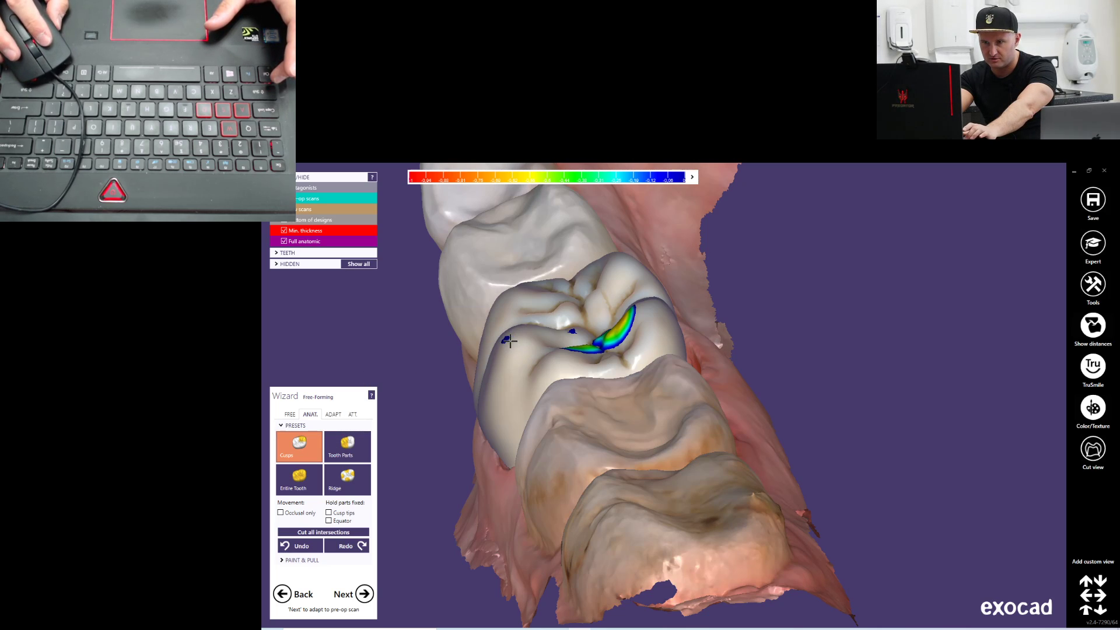
{"action": "right_click_drag", "start_coordinate": [590, 358], "coordinate": [731, 447]}
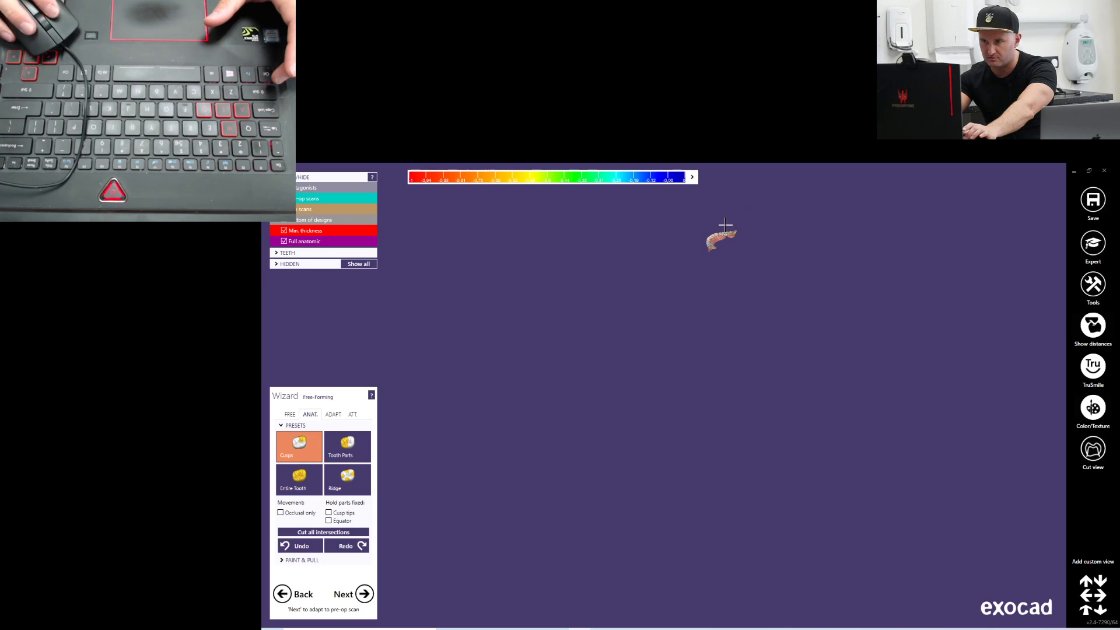
{"action": "scroll", "coordinate": [673, 447], "scroll_direction": "up", "scroll_amount": 5}
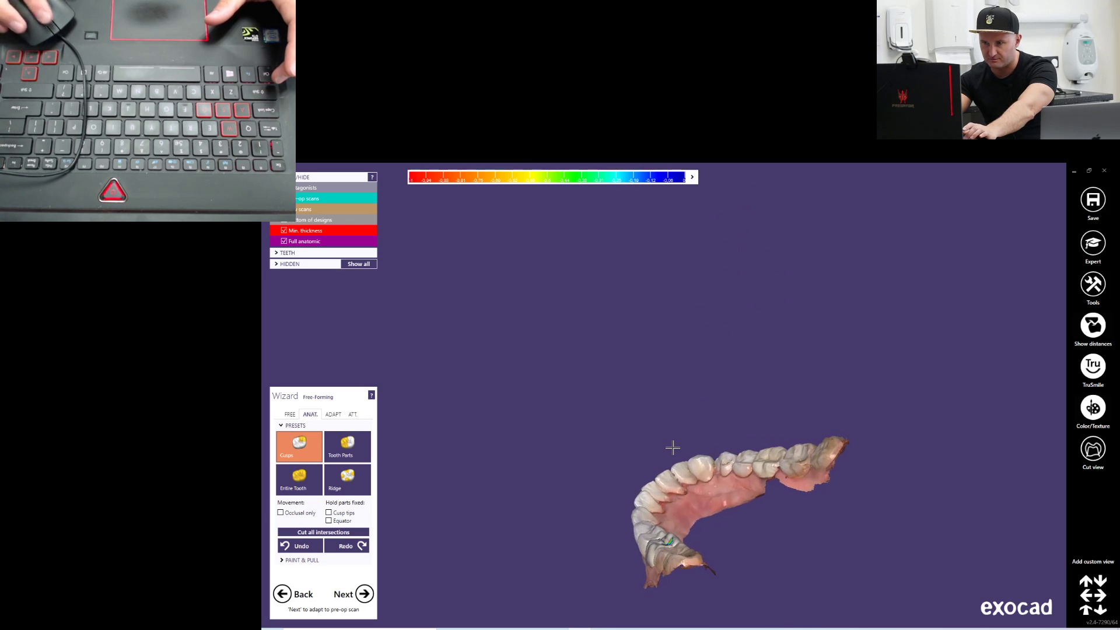
{"action": "right_click_drag", "start_coordinate": [670, 445], "coordinate": [750, 350]}
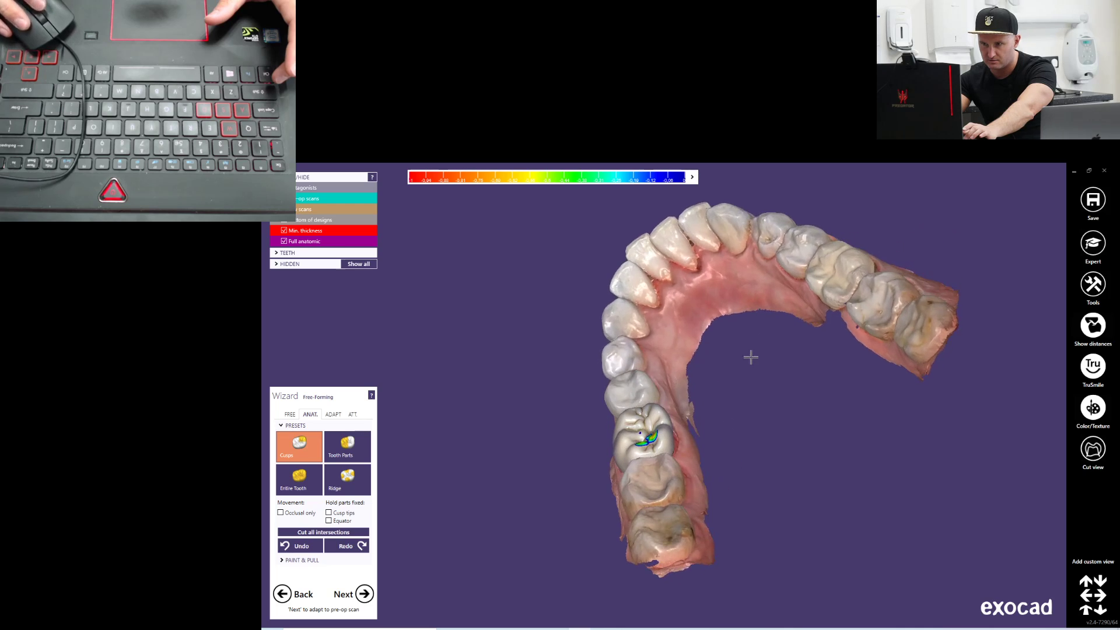
{"action": "scroll", "coordinate": [750, 350], "scroll_direction": "up", "scroll_amount": 5}
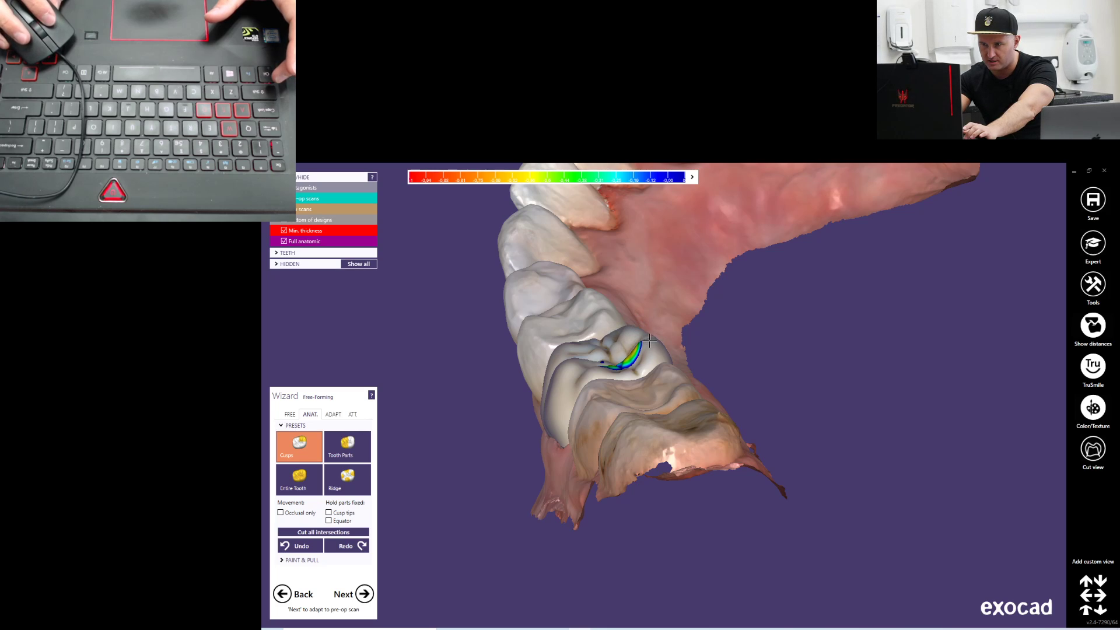
Lower the distolingual cusp of the crown with the Cusps preset to lighten its contact with the antagonist
{"action": "mouse_move", "coordinate": [719, 347]}
{"action": "right_mouse_down"}
{"action": "mouse_move", "coordinate": [729, 339]}
{"action": "mouse_move", "coordinate": [716, 334]}
{"action": "right_mouse_up"}
{"action": "scroll", "coordinate": [716, 333], "scroll_direction": "up", "scroll_amount": 8}
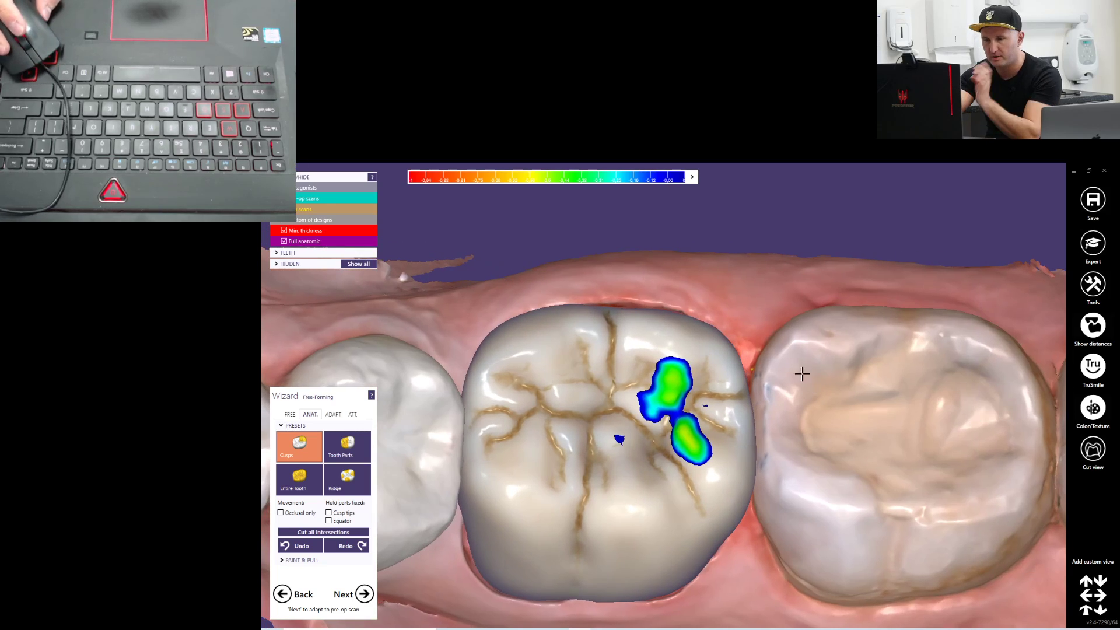
{"action": "right_click_drag", "start_coordinate": [698, 396], "coordinate": [700, 398]}
{"action": "middle_click_drag", "start_coordinate": [863, 522], "coordinate": [847, 589]}
{"action": "right_click_drag", "start_coordinate": [466, 431], "coordinate": [457, 433]}
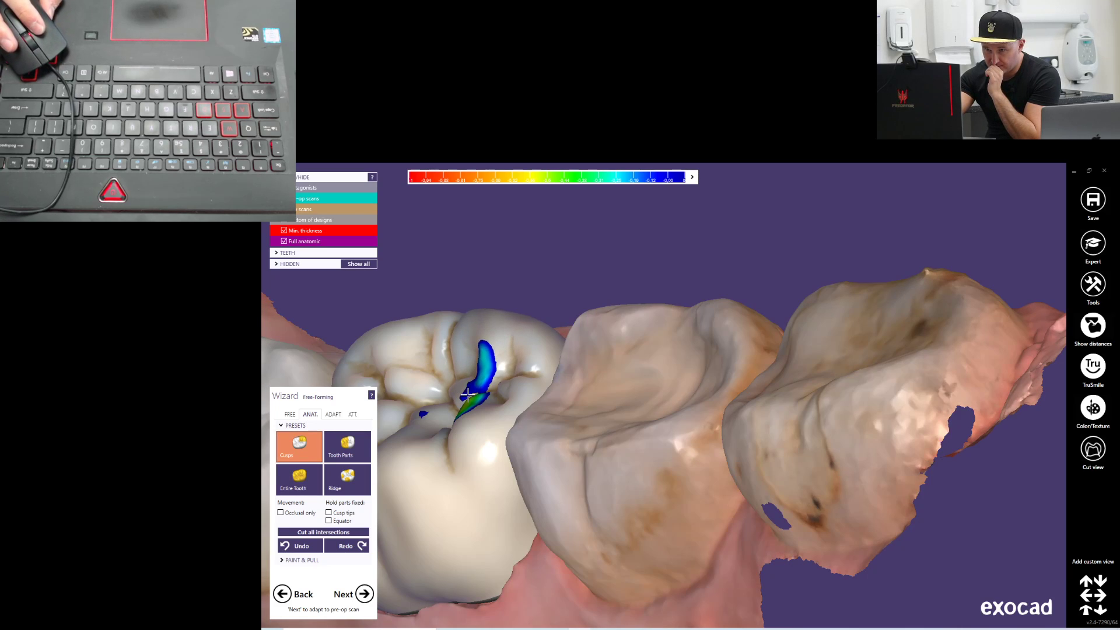
{"action": "right_click_drag", "start_coordinate": [513, 415], "coordinate": [514, 416]}
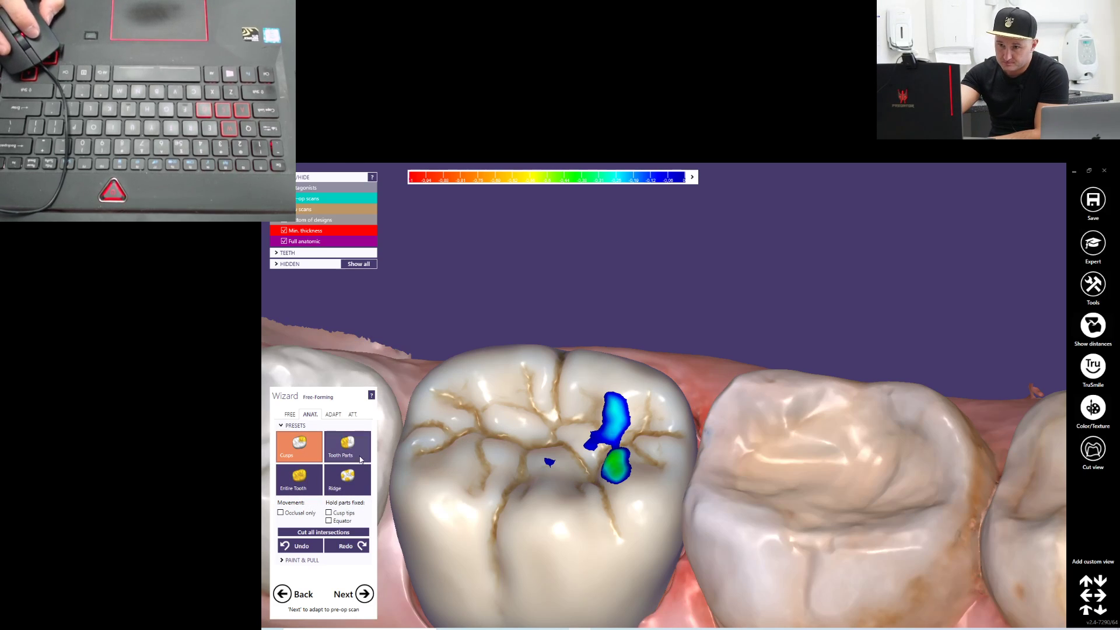
Remove material from the crown's distal occlusal contact areas with the free Add/Remove brush to reduce the antagonist contacts
{"action": "left_click", "coordinate": [290, 414]}
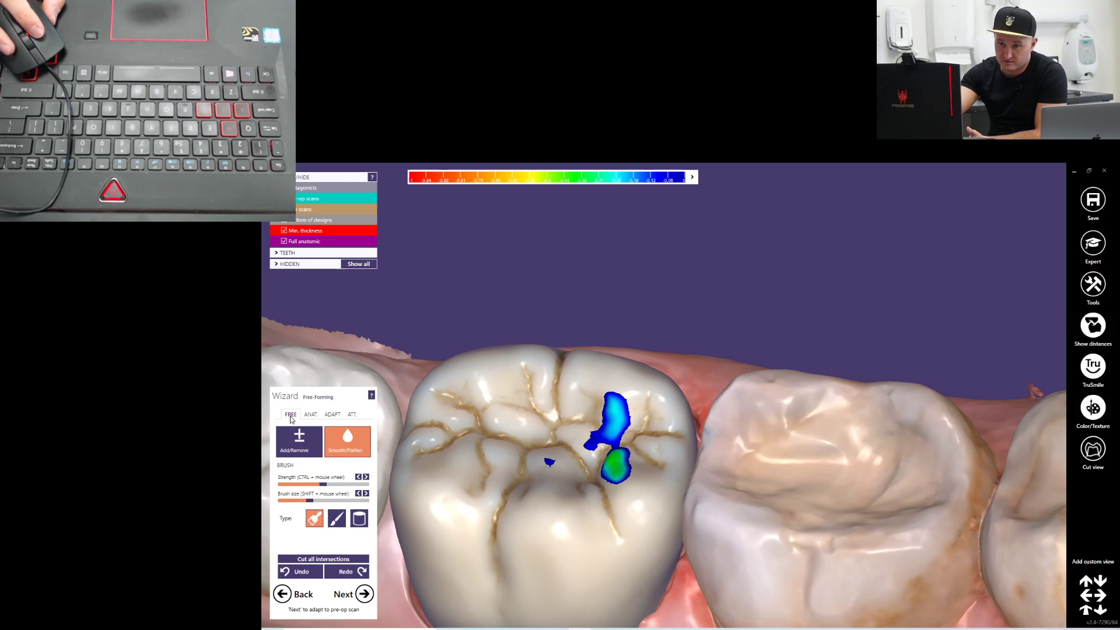
{"action": "left_click", "coordinate": [303, 444]}
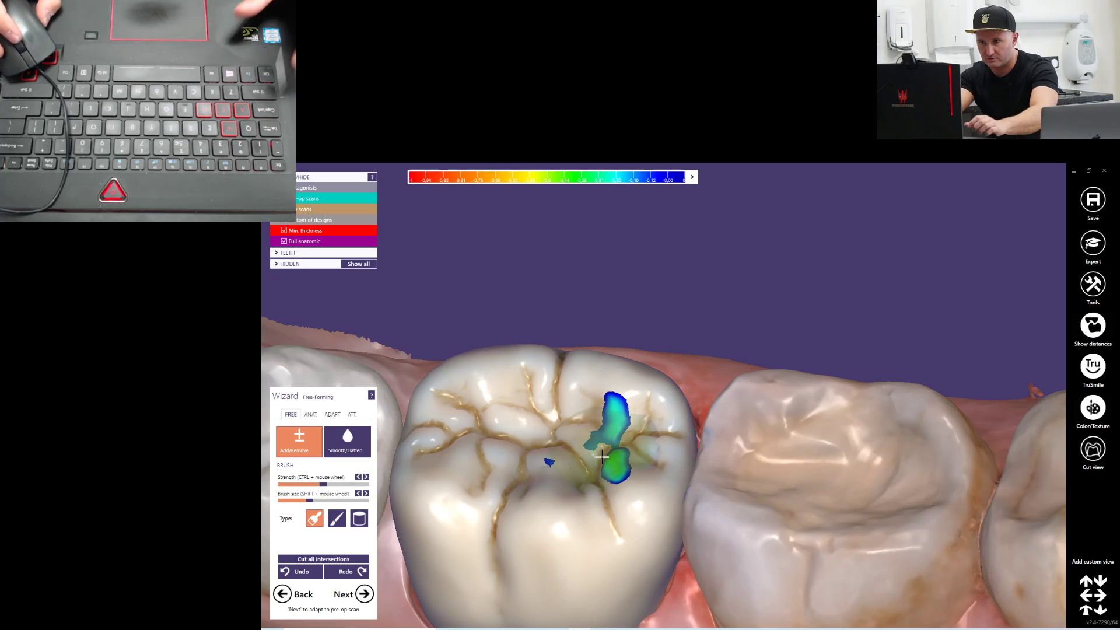
{"action": "mouse_move", "coordinate": [607, 451]}
{"action": "left_mouse_down", "text": "shift"}
{"action": "mouse_move", "coordinate": [550, 460]}
{"action": "mouse_move", "coordinate": [611, 478]}
{"action": "left_mouse_up", "text": "shift"}
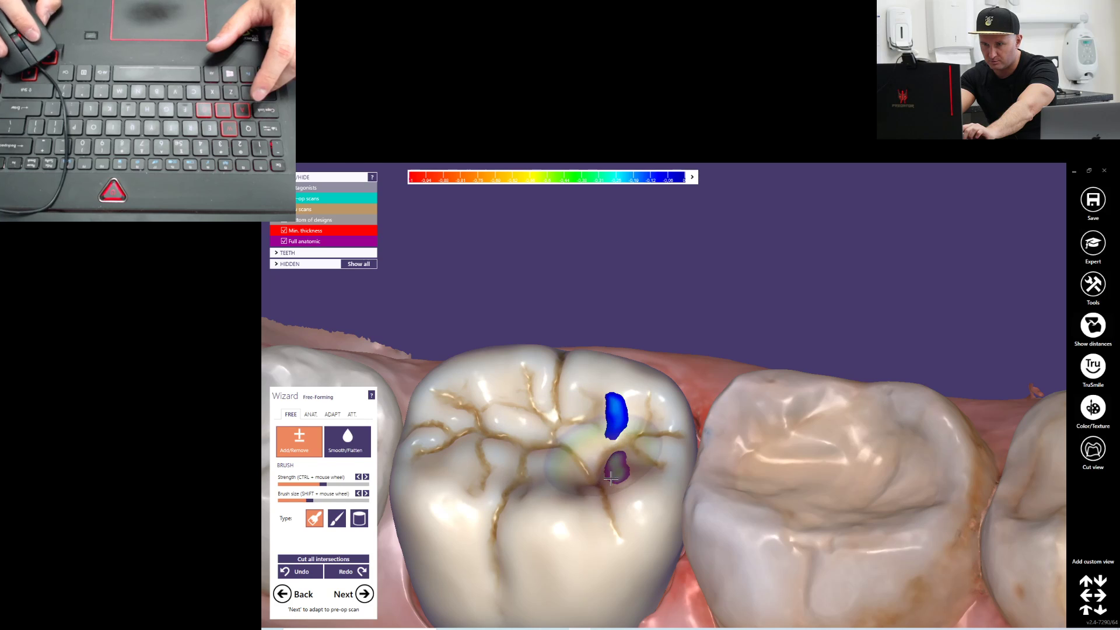
{"action": "left_click", "coordinate": [616, 448], "text": "shift"}
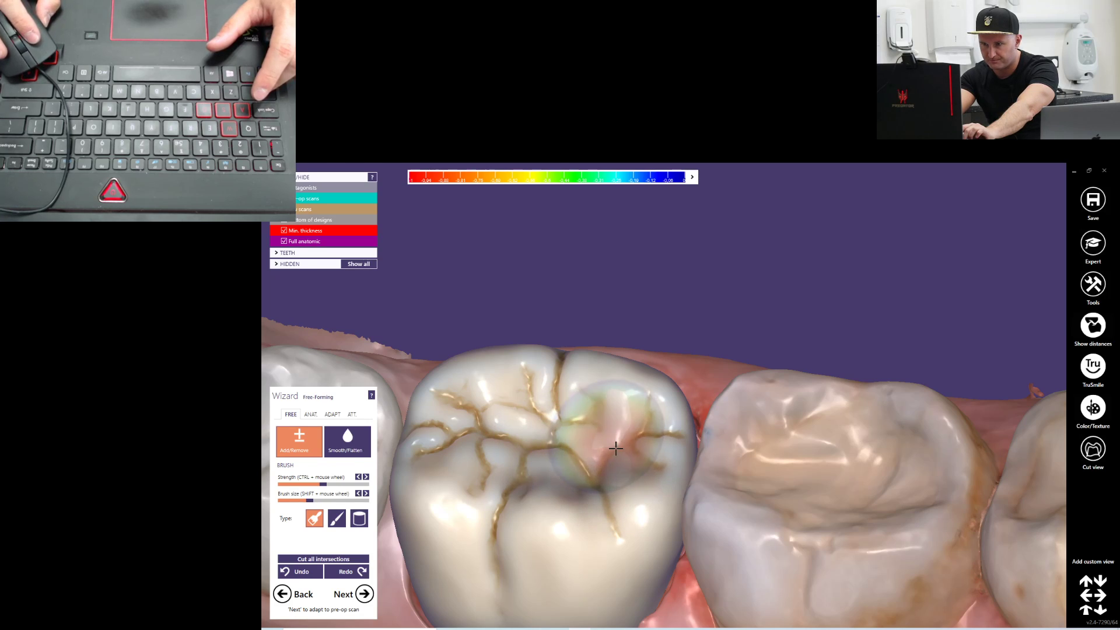
Cut the crown's intersections with the antagonist using static occlusal adaptation at 0.1 mm and check the occlusal surface
{"action": "left_click", "coordinate": [331, 415]}
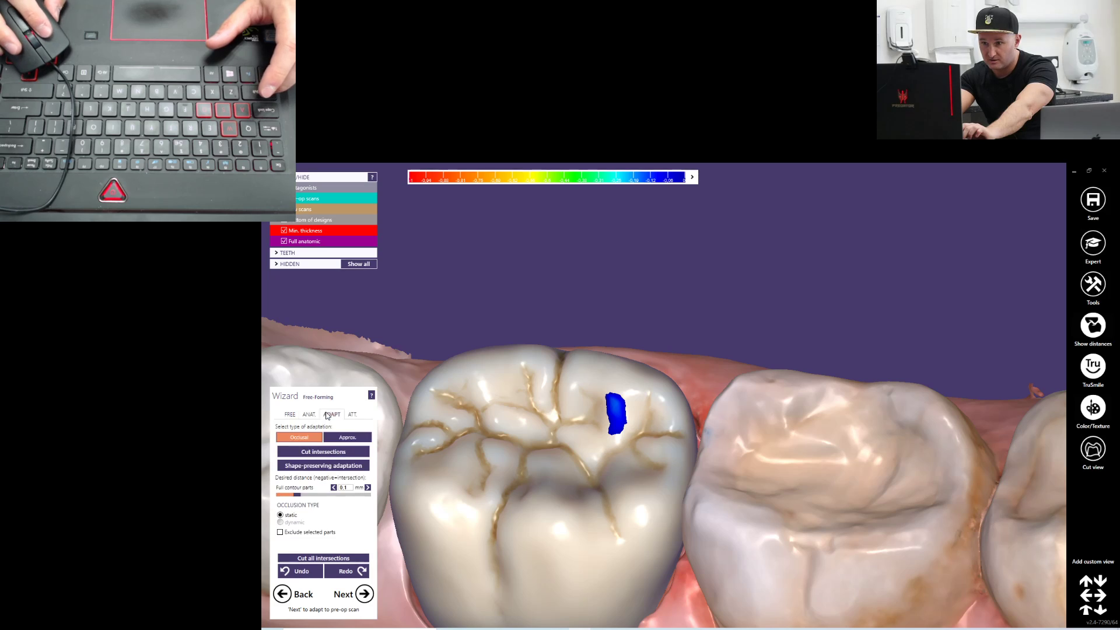
{"action": "left_click", "coordinate": [346, 438]}
{"action": "left_click", "coordinate": [308, 438]}
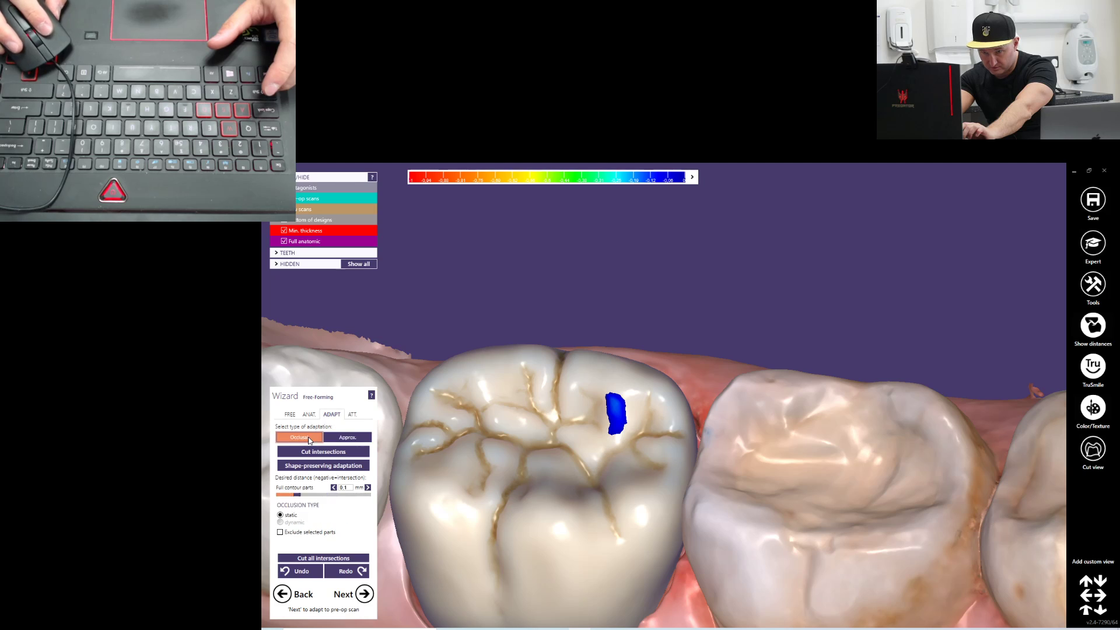
{"action": "left_click", "coordinate": [326, 453]}
{"action": "right_click_drag", "start_coordinate": [540, 406], "coordinate": [575, 461]}
{"action": "middle_click_drag", "start_coordinate": [579, 501], "coordinate": [573, 385]}
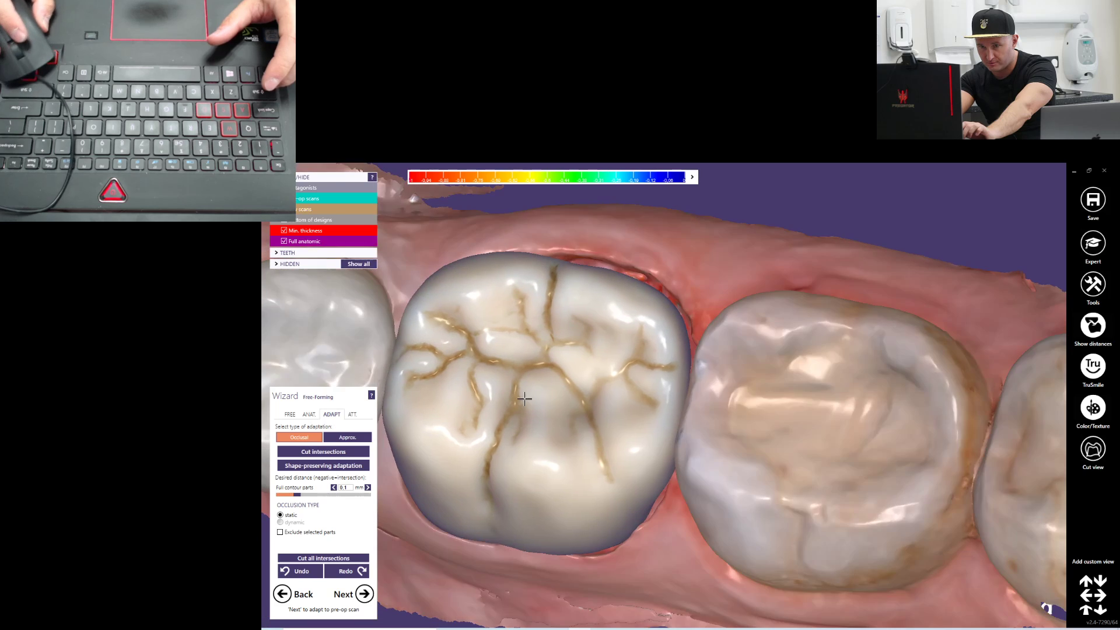
Cut the crown's intersections with the neighbouring teeth using approximal adaptation at 0 mm, and inspect the contact areas
{"action": "left_click", "coordinate": [291, 415]}
{"action": "mouse_move", "coordinate": [474, 482]}
{"action": "right_mouse_down"}
{"action": "mouse_move", "coordinate": [478, 465]}
{"action": "mouse_move", "coordinate": [527, 452]}
{"action": "mouse_move", "coordinate": [520, 458]}
{"action": "right_mouse_up"}
{"action": "left_click", "coordinate": [311, 416]}
{"action": "left_click", "coordinate": [335, 415]}
{"action": "left_click", "coordinate": [342, 439]}
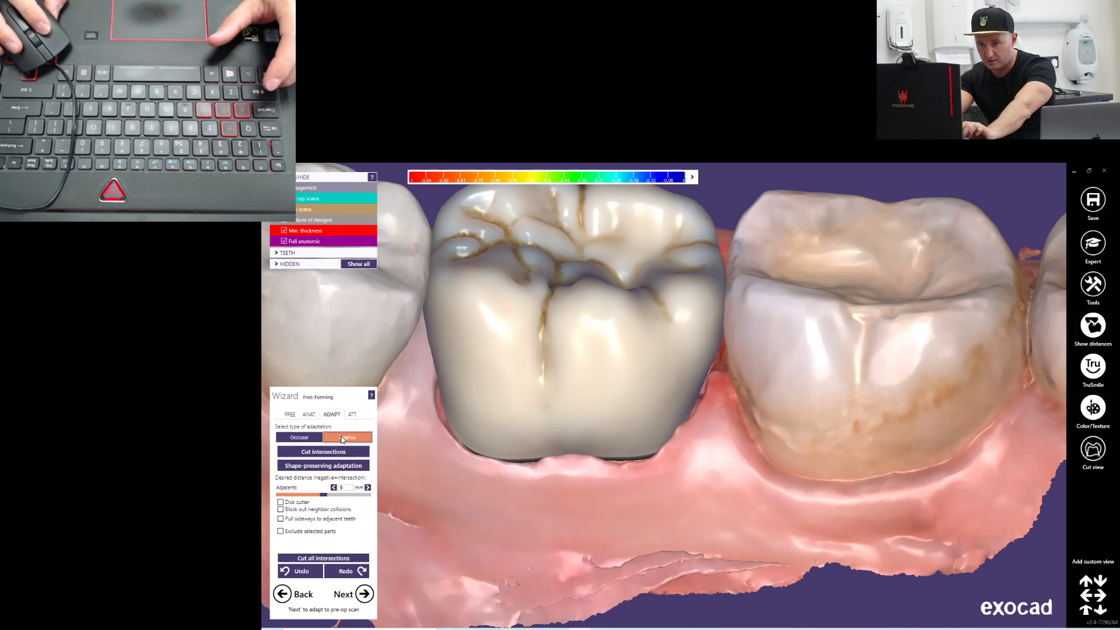
{"action": "scroll", "coordinate": [545, 465], "scroll_direction": "down", "scroll_amount": 2}
{"action": "scroll", "coordinate": [545, 465], "scroll_direction": "up", "scroll_amount": 2}
{"action": "scroll", "coordinate": [545, 465], "scroll_direction": "down", "scroll_amount": 2}
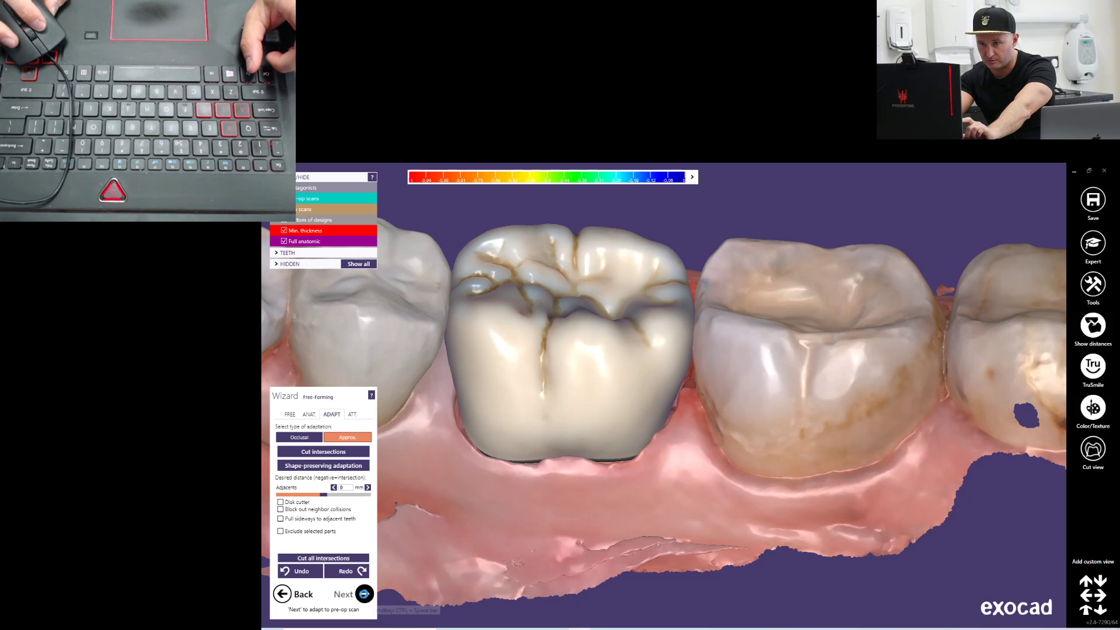
{"action": "left_click", "coordinate": [364, 594]}
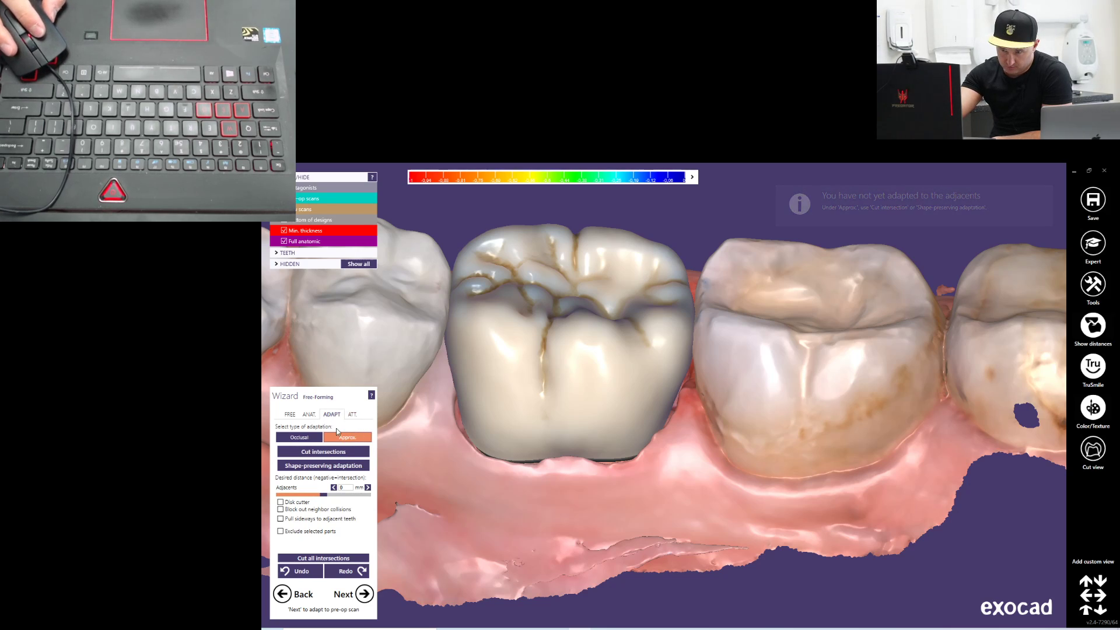
{"action": "left_click", "coordinate": [341, 458]}
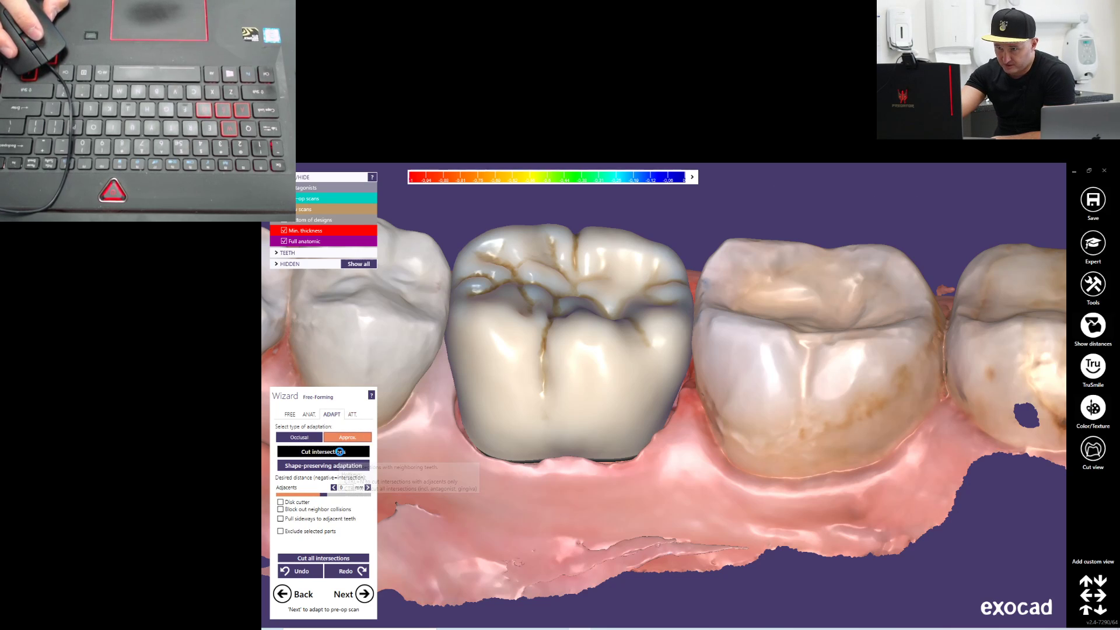
{"action": "mouse_move", "coordinate": [548, 391]}
{"action": "right_mouse_down"}
{"action": "mouse_move", "coordinate": [550, 403]}
{"action": "mouse_move", "coordinate": [540, 382]}
{"action": "right_mouse_up"}
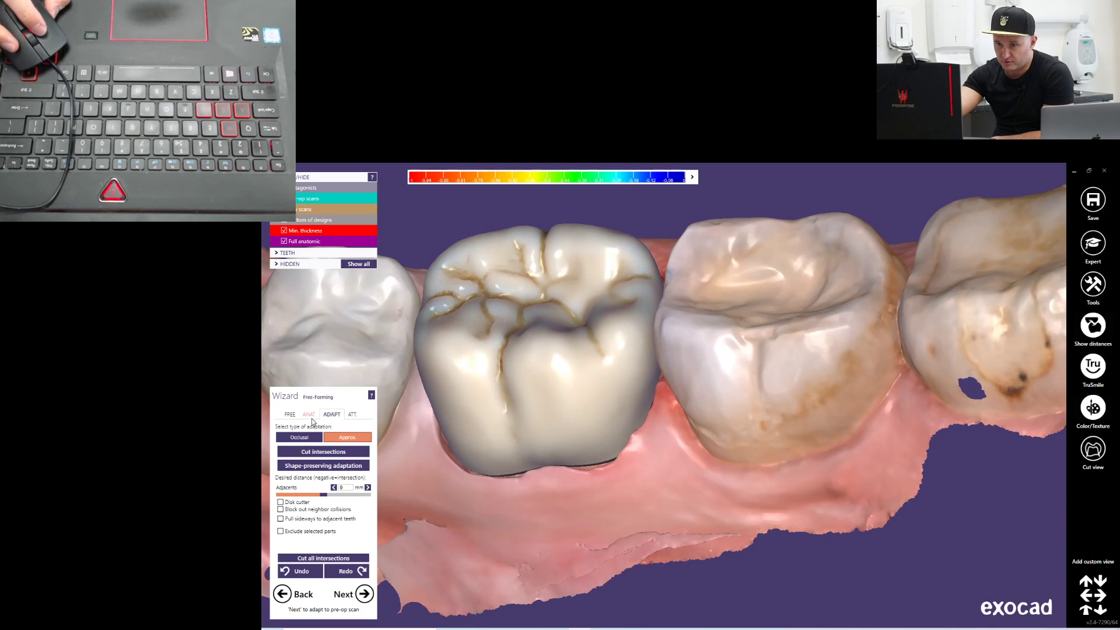
Adjust the crown's mesial and distal marginal areas with the Tooth Parts preset, comparing them with the neighbouring teeth
{"action": "left_click", "coordinate": [309, 414]}
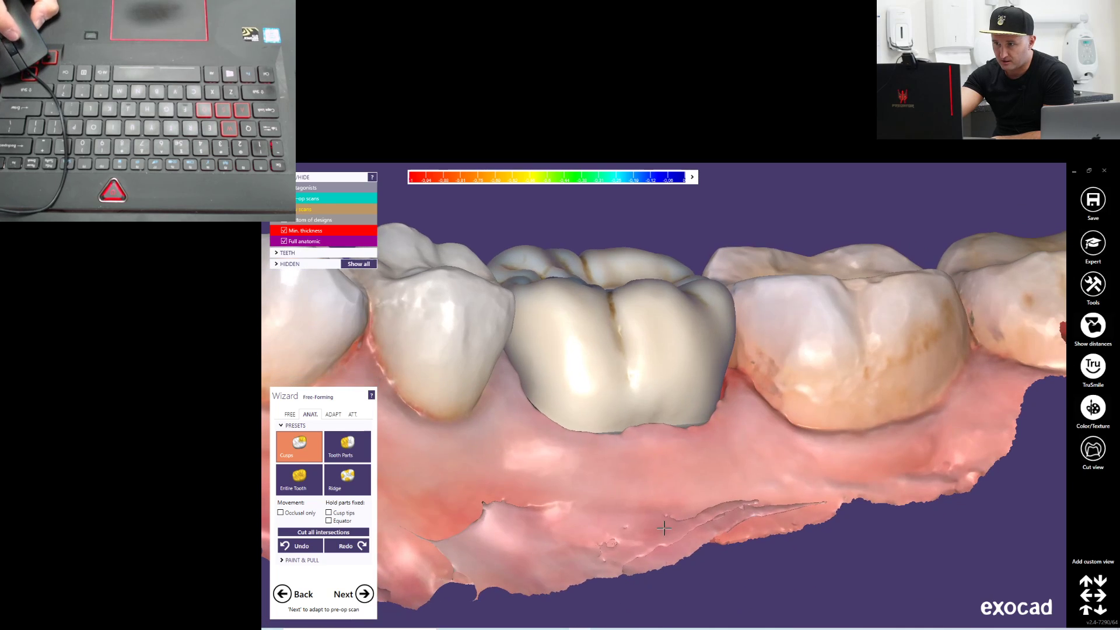
{"action": "right_click_drag", "start_coordinate": [664, 529], "coordinate": [484, 493]}
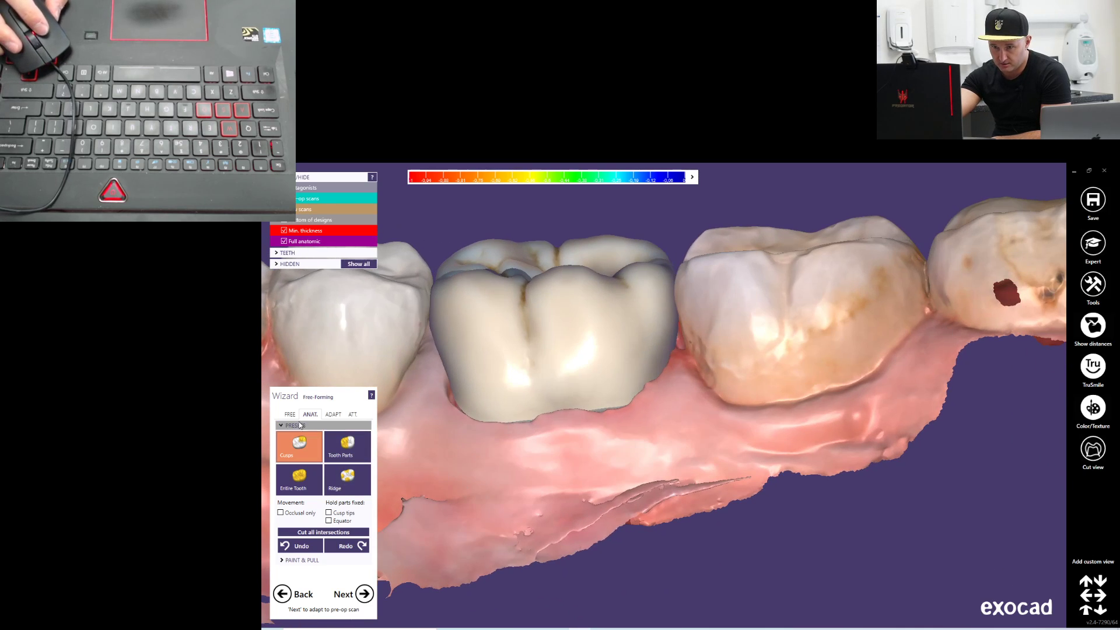
{"action": "left_click", "coordinate": [342, 461]}
{"action": "right_click_drag", "start_coordinate": [436, 257], "coordinate": [437, 299]}
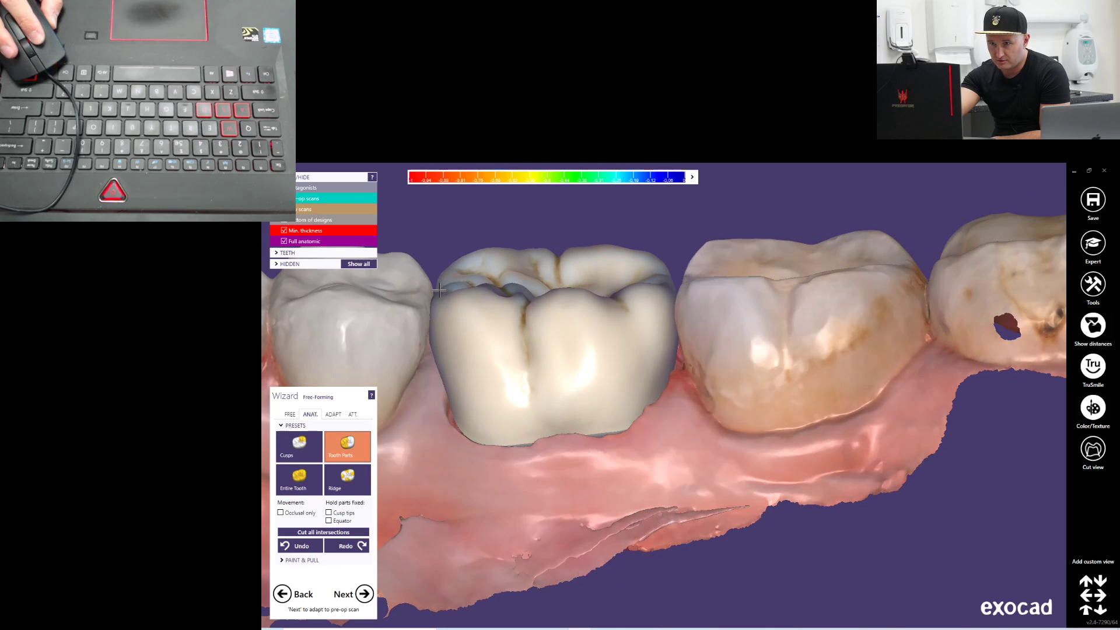
{"action": "left_click_drag", "start_coordinate": [439, 281], "coordinate": [439, 278]}
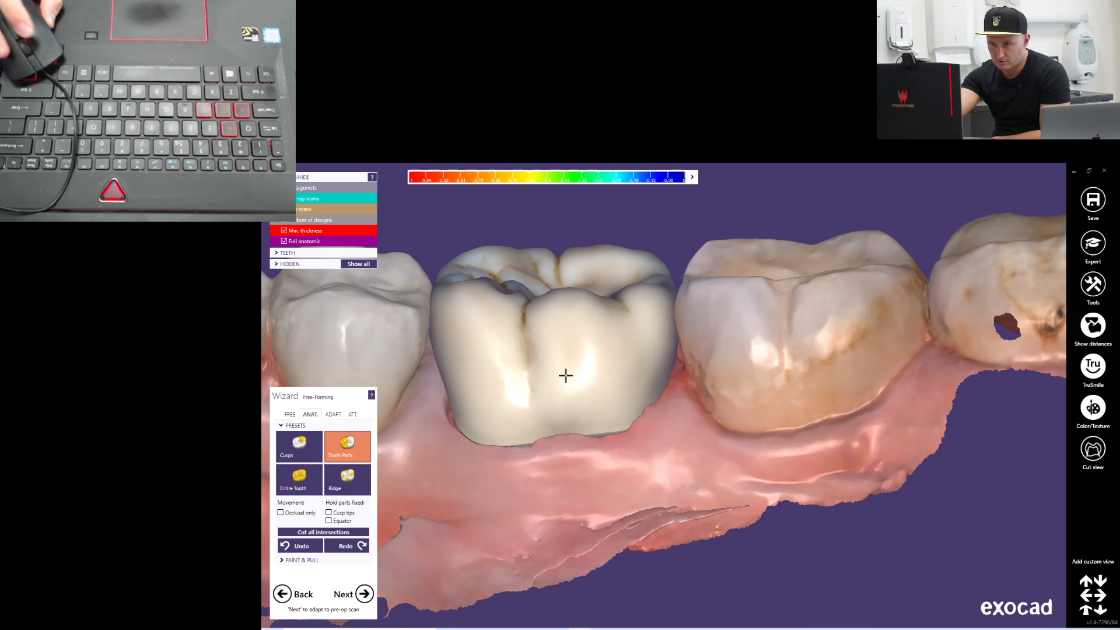
{"action": "right_click_drag", "start_coordinate": [670, 277], "coordinate": [670, 373]}
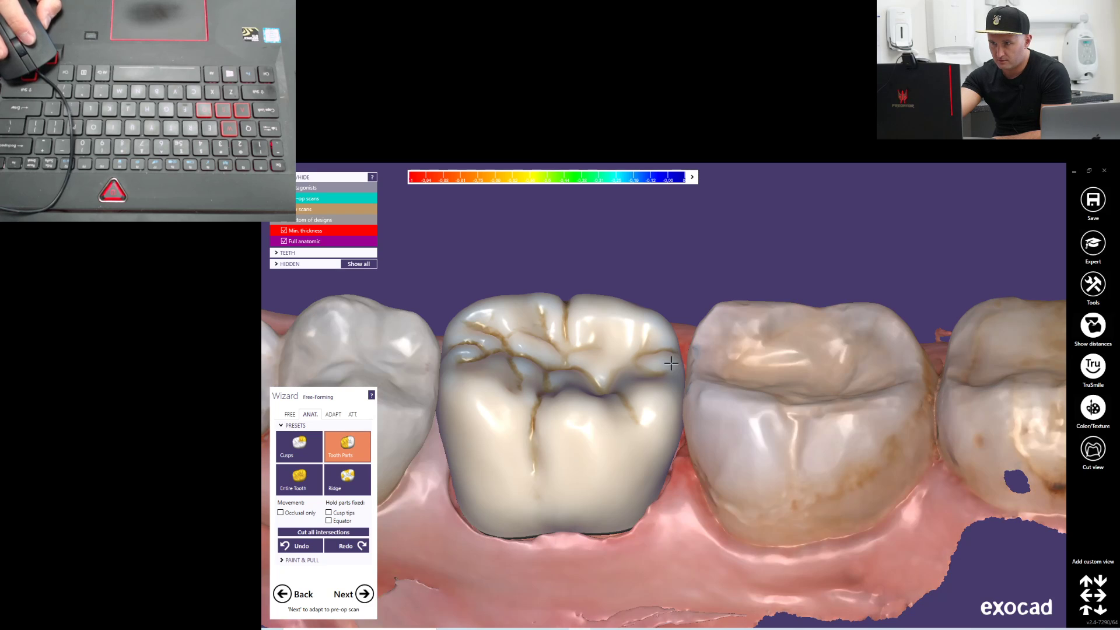
{"action": "left_click_drag", "start_coordinate": [671, 364], "coordinate": [672, 357]}
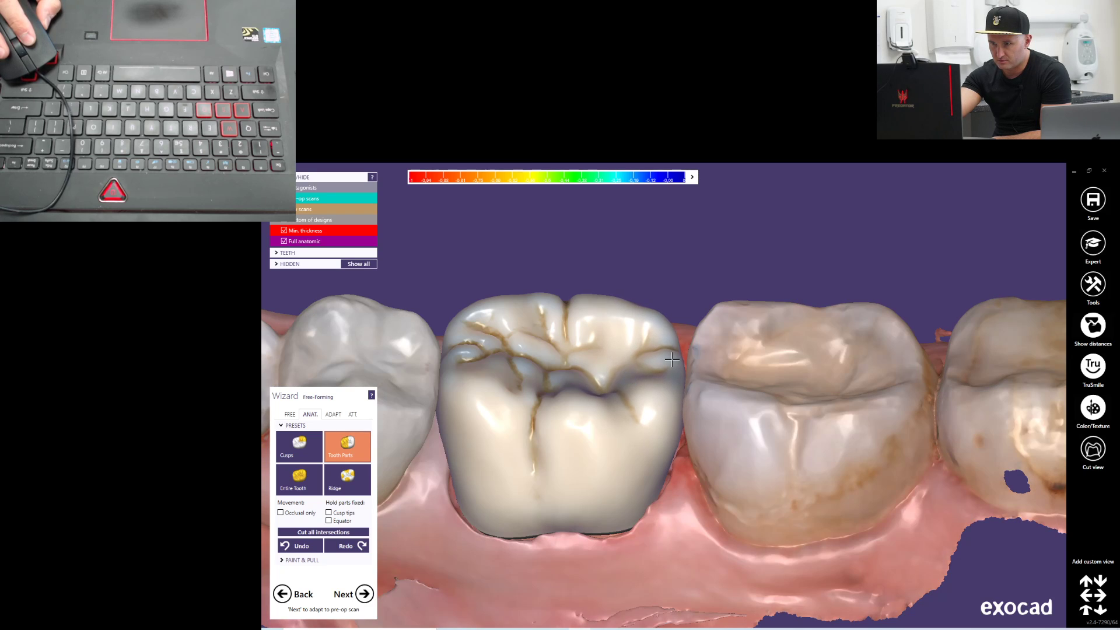
{"action": "right_click_drag", "start_coordinate": [697, 357], "coordinate": [619, 429]}
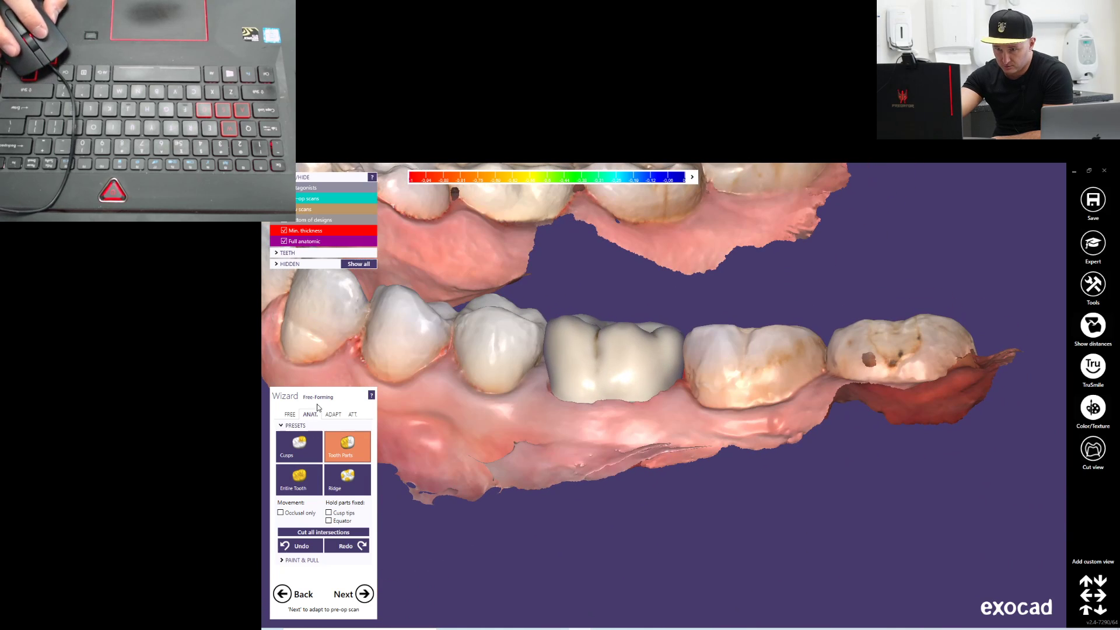
Cut the approximal intersections of the reshaped crown again and return to occlusal adaptation
{"action": "left_click", "coordinate": [333, 414]}
{"action": "left_click", "coordinate": [315, 451]}
{"action": "left_click", "coordinate": [299, 438]}
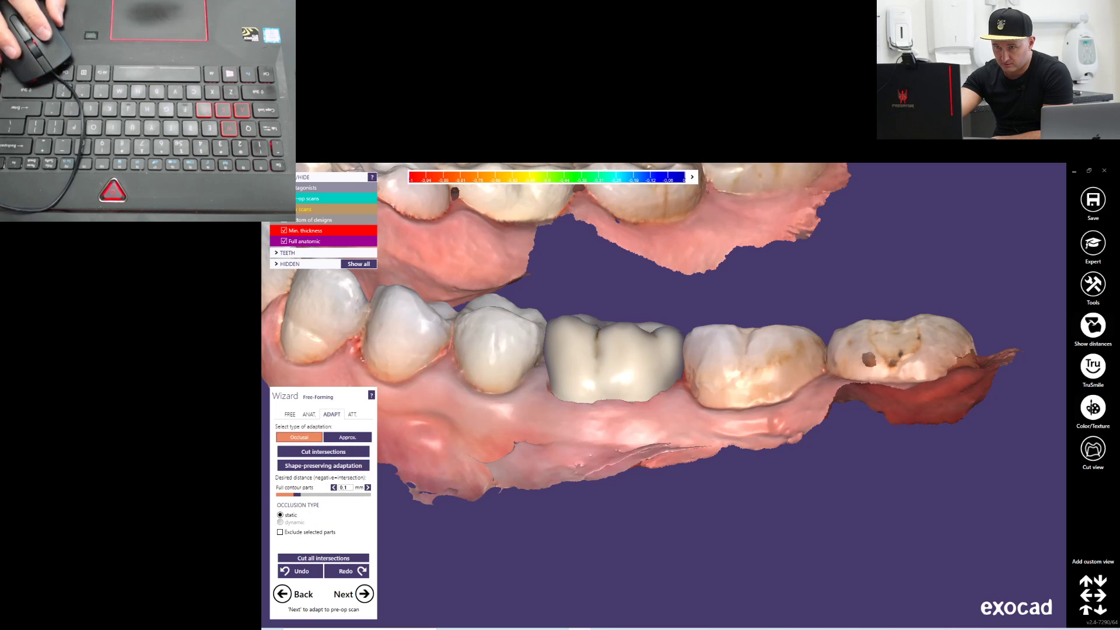
Hide the jaw scans and smooth the crown's outer walls just above the margin from all sides with the Smooth/Flatten brush
{"action": "left_click", "coordinate": [284, 209]}
{"action": "right_click_drag", "start_coordinate": [520, 460], "coordinate": [511, 508]}
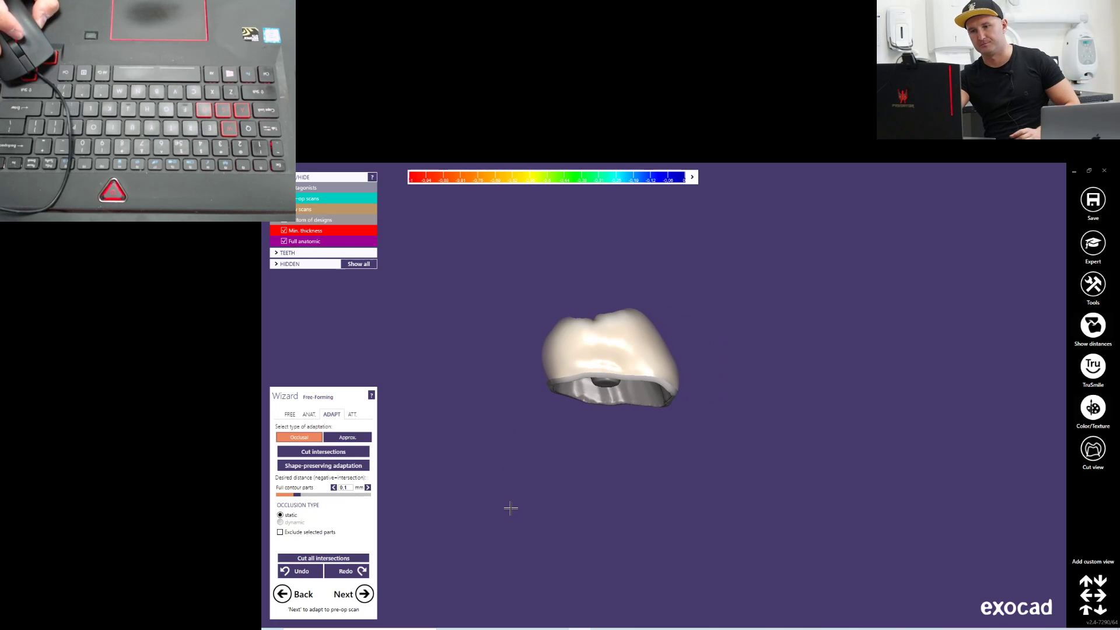
{"action": "left_click", "coordinate": [294, 418]}
{"action": "scroll", "coordinate": [520, 396], "scroll_direction": "down", "scroll_amount": 3}
{"action": "right_click_drag", "start_coordinate": [625, 385], "coordinate": [643, 381]}
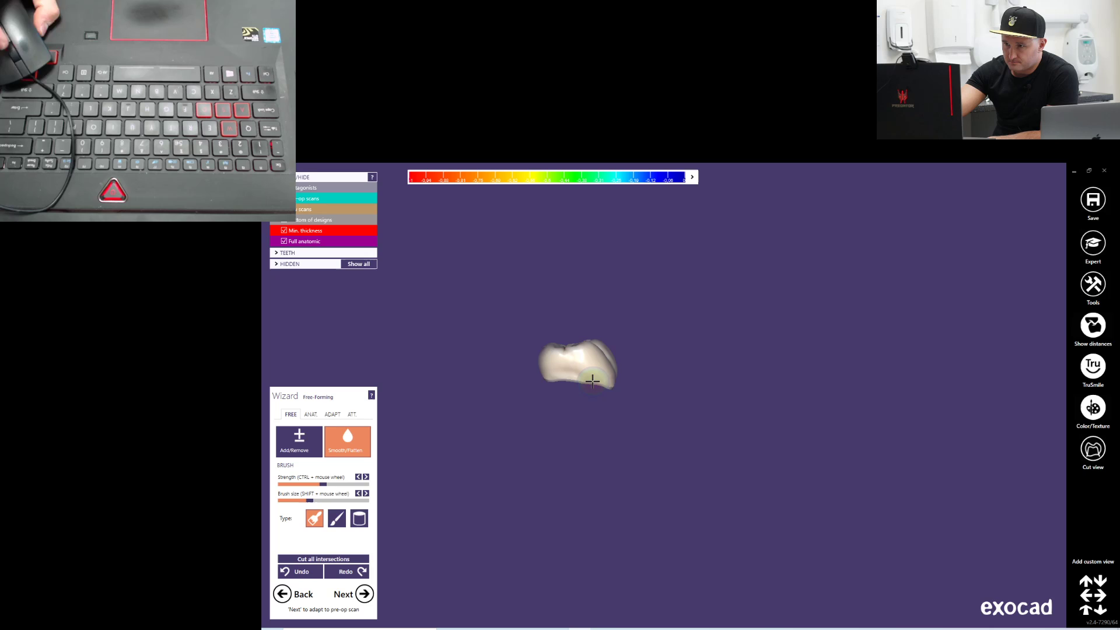
{"action": "scroll", "coordinate": [589, 383], "scroll_direction": "up", "scroll_amount": 4}
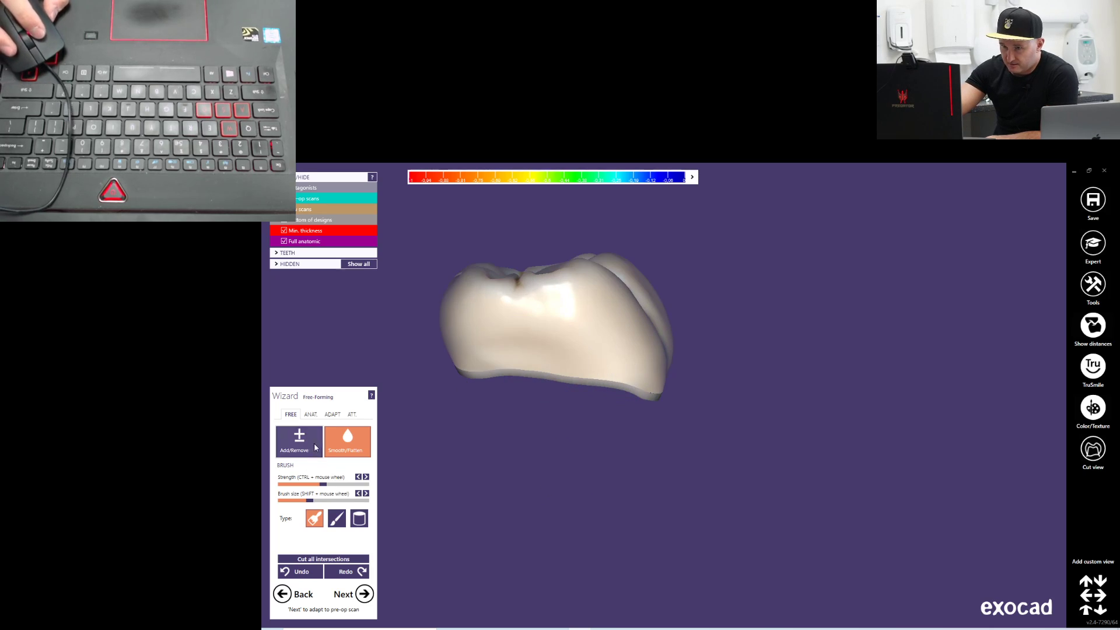
{"action": "mouse_move", "coordinate": [508, 364]}
{"action": "right_mouse_down"}
{"action": "mouse_move", "coordinate": [521, 393]}
{"action": "mouse_move", "coordinate": [536, 377]}
{"action": "right_mouse_up"}
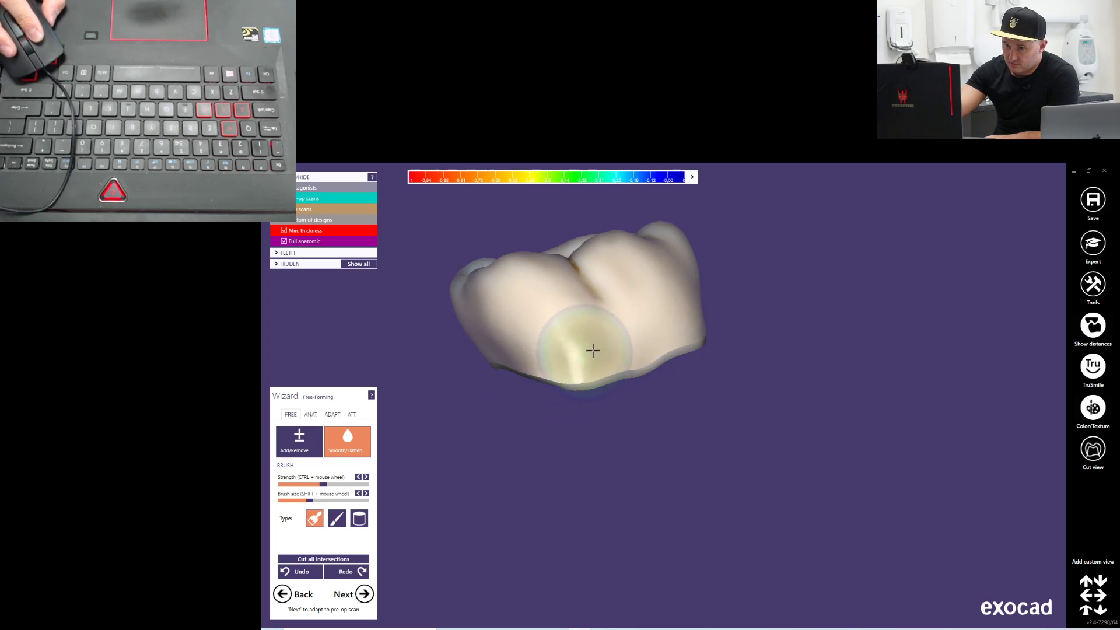
{"action": "mouse_move", "coordinate": [560, 352]}
{"action": "right_mouse_down"}
{"action": "mouse_move", "coordinate": [723, 440]}
{"action": "mouse_move", "coordinate": [700, 428]}
{"action": "right_mouse_up"}
{"action": "mouse_move", "coordinate": [758, 405]}
{"action": "right_mouse_down"}
{"action": "mouse_move", "coordinate": [703, 452]}
{"action": "mouse_move", "coordinate": [592, 420]}
{"action": "mouse_move", "coordinate": [599, 375]}
{"action": "mouse_move", "coordinate": [733, 315]}
{"action": "right_mouse_up"}
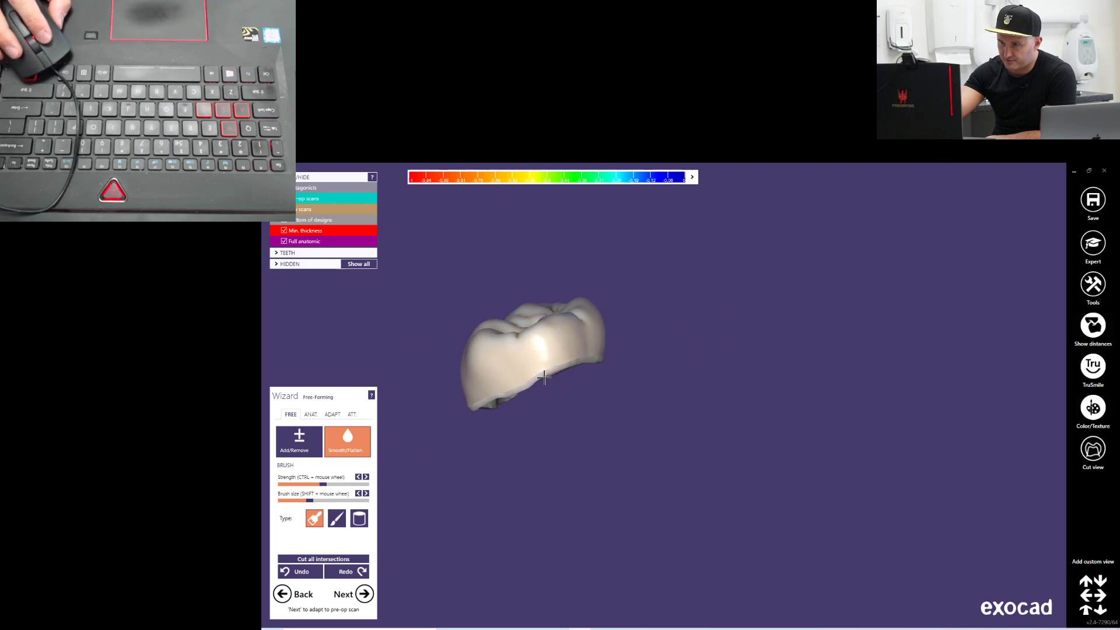
{"action": "right_click_drag", "start_coordinate": [607, 357], "coordinate": [575, 376]}
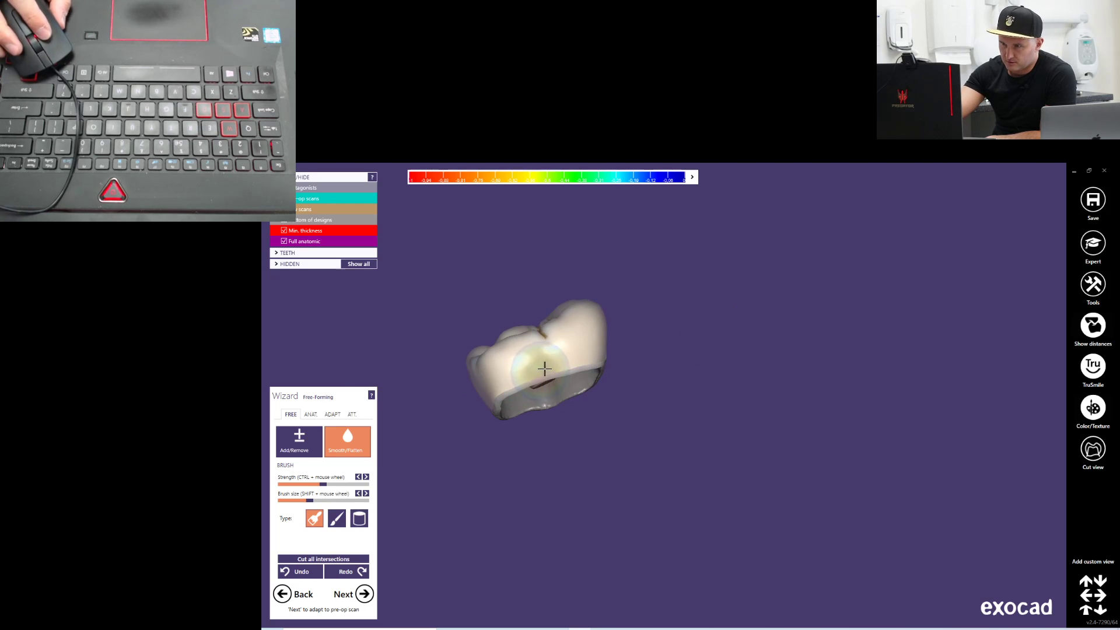
{"action": "right_click_drag", "start_coordinate": [493, 403], "coordinate": [640, 412]}
{"action": "mouse_move", "coordinate": [653, 331]}
{"action": "right_mouse_down"}
{"action": "mouse_move", "coordinate": [651, 367]}
{"action": "mouse_move", "coordinate": [708, 338]}
{"action": "mouse_move", "coordinate": [667, 337]}
{"action": "right_mouse_up"}
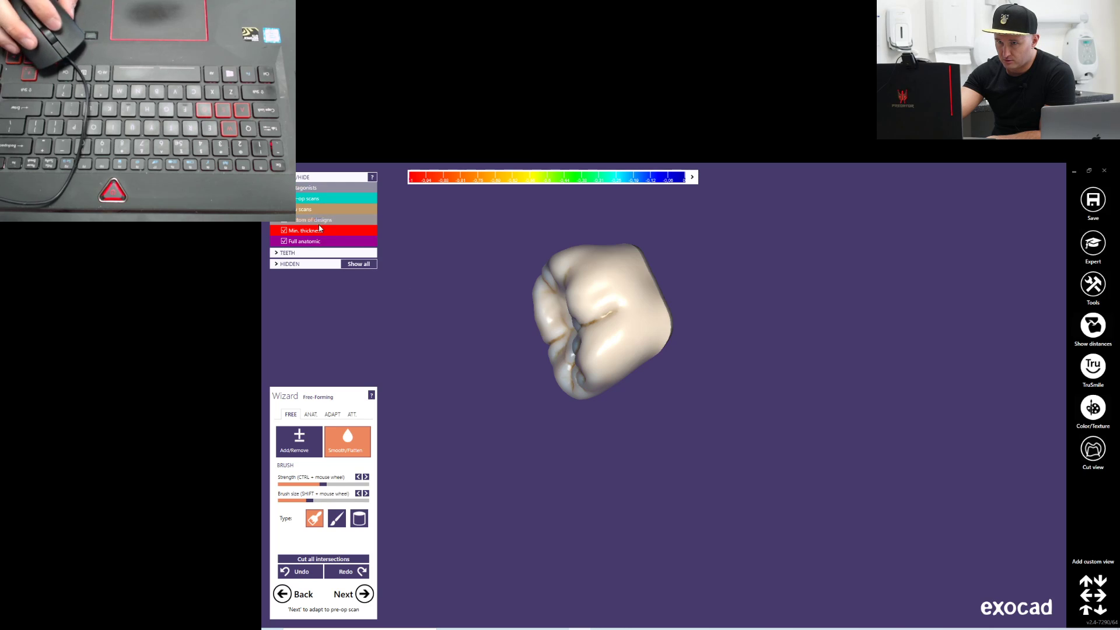
Show the jaw scans and a fully opaque antagonist again to check the crown in occlusion from the buccal side
{"action": "left_click", "coordinate": [285, 210]}
{"action": "right_click_drag", "start_coordinate": [481, 437], "coordinate": [768, 388]}
{"action": "scroll", "coordinate": [753, 387], "scroll_direction": "up", "scroll_amount": 8}
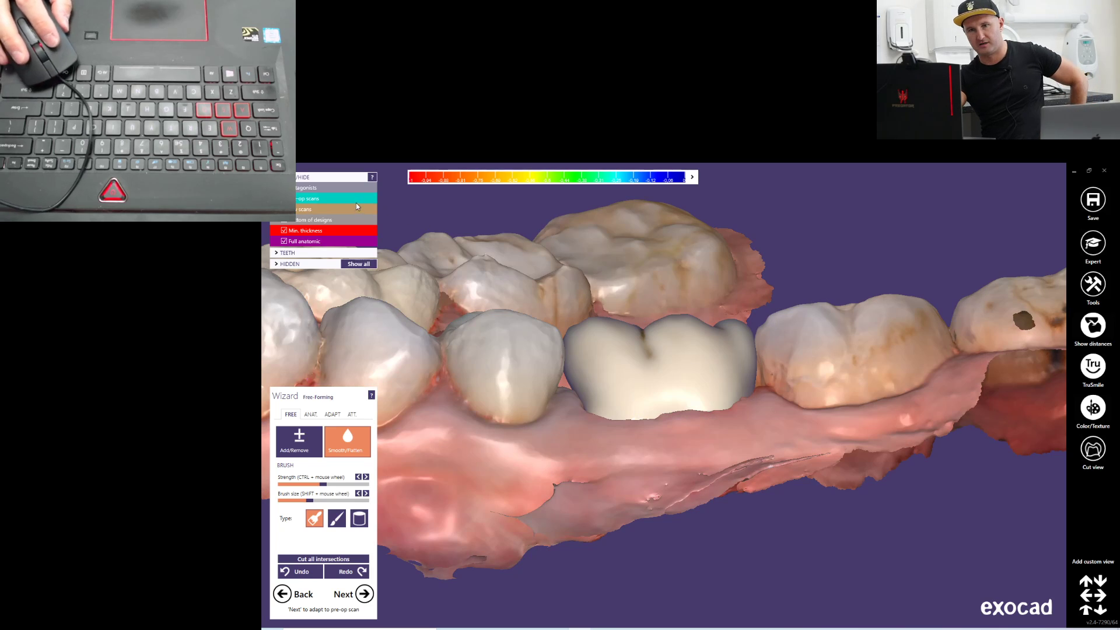
{"action": "left_click", "coordinate": [284, 188]}
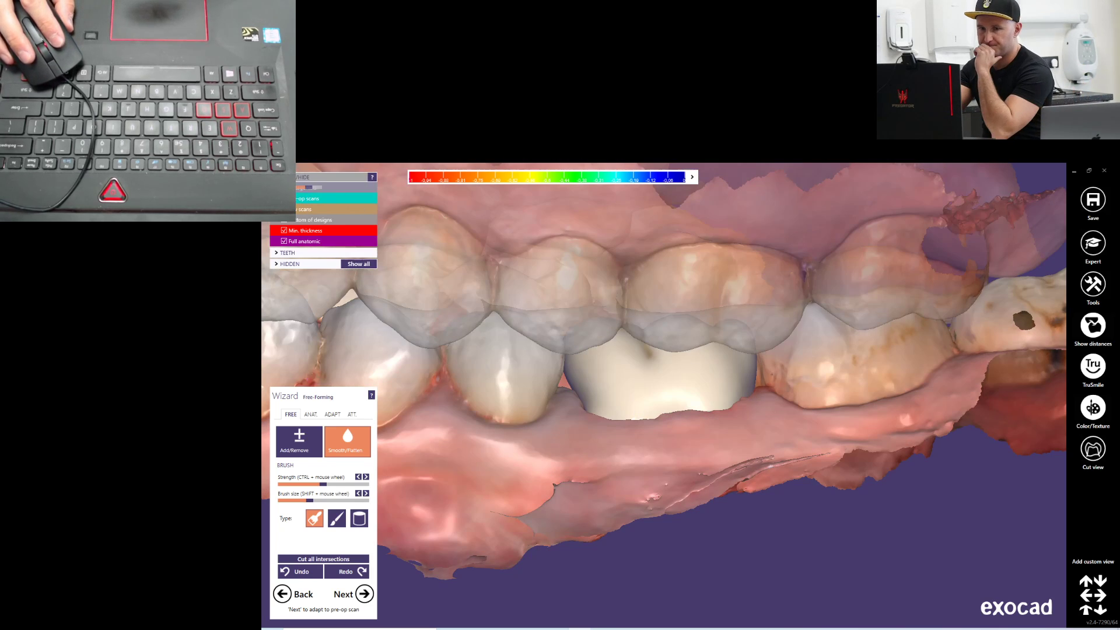
{"action": "left_click", "coordinate": [315, 189]}
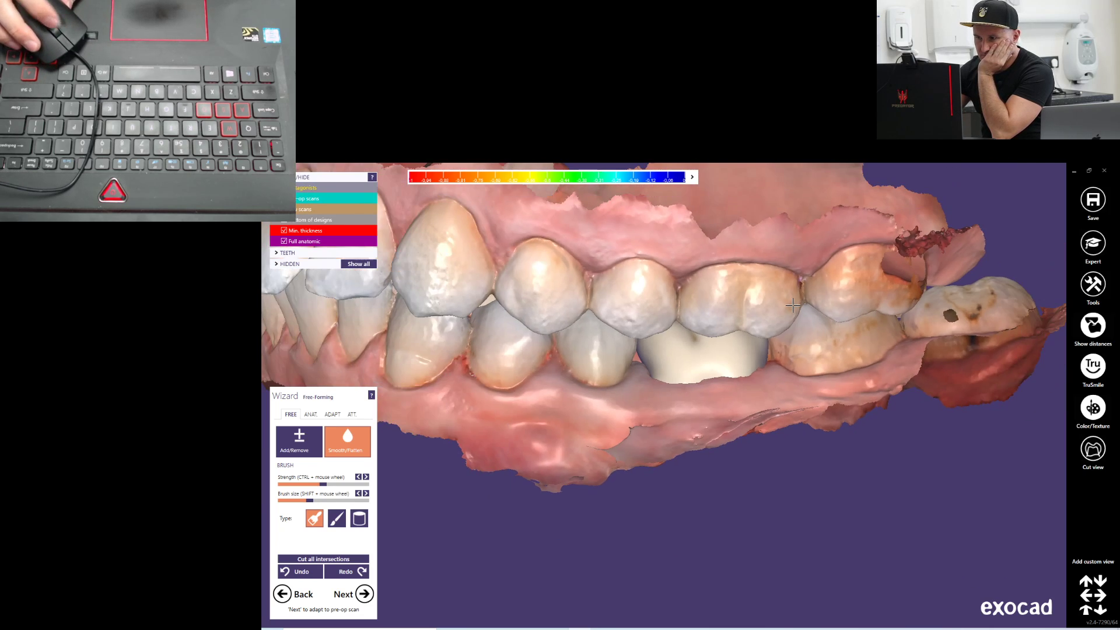
{"action": "scroll", "coordinate": [793, 305], "scroll_direction": "down", "scroll_amount": 5}
{"action": "mouse_move", "coordinate": [799, 443]}
{"action": "right_mouse_down"}
{"action": "mouse_move", "coordinate": [788, 362]}
{"action": "mouse_move", "coordinate": [800, 461]}
{"action": "mouse_move", "coordinate": [801, 439]}
{"action": "right_mouse_up"}
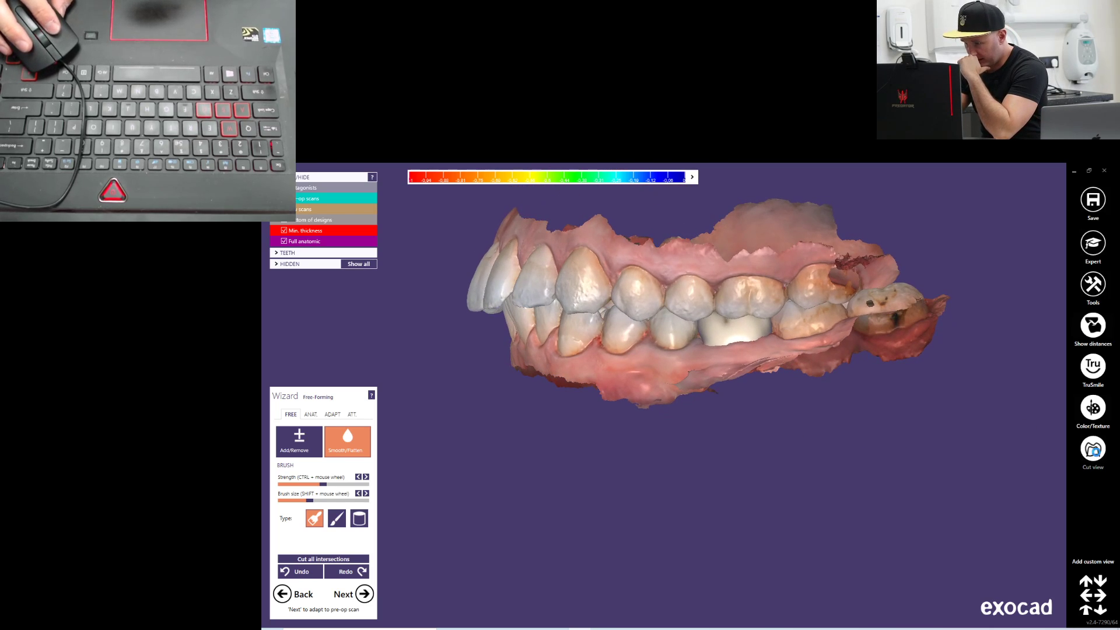
Place a buccolingual cut view through the crown and examine the section for its clearance to the antagonist
{"action": "left_click", "coordinate": [1093, 450]}
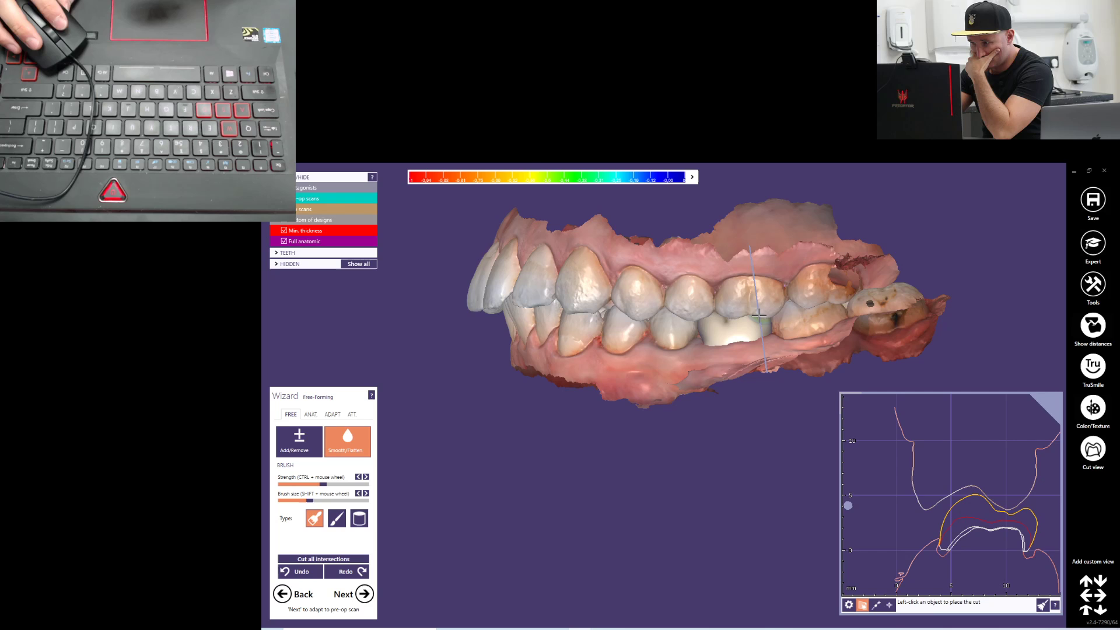
{"action": "right_click_drag", "start_coordinate": [759, 316], "coordinate": [763, 330]}
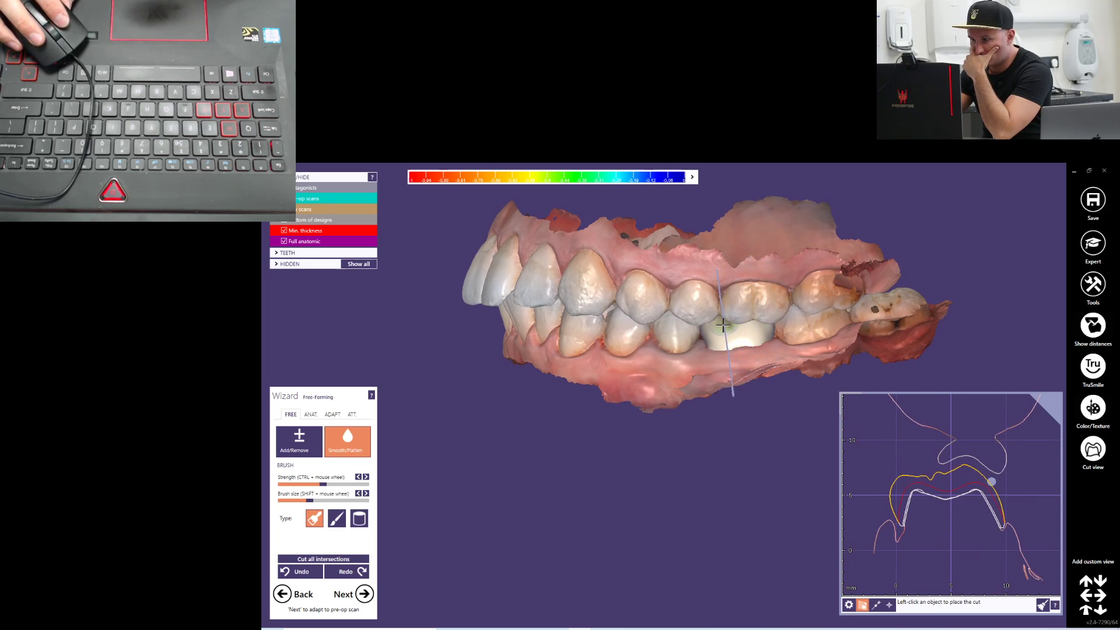
{"action": "left_click", "coordinate": [754, 319]}
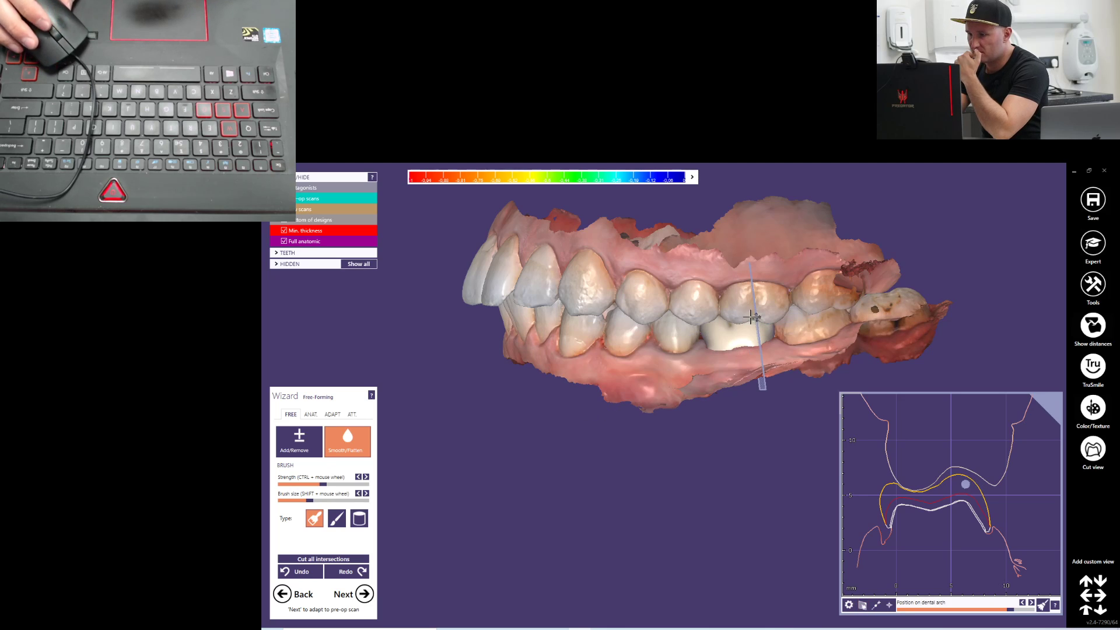
{"action": "scroll", "coordinate": [985, 476], "scroll_direction": "up", "scroll_amount": 3}
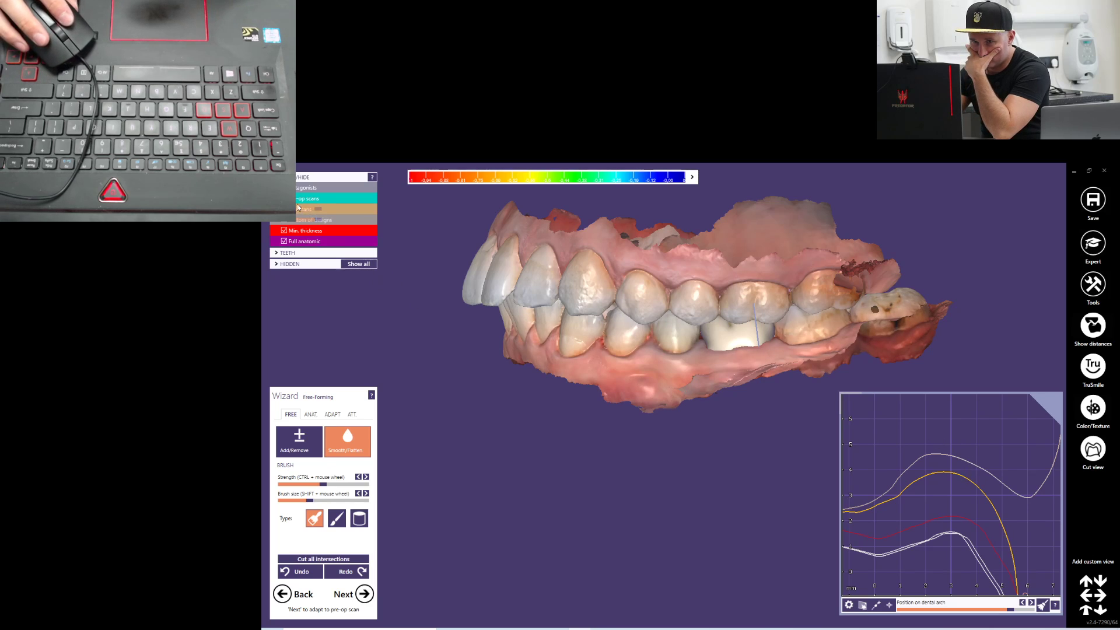
{"action": "right_click_drag", "start_coordinate": [575, 291], "coordinate": [577, 296]}
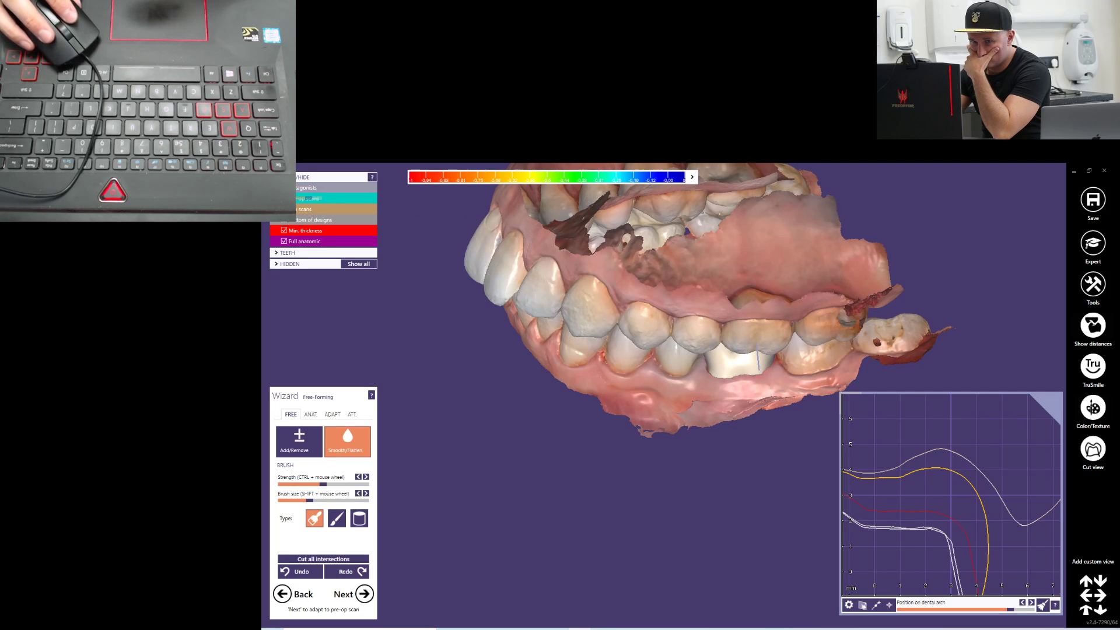
Build up the distobuccal cusp of the crown with the Add/Remove brush and check it against the antagonist
{"action": "scroll", "coordinate": [684, 320], "scroll_direction": "up", "scroll_amount": 5}
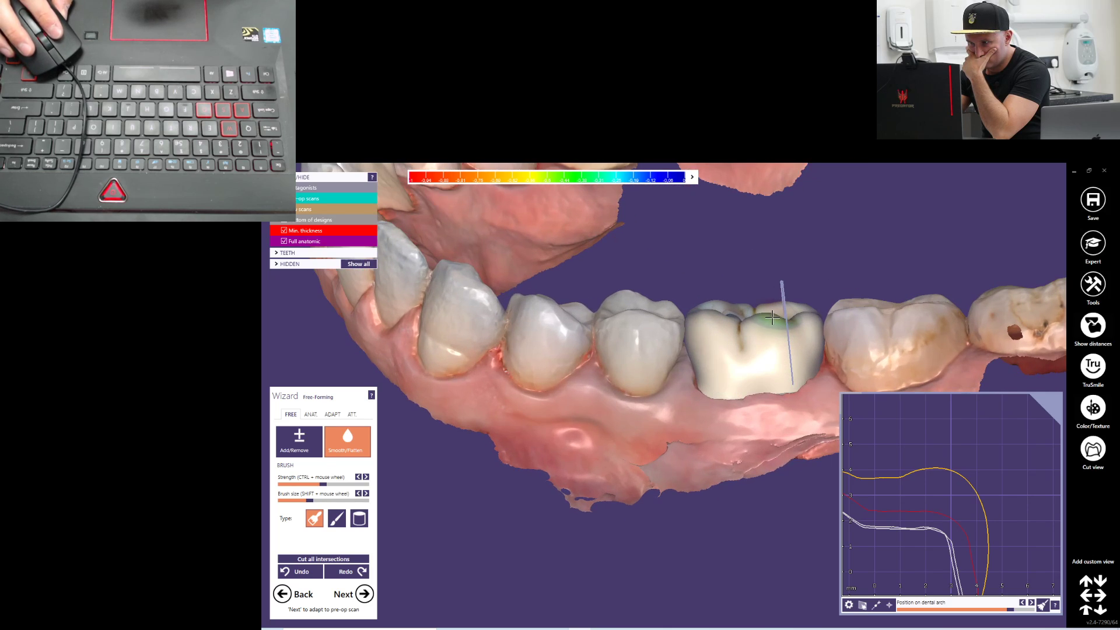
{"action": "scroll", "coordinate": [773, 317], "scroll_direction": "up", "scroll_amount": 2}
{"action": "left_click", "coordinate": [318, 447]}
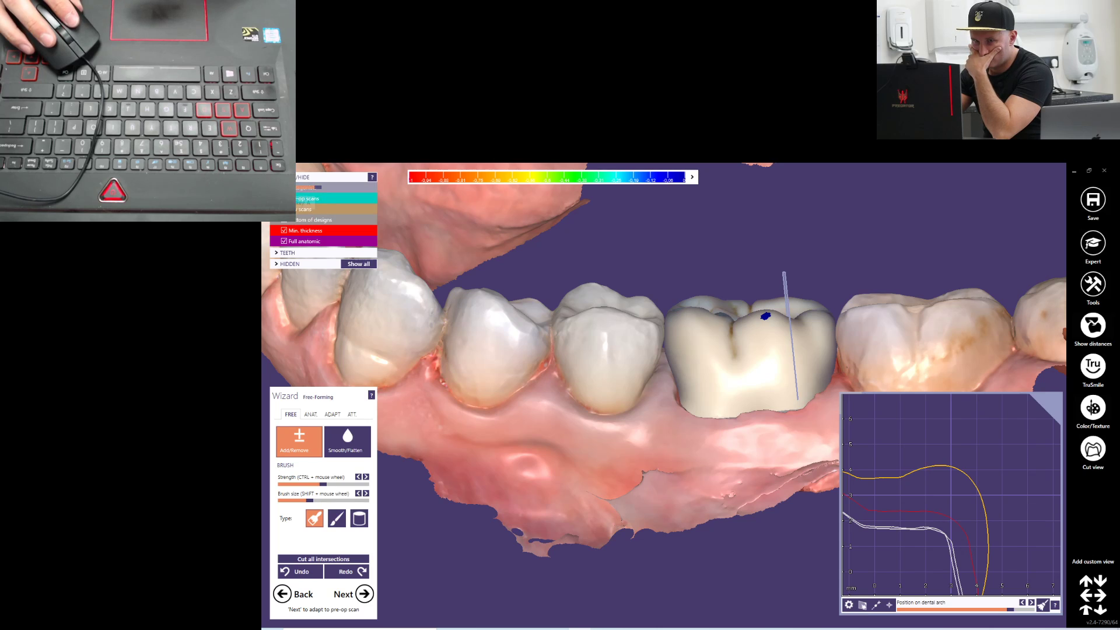
{"action": "right_click_drag", "start_coordinate": [505, 280], "coordinate": [614, 305]}
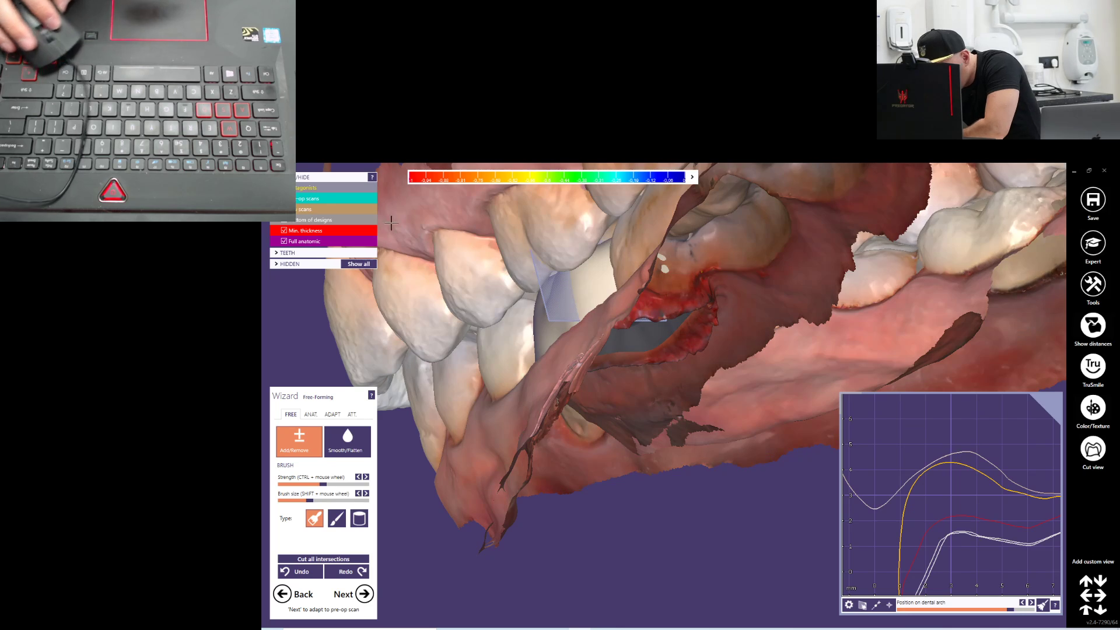
{"action": "left_click", "coordinate": [284, 188]}
{"action": "right_click_drag", "start_coordinate": [636, 204], "coordinate": [694, 277]}
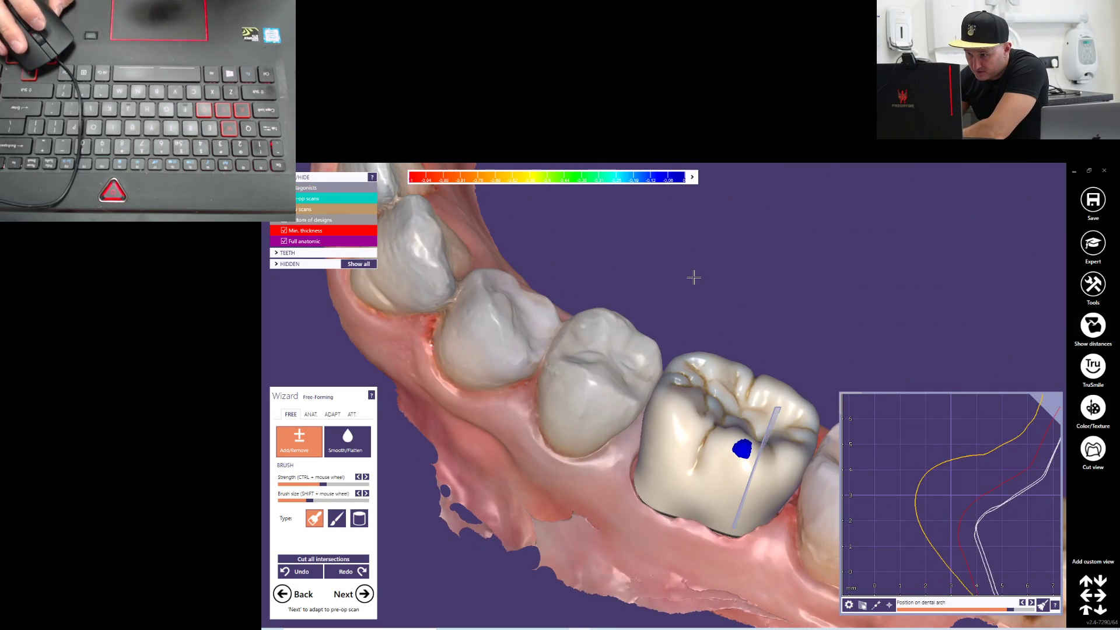
Smooth the built-up distobuccal cusp with the Smooth/Flatten brush and close the cut view
{"action": "left_click", "coordinate": [347, 442]}
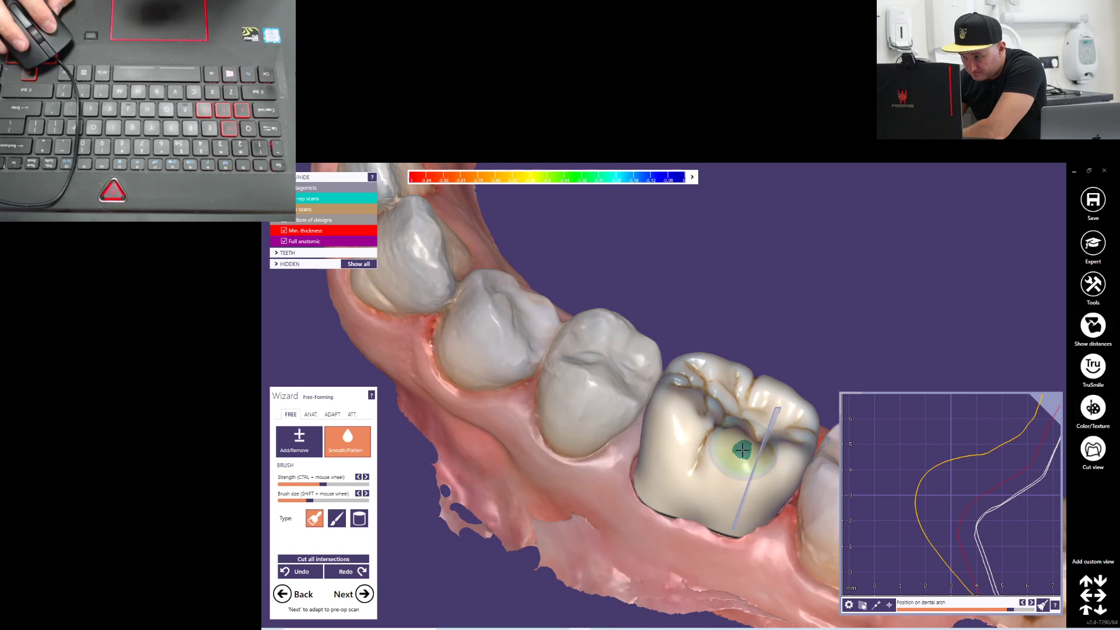
{"action": "left_click_drag", "start_coordinate": [742, 453], "coordinate": [741, 457]}
{"action": "mouse_move", "coordinate": [742, 457]}
{"action": "right_mouse_down"}
{"action": "mouse_move", "coordinate": [496, 379]}
{"action": "mouse_move", "coordinate": [374, 280]}
{"action": "mouse_move", "coordinate": [992, 291]}
{"action": "mouse_move", "coordinate": [1068, 313]}
{"action": "right_mouse_up"}
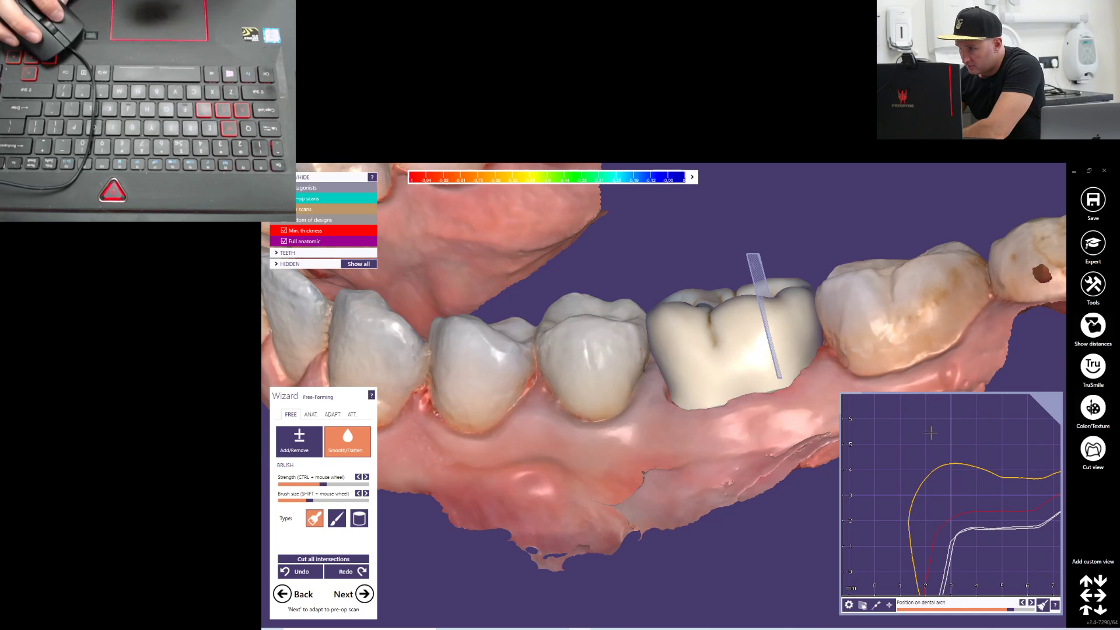
{"action": "left_click", "coordinate": [1095, 451]}
{"action": "scroll", "coordinate": [825, 350], "scroll_direction": "down", "scroll_amount": 4}
{"action": "right_click_drag", "start_coordinate": [825, 351], "coordinate": [790, 433]}
{"action": "scroll", "coordinate": [790, 433], "scroll_direction": "up", "scroll_amount": 4}
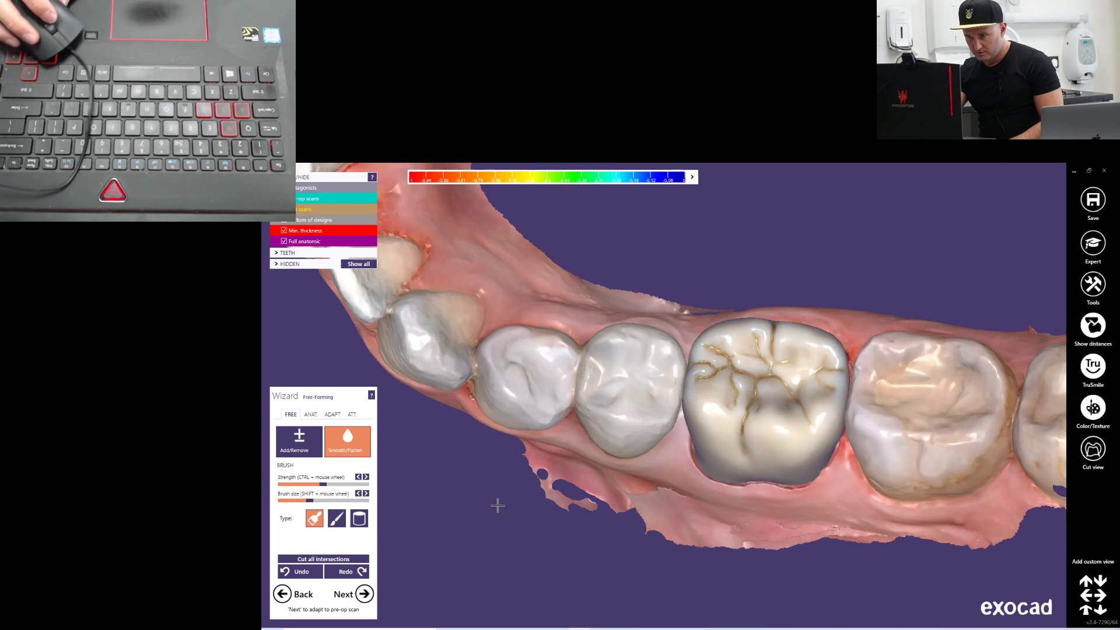
Show the antagonist to check the crown in occlusion from the buccal side and proceed to Adapt to Pre-op Scan
{"action": "mouse_move", "coordinate": [733, 409]}
{"action": "right_mouse_down"}
{"action": "mouse_move", "coordinate": [779, 374]}
{"action": "mouse_move", "coordinate": [756, 408]}
{"action": "mouse_move", "coordinate": [690, 268]}
{"action": "mouse_move", "coordinate": [745, 278]}
{"action": "mouse_move", "coordinate": [723, 313]}
{"action": "mouse_move", "coordinate": [639, 318]}
{"action": "mouse_move", "coordinate": [627, 302]}
{"action": "mouse_move", "coordinate": [640, 319]}
{"action": "mouse_move", "coordinate": [630, 350]}
{"action": "mouse_move", "coordinate": [647, 309]}
{"action": "mouse_move", "coordinate": [755, 369]}
{"action": "mouse_move", "coordinate": [778, 398]}
{"action": "mouse_move", "coordinate": [726, 415]}
{"action": "right_mouse_up"}
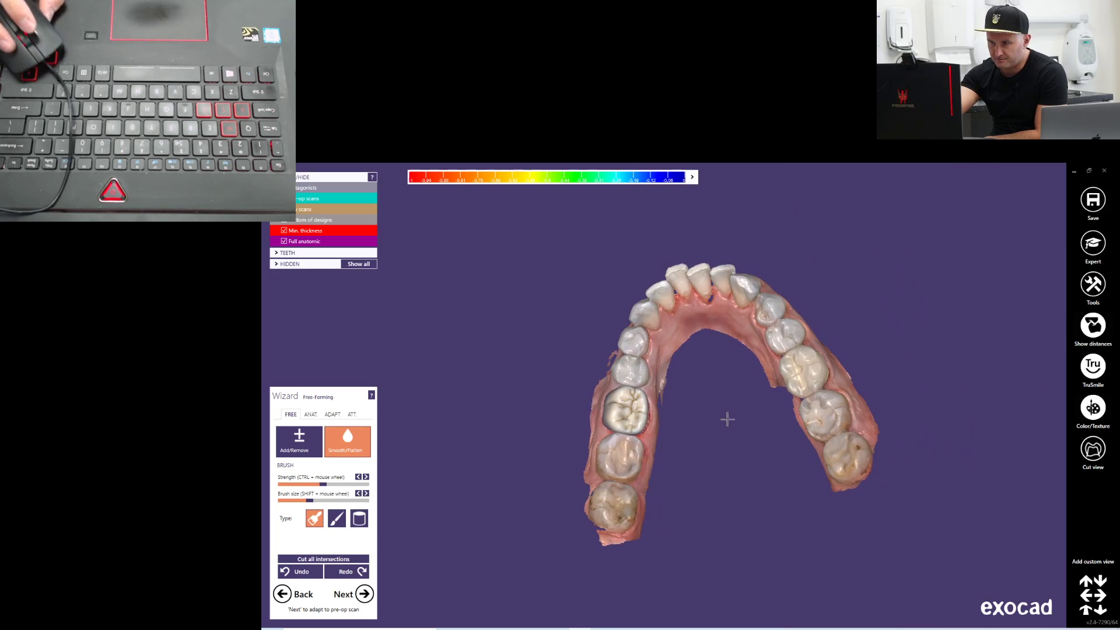
{"action": "left_click", "coordinate": [284, 188]}
{"action": "mouse_move", "coordinate": [400, 295]}
{"action": "right_mouse_down"}
{"action": "mouse_move", "coordinate": [420, 273]}
{"action": "mouse_move", "coordinate": [400, 292]}
{"action": "right_mouse_up"}
{"action": "right_click_drag", "start_coordinate": [431, 480], "coordinate": [518, 474]}
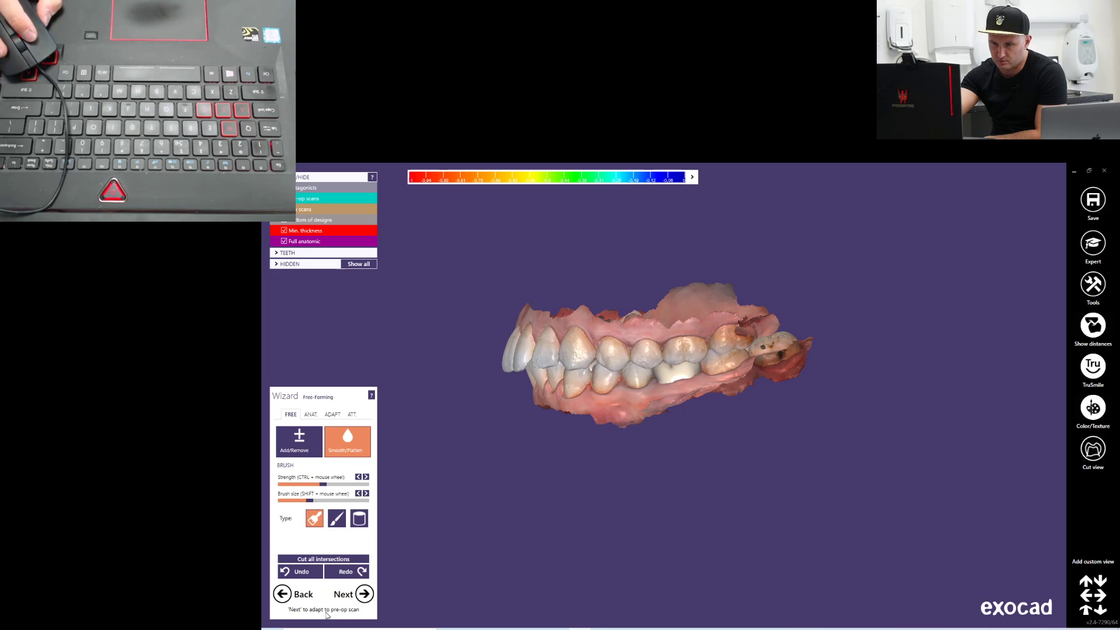
{"action": "left_click", "coordinate": [364, 594]}
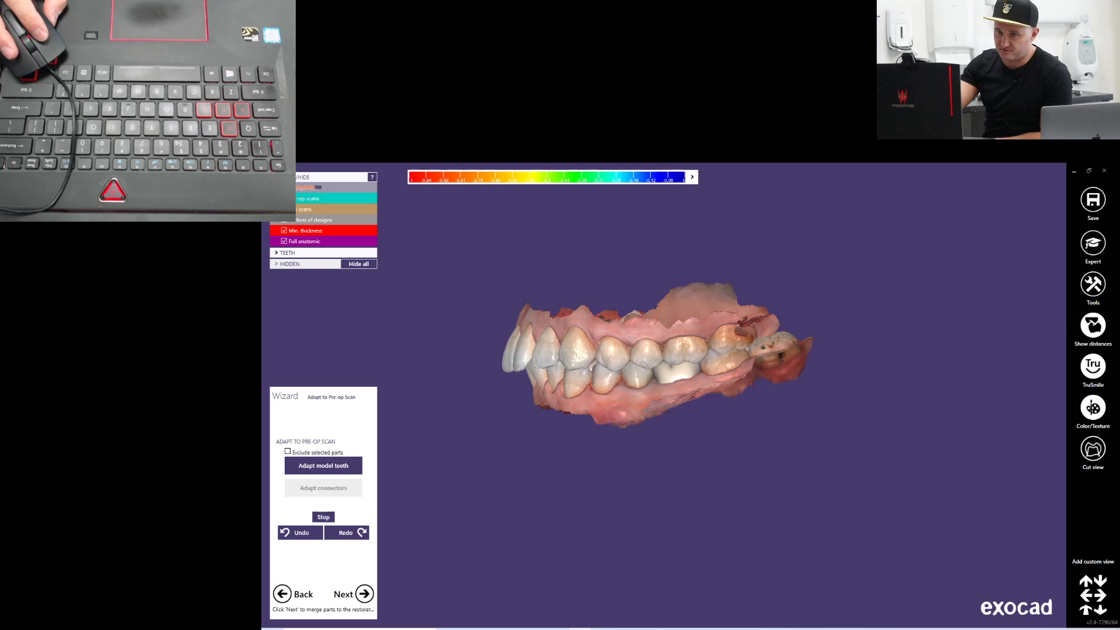
Hide the antagonist, the crown and the jaw scans, and show the pre-op scan instead
{"action": "left_click", "coordinate": [290, 188]}
{"action": "right_click_drag", "start_coordinate": [728, 443], "coordinate": [646, 449]}
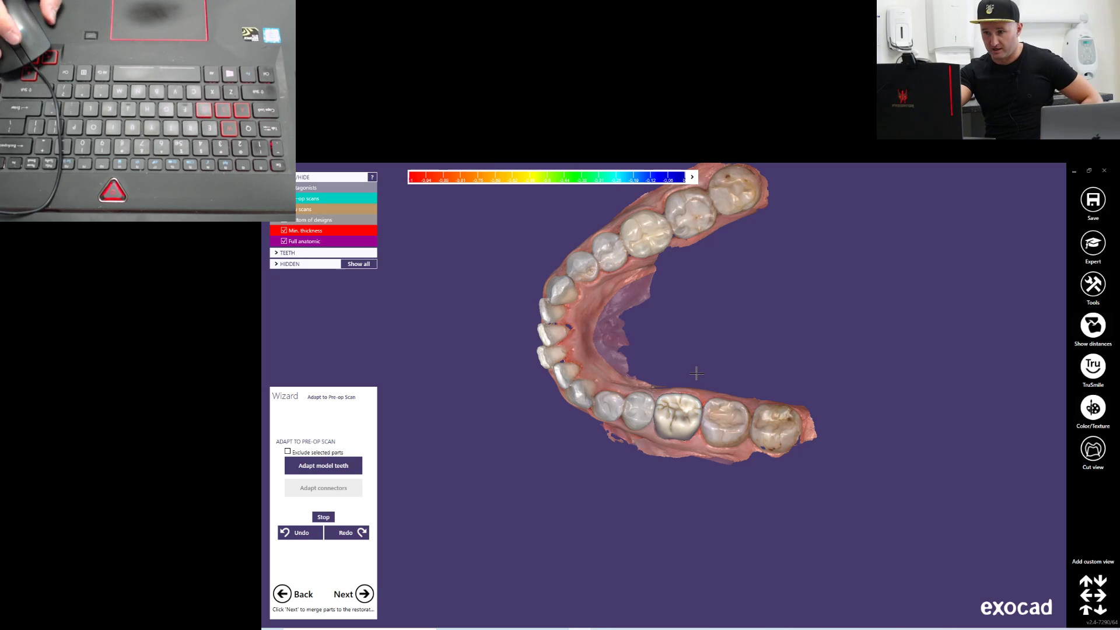
{"action": "right_click_drag", "start_coordinate": [671, 342], "coordinate": [646, 342]}
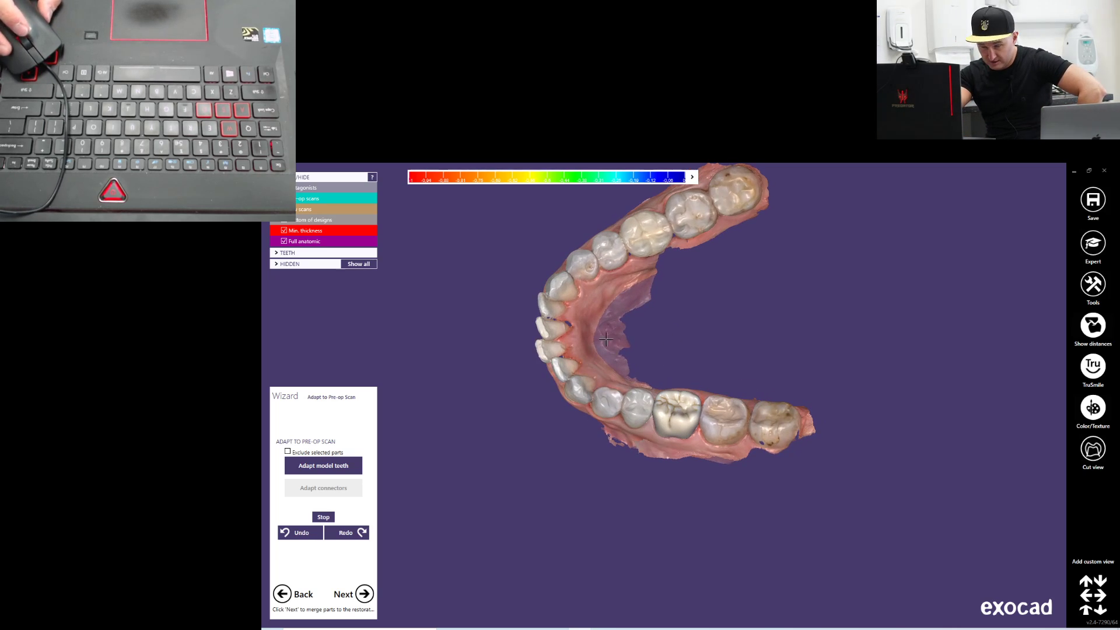
{"action": "left_click", "coordinate": [285, 220]}
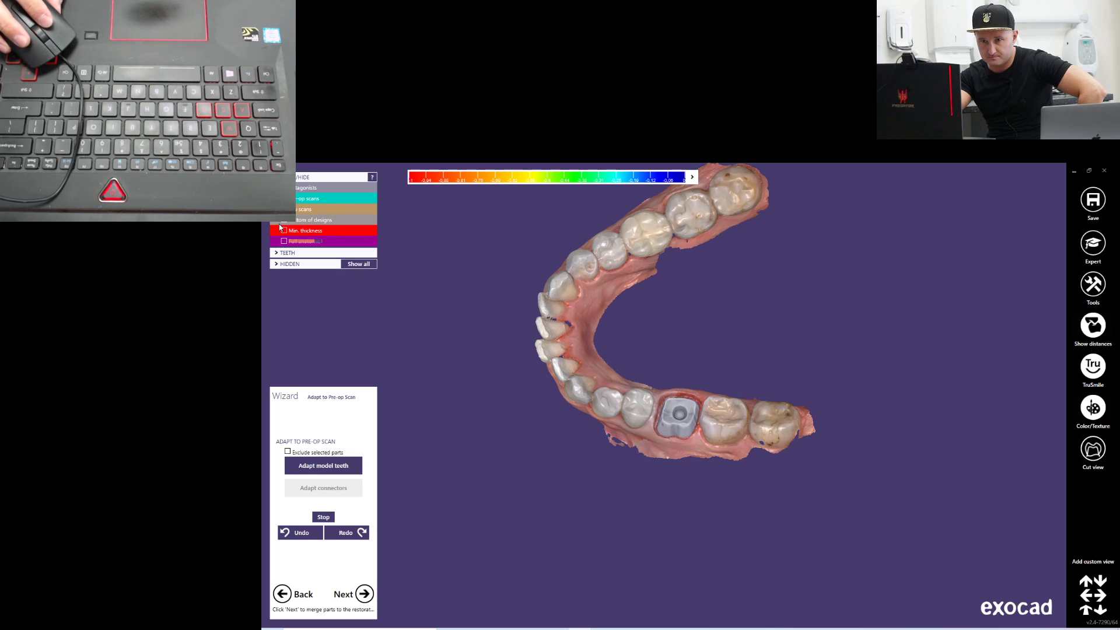
{"action": "left_click", "coordinate": [285, 208]}
{"action": "left_click", "coordinate": [306, 199]}
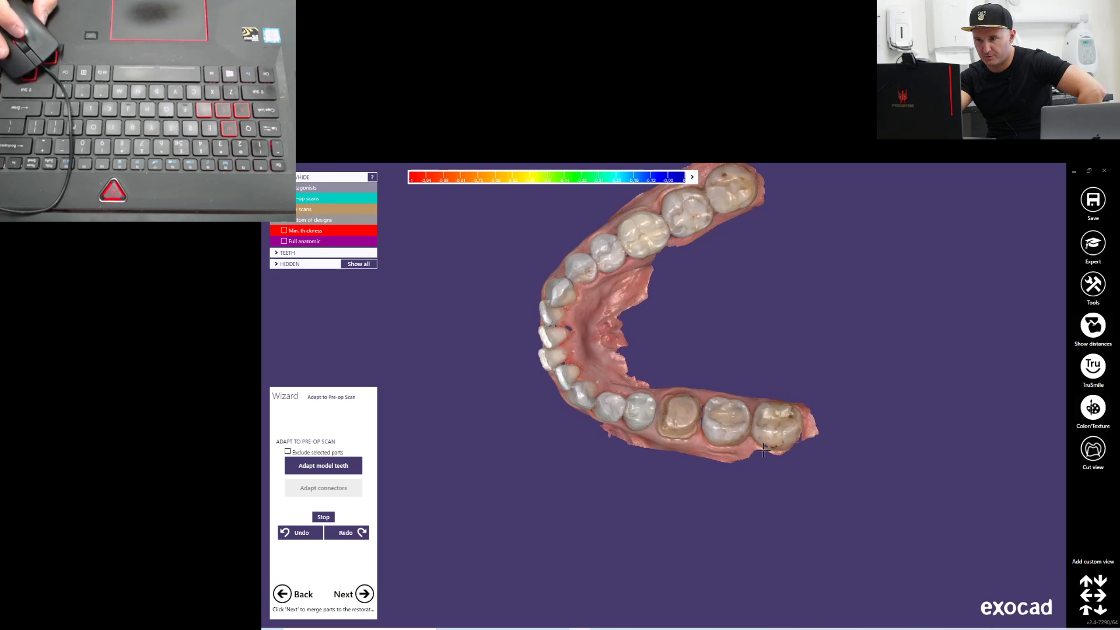
Examine tooth 36 in the pre-op scan from the buccal side, with the antagonist shown as well
{"action": "scroll", "coordinate": [696, 410], "scroll_direction": "up", "scroll_amount": 5}
{"action": "right_click_drag", "start_coordinate": [696, 411], "coordinate": [673, 409]}
{"action": "right_click_drag", "start_coordinate": [692, 467], "coordinate": [671, 487]}
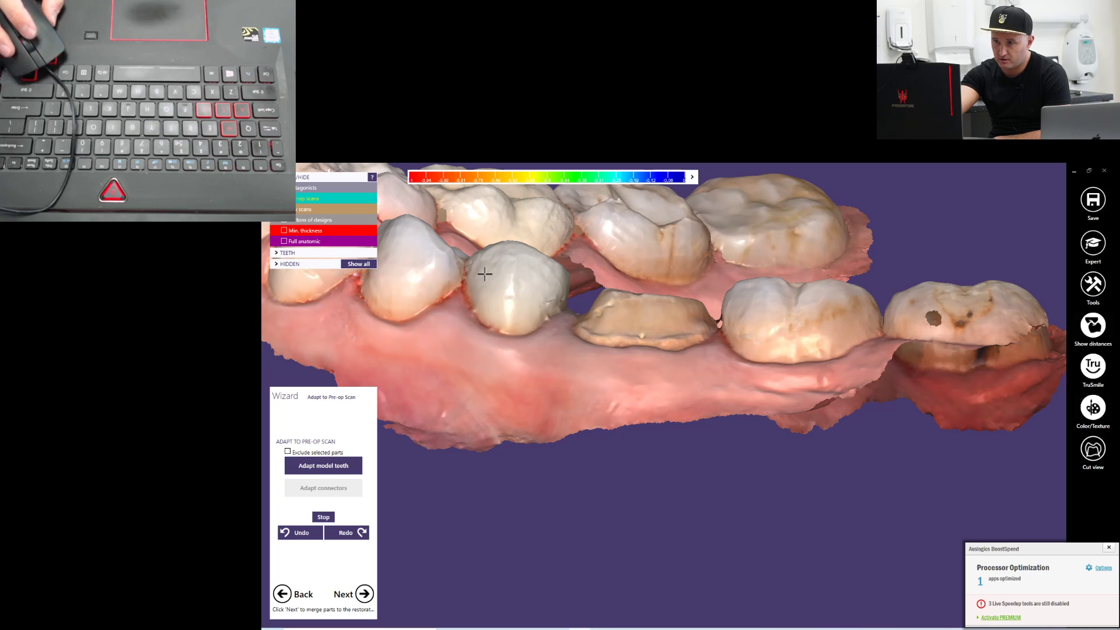
{"action": "left_click", "coordinate": [318, 187]}
{"action": "right_click_drag", "start_coordinate": [434, 306], "coordinate": [499, 287]}
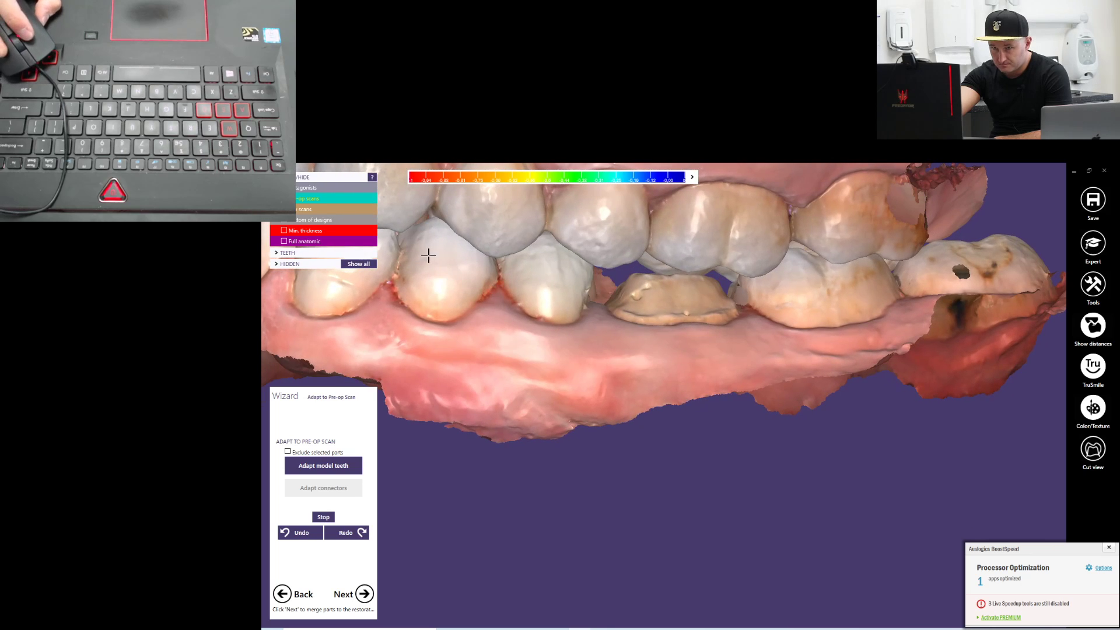
Hide the pre-op scan and the antagonist and show the jaw scans again
{"action": "left_click", "coordinate": [318, 210]}
{"action": "left_click", "coordinate": [285, 198]}
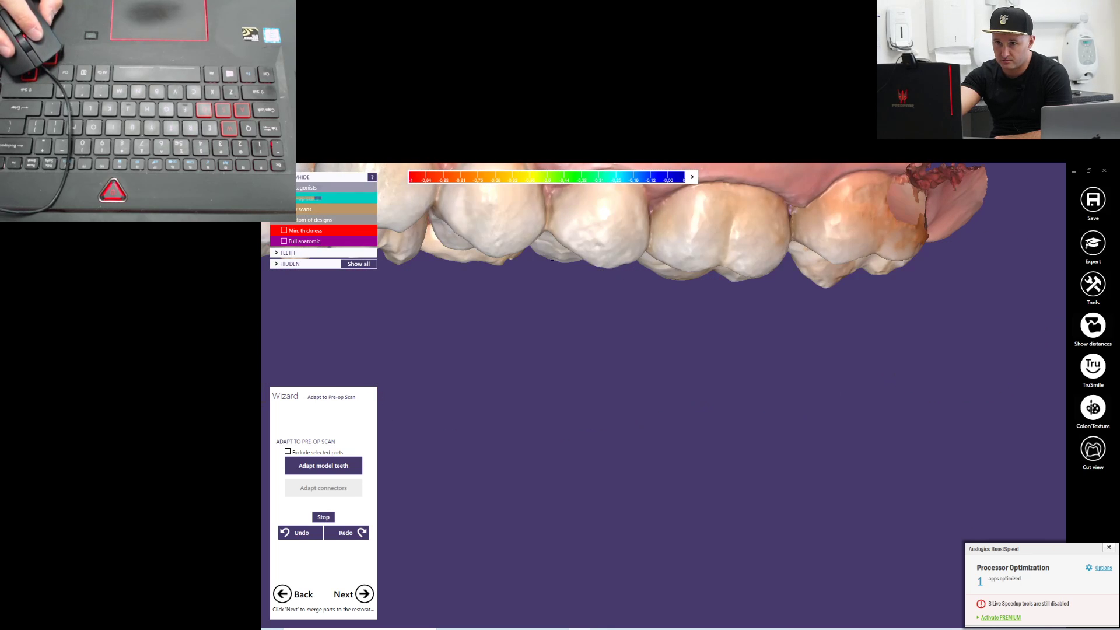
{"action": "left_click", "coordinate": [284, 188]}
{"action": "left_click", "coordinate": [284, 209]}
Examine the abutment of tooth 36 and its gingival margin from the buccal and occlusal sides
{"action": "right_click_drag", "start_coordinate": [528, 320], "coordinate": [615, 476]}
{"action": "scroll", "coordinate": [637, 421], "scroll_direction": "up", "scroll_amount": 5}
{"action": "right_click_drag", "start_coordinate": [605, 430], "coordinate": [659, 370]}
{"action": "scroll", "coordinate": [663, 465], "scroll_direction": "down", "scroll_amount": 3}
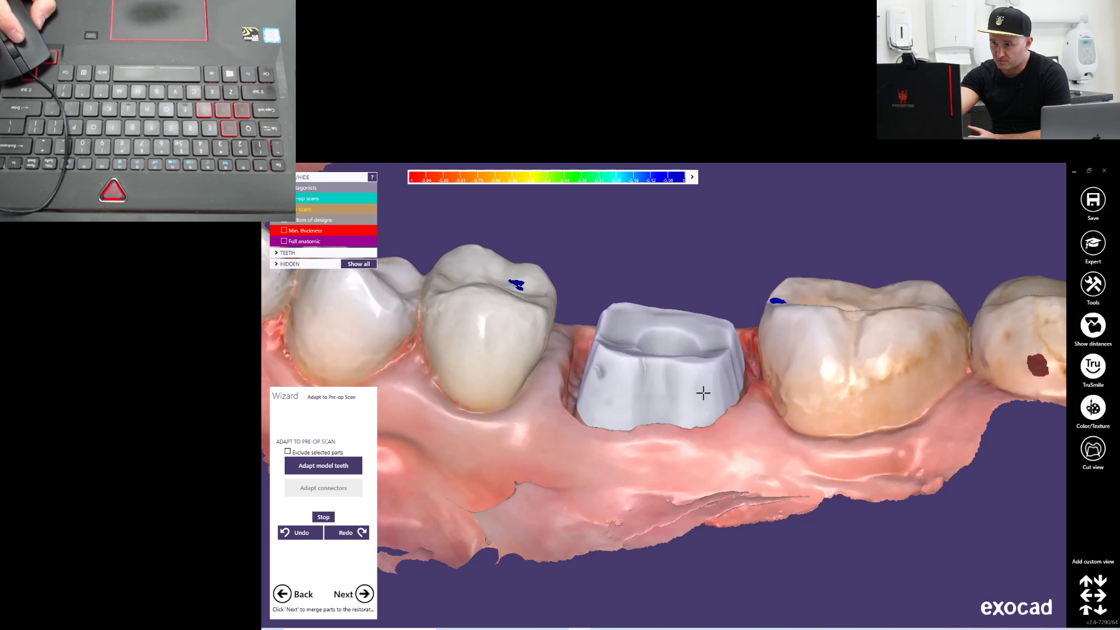
{"action": "right_click_drag", "start_coordinate": [716, 399], "coordinate": [786, 371]}
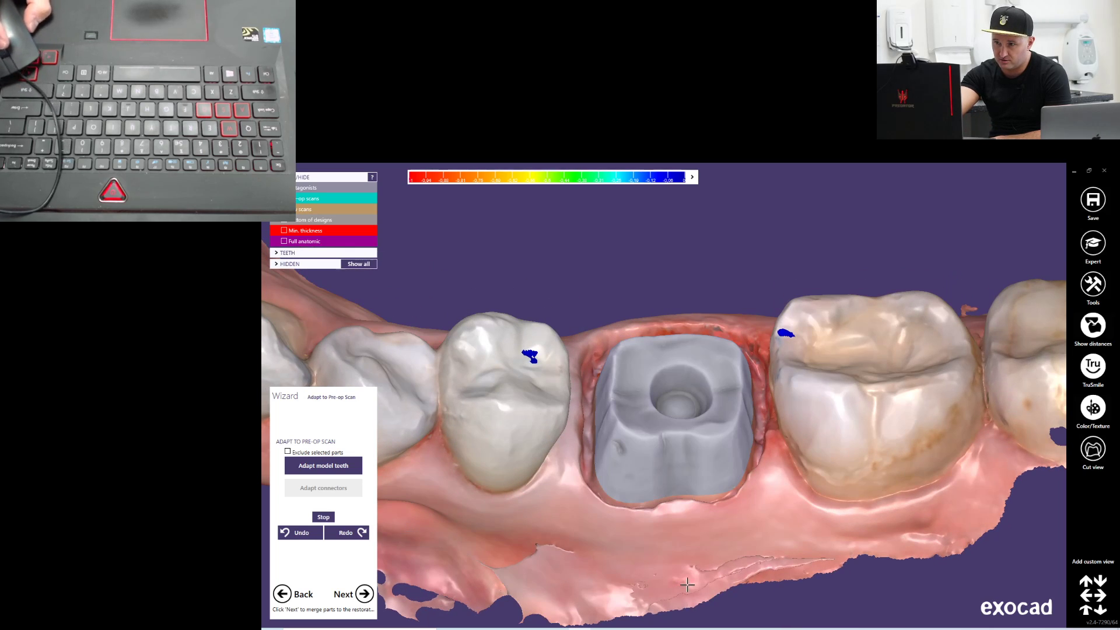
{"action": "right_click_drag", "start_coordinate": [649, 404], "coordinate": [801, 363]}
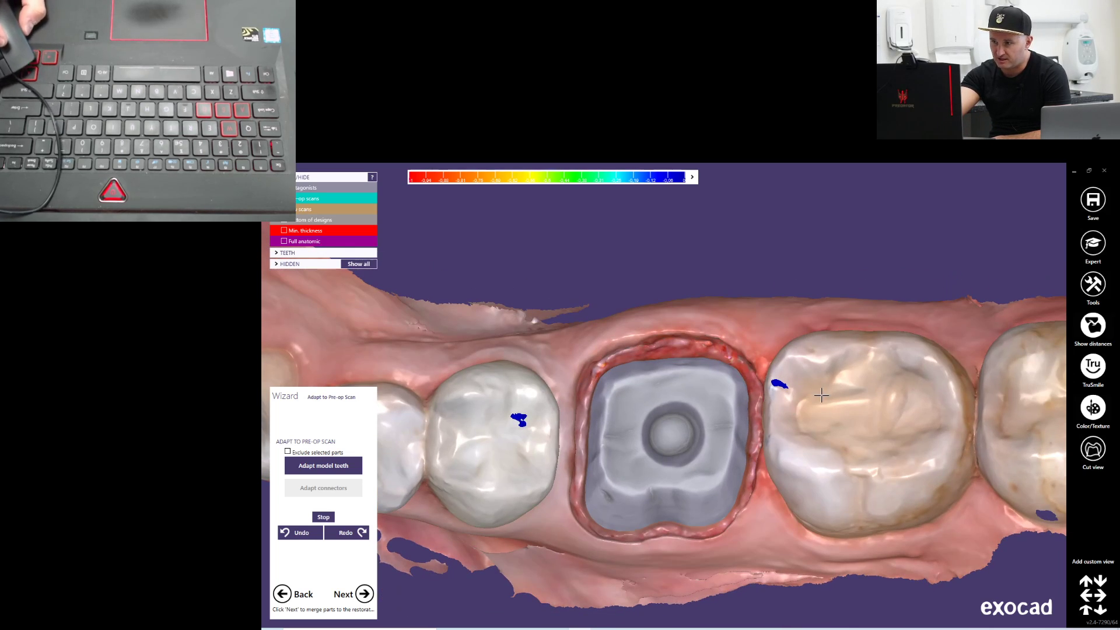
{"action": "right_click_drag", "start_coordinate": [613, 433], "coordinate": [599, 425]}
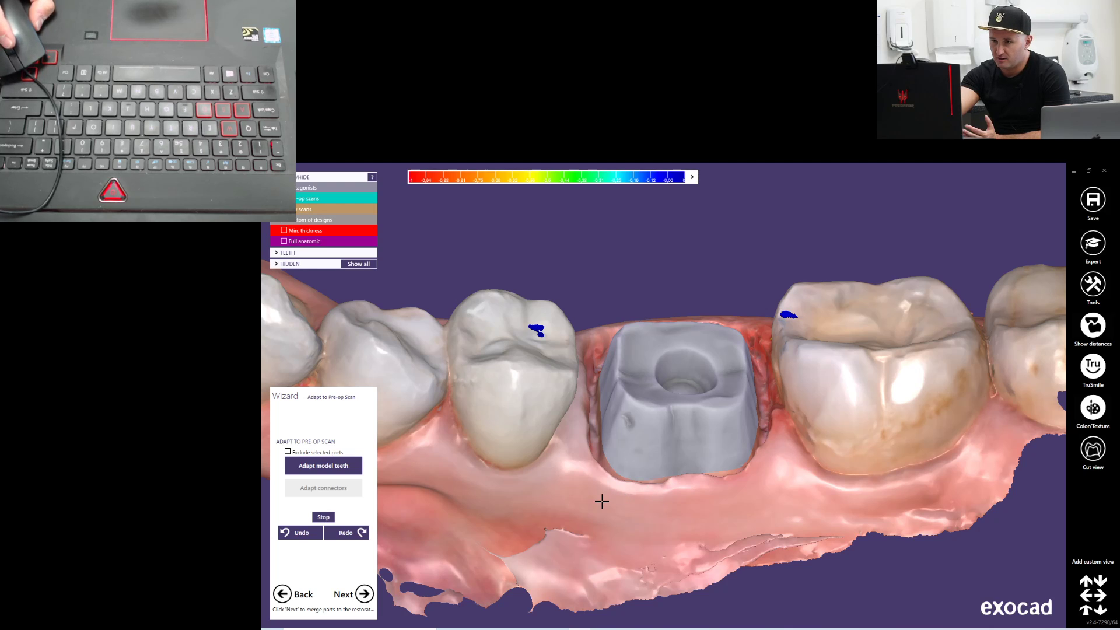
{"action": "right_click_drag", "start_coordinate": [645, 499], "coordinate": [737, 470]}
{"action": "right_click_drag", "start_coordinate": [665, 505], "coordinate": [688, 444]}
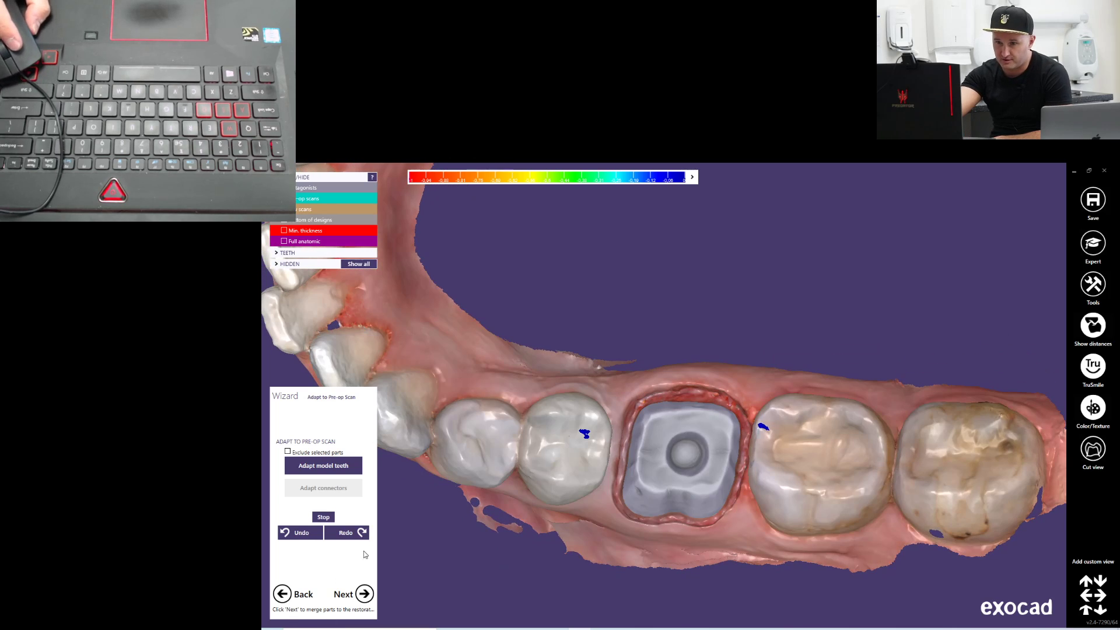
Proceed from the pre-op adaptation to merging and saving the restoration, and view the merged crown on its own
{"action": "left_click", "coordinate": [328, 469]}
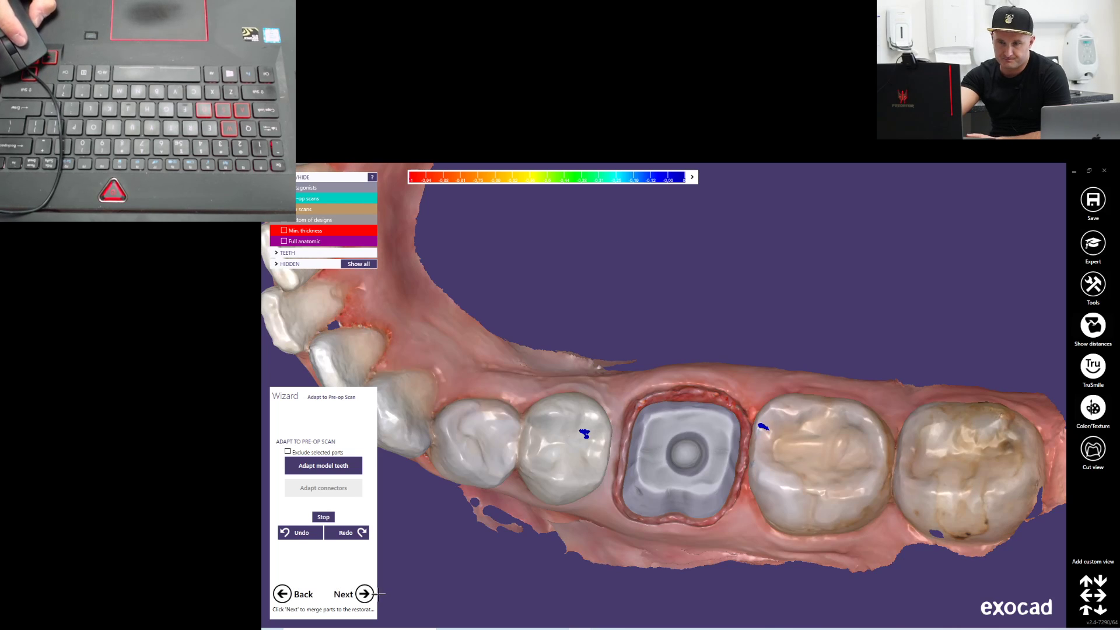
{"action": "left_click", "coordinate": [365, 594]}
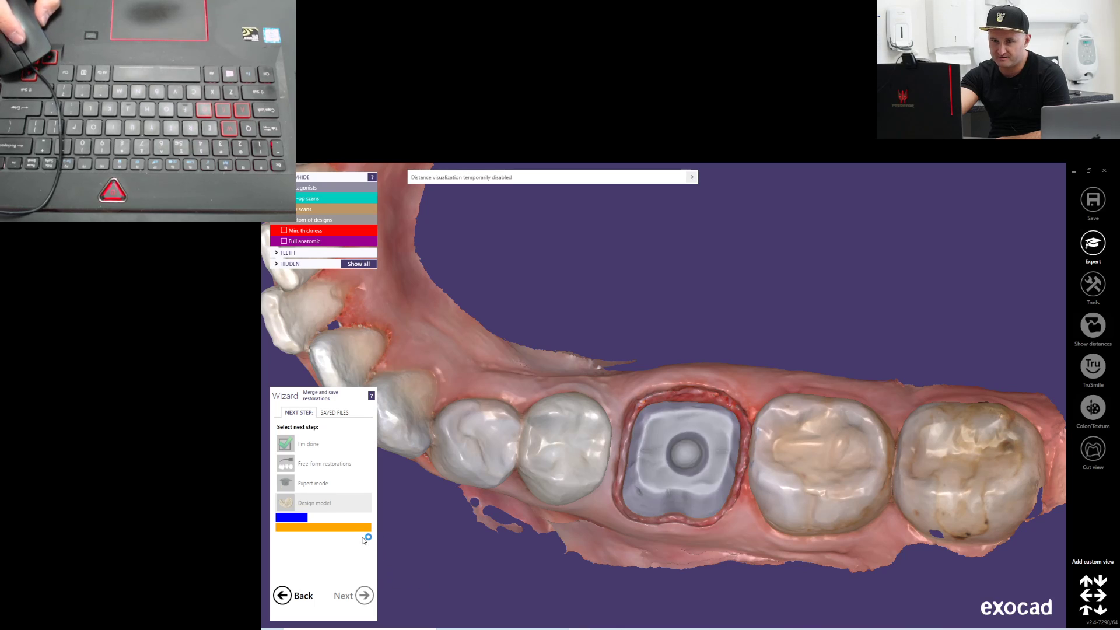
{"action": "right_click_drag", "start_coordinate": [740, 295], "coordinate": [680, 513]}
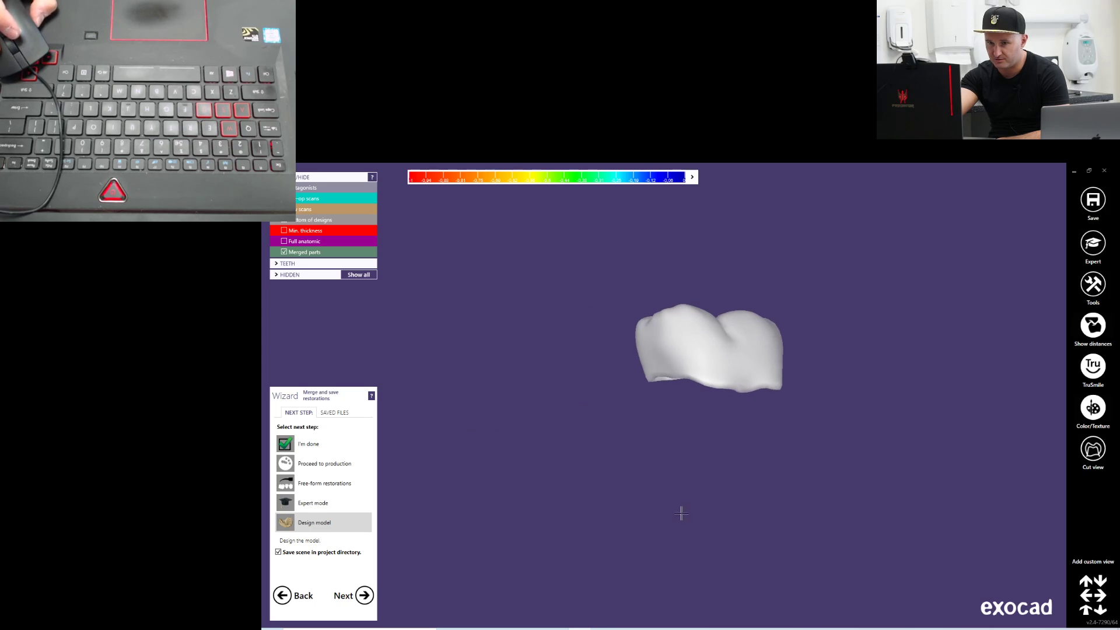
Inspect the merged crown from several sides and finish the design with I'm done, saving the scene in the project directory
{"action": "left_click", "coordinate": [325, 453]}
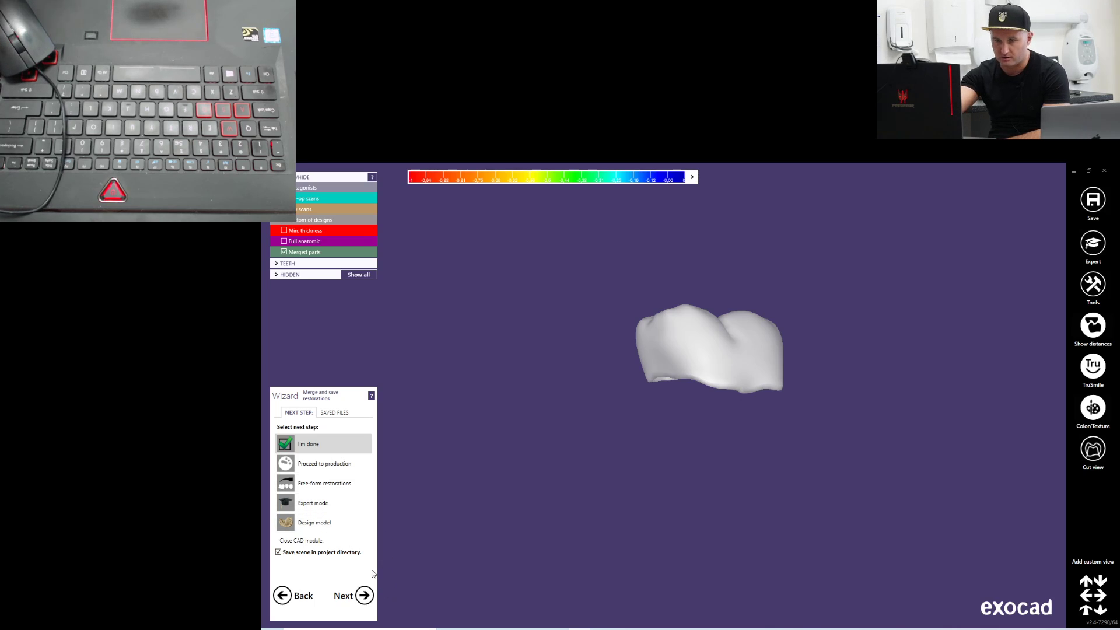
{"action": "left_click", "coordinate": [316, 483]}
{"action": "right_click_drag", "start_coordinate": [763, 430], "coordinate": [758, 432]}
{"action": "right_click_drag", "start_coordinate": [675, 447], "coordinate": [748, 384]}
{"action": "right_click_drag", "start_coordinate": [684, 371], "coordinate": [761, 412]}
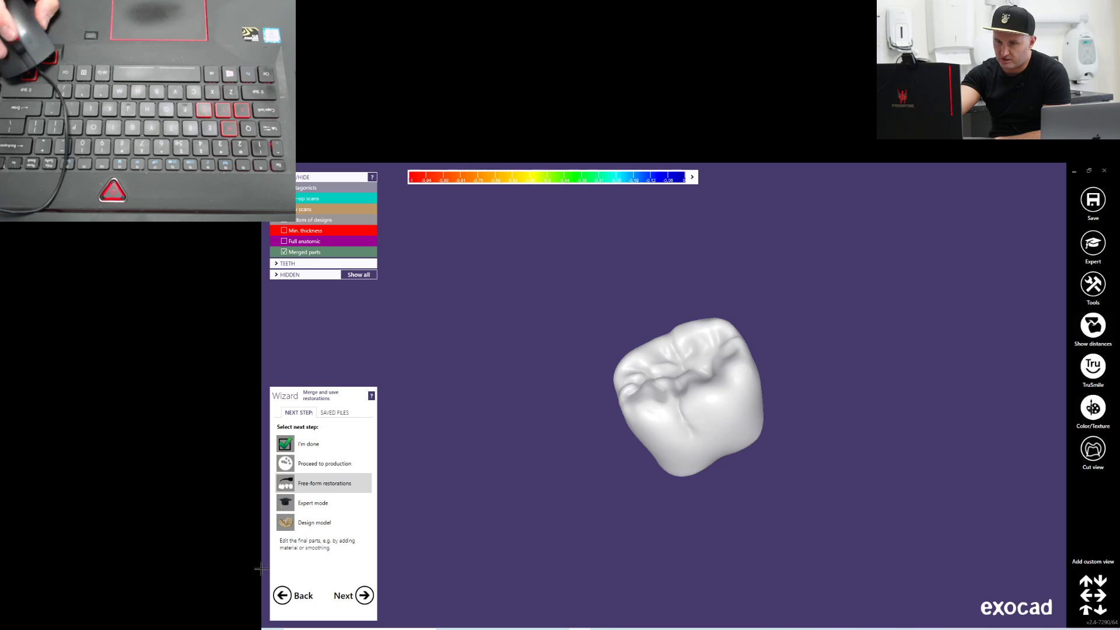
{"action": "left_click", "coordinate": [331, 524]}
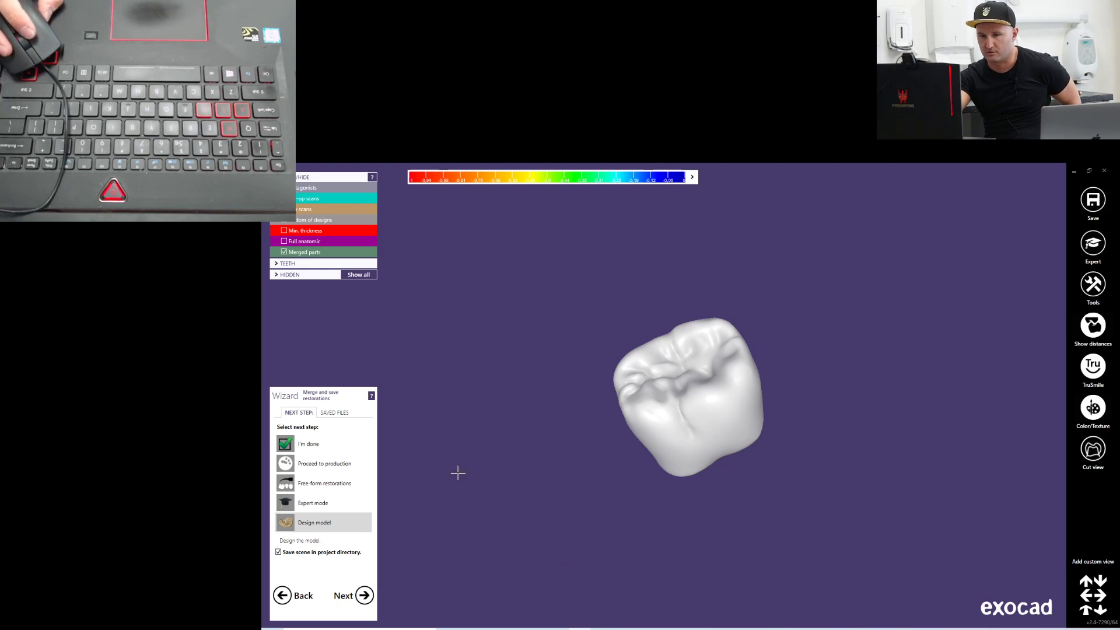
{"action": "right_click_drag", "start_coordinate": [592, 432], "coordinate": [593, 429]}
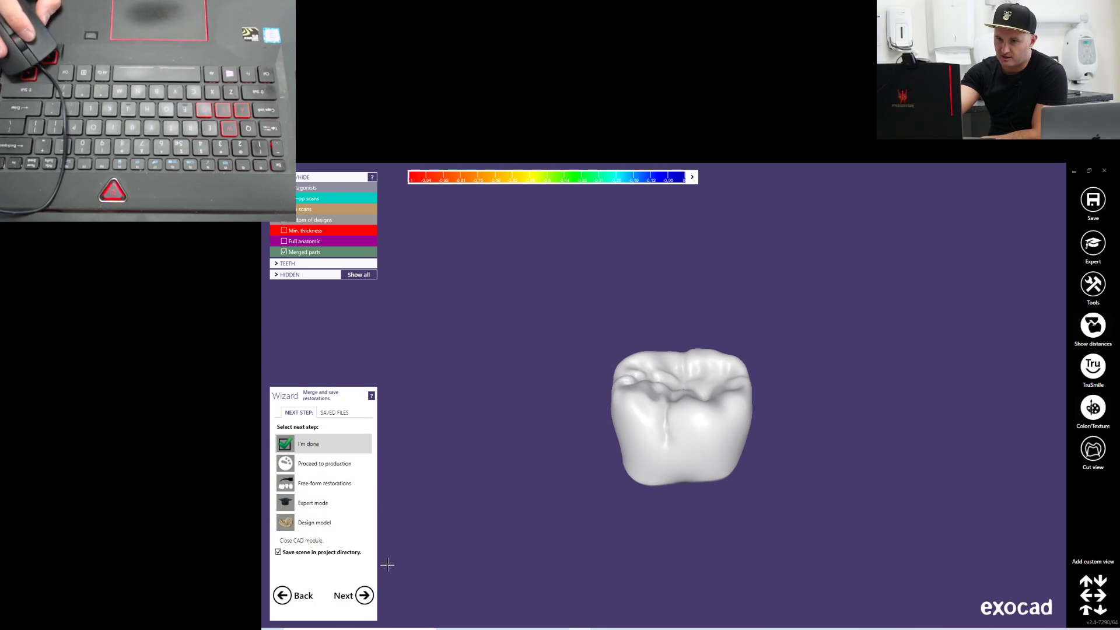
{"action": "left_click", "coordinate": [365, 597]}
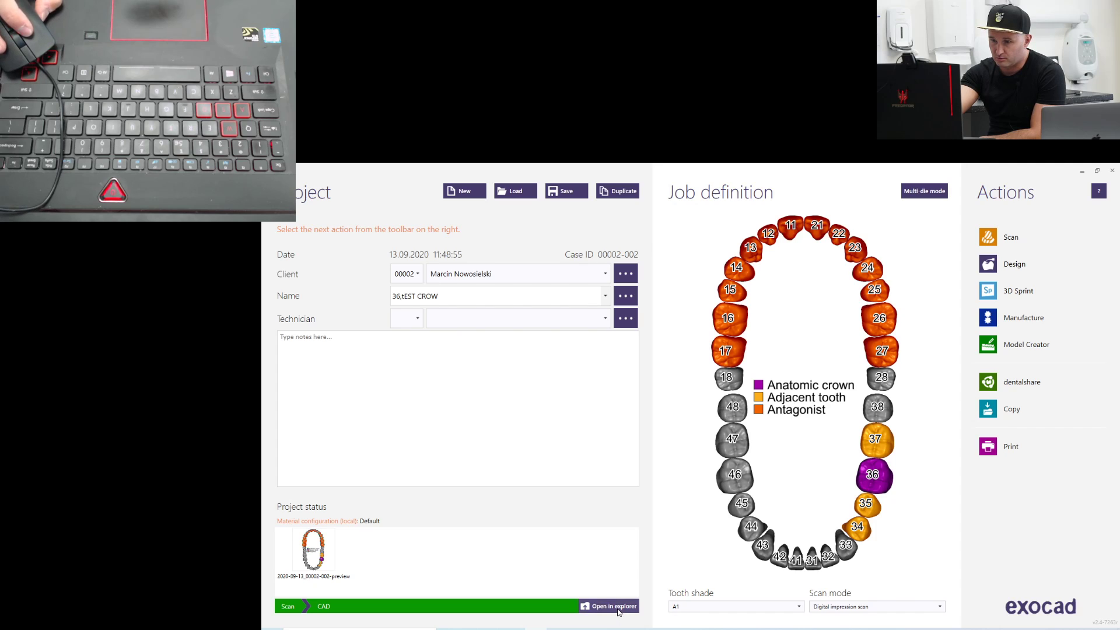
Open the project folder in Explorer, inspect the exported 36-crown_cad mesh in Meshmixer and close Meshmixer
{"action": "left_click", "coordinate": [620, 612]}
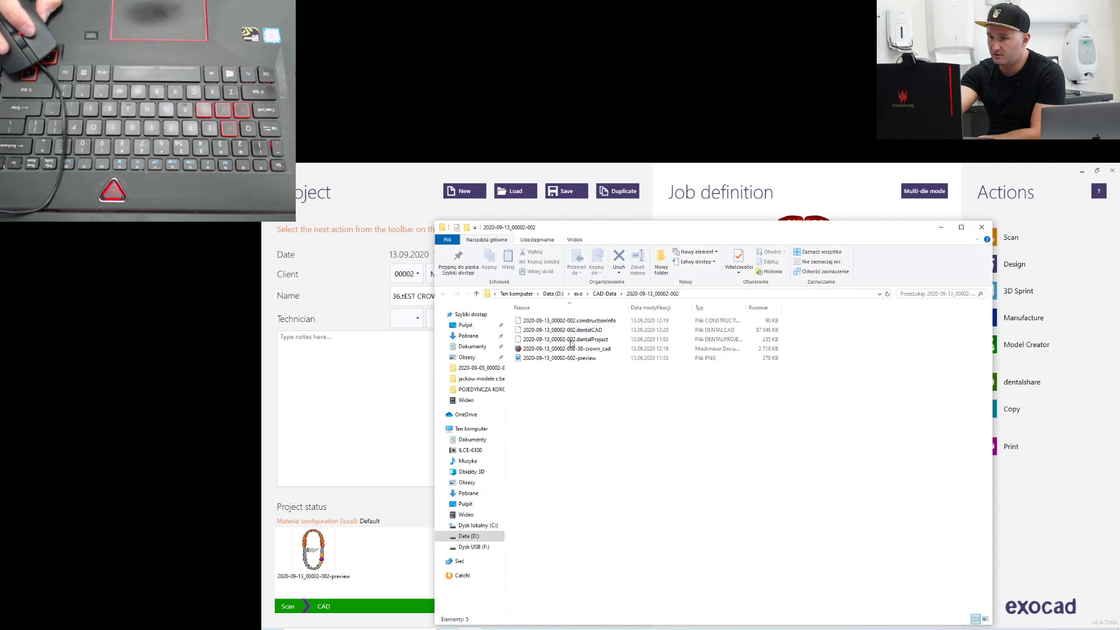
{"action": "left_click", "coordinate": [576, 349]}
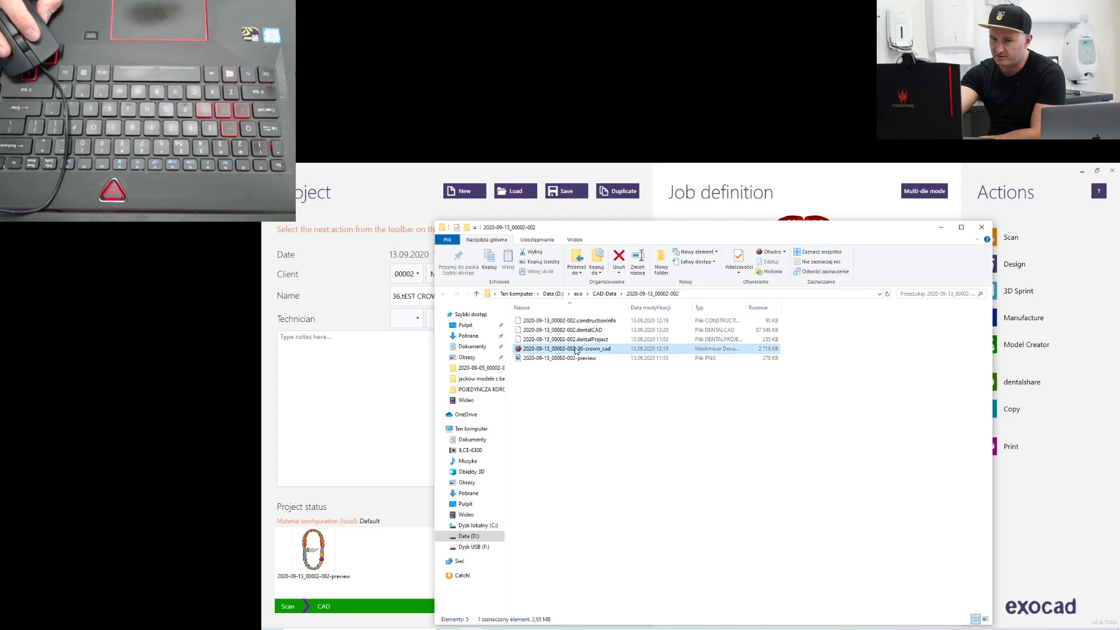
{"action": "right_click_drag", "start_coordinate": [739, 402], "coordinate": [881, 406]}
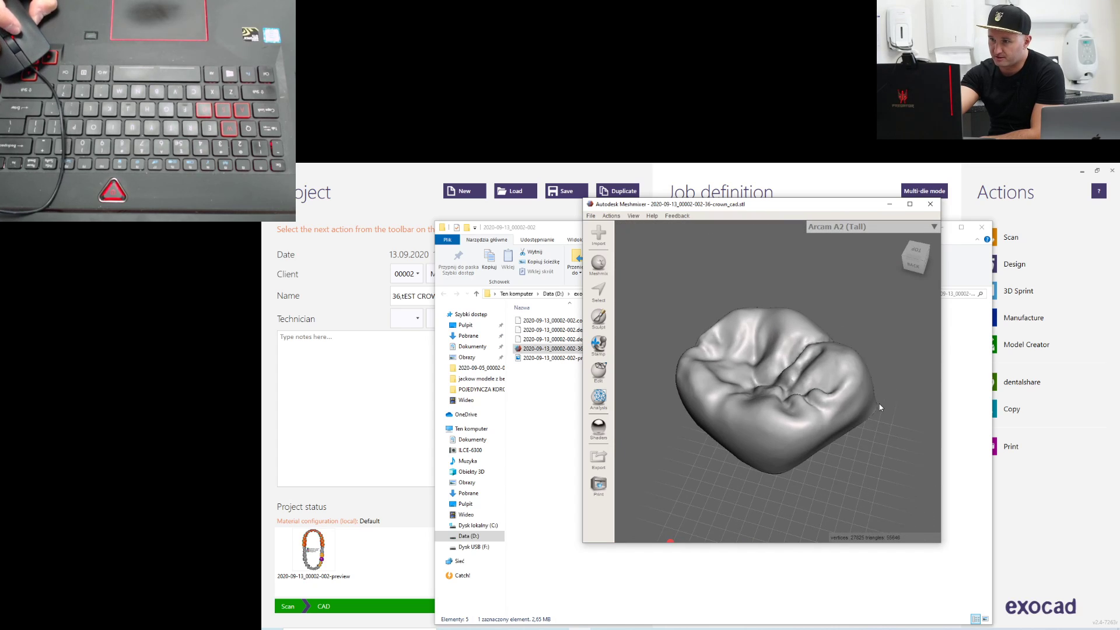
{"action": "left_click", "coordinate": [930, 204]}
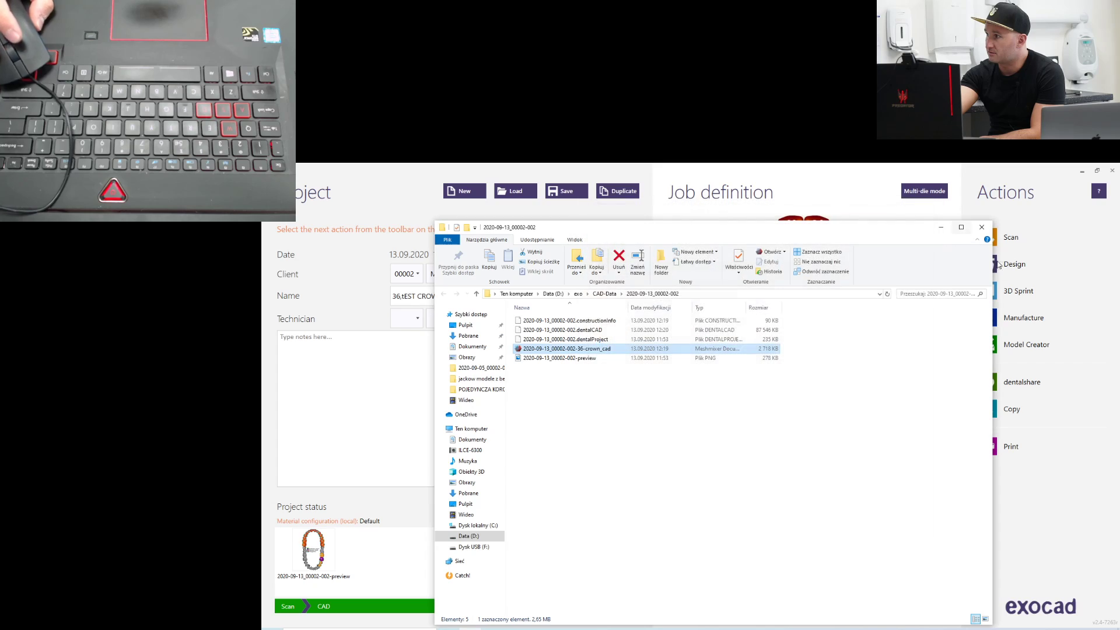